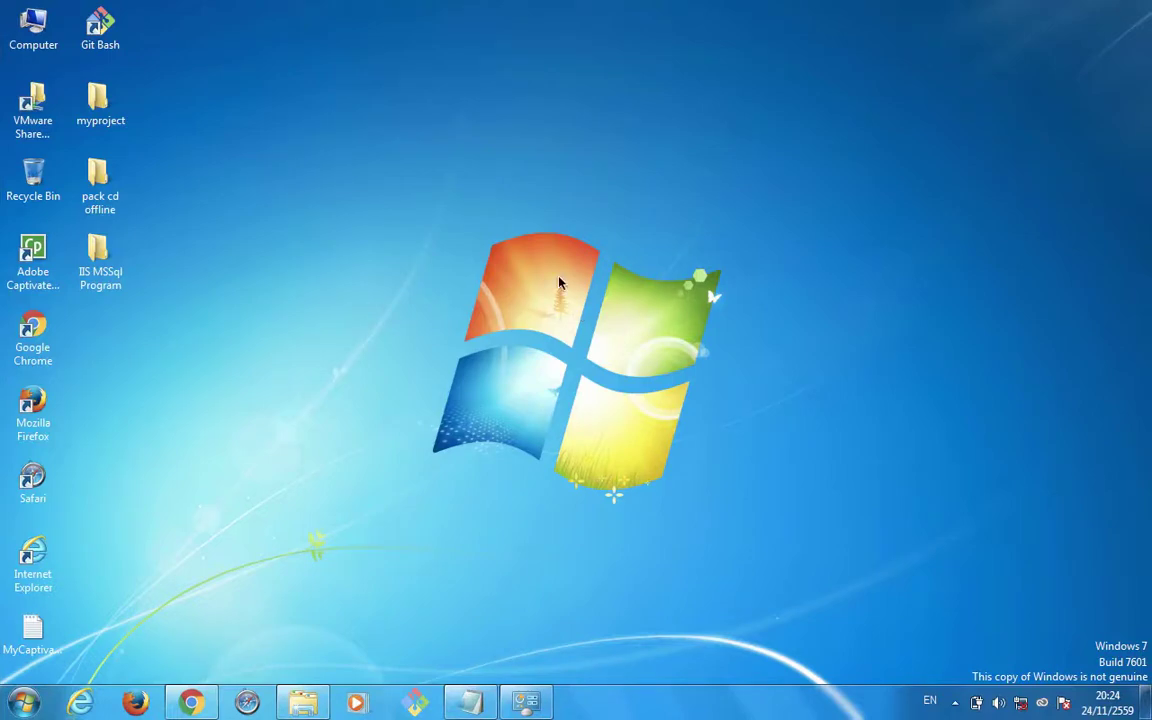
Step: Open Administrative Tools in the Control Panel to examine which management consoles are listed
left_click(528, 700)
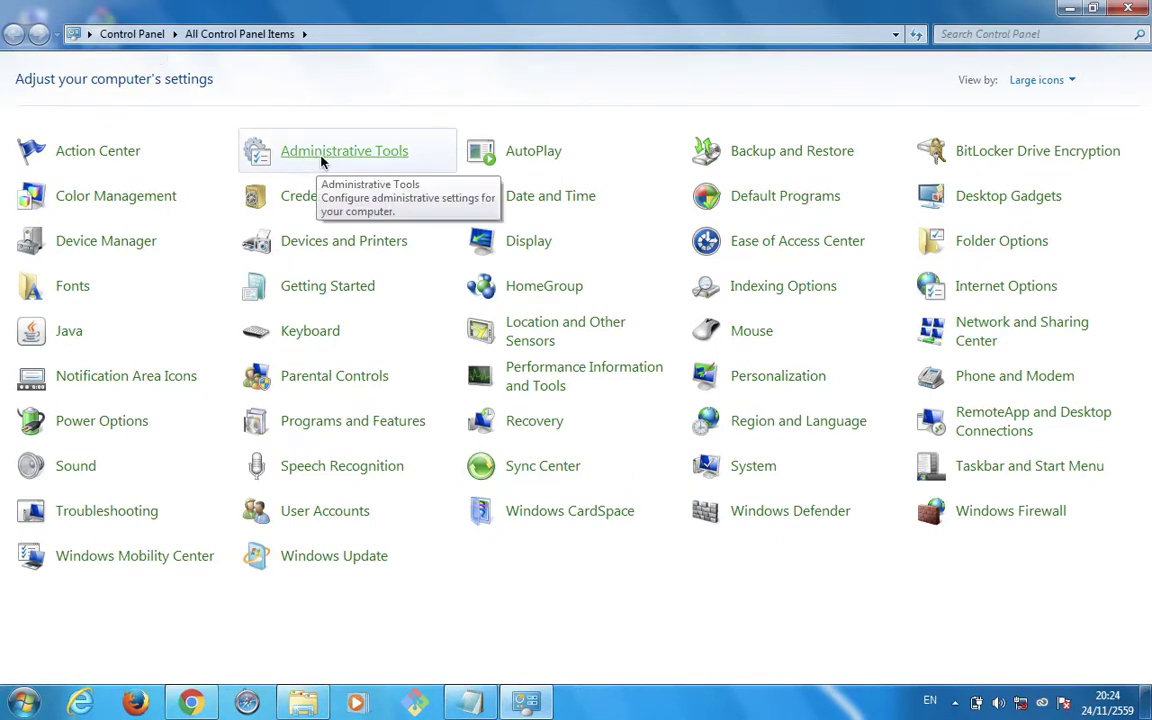
left_click(349, 159)
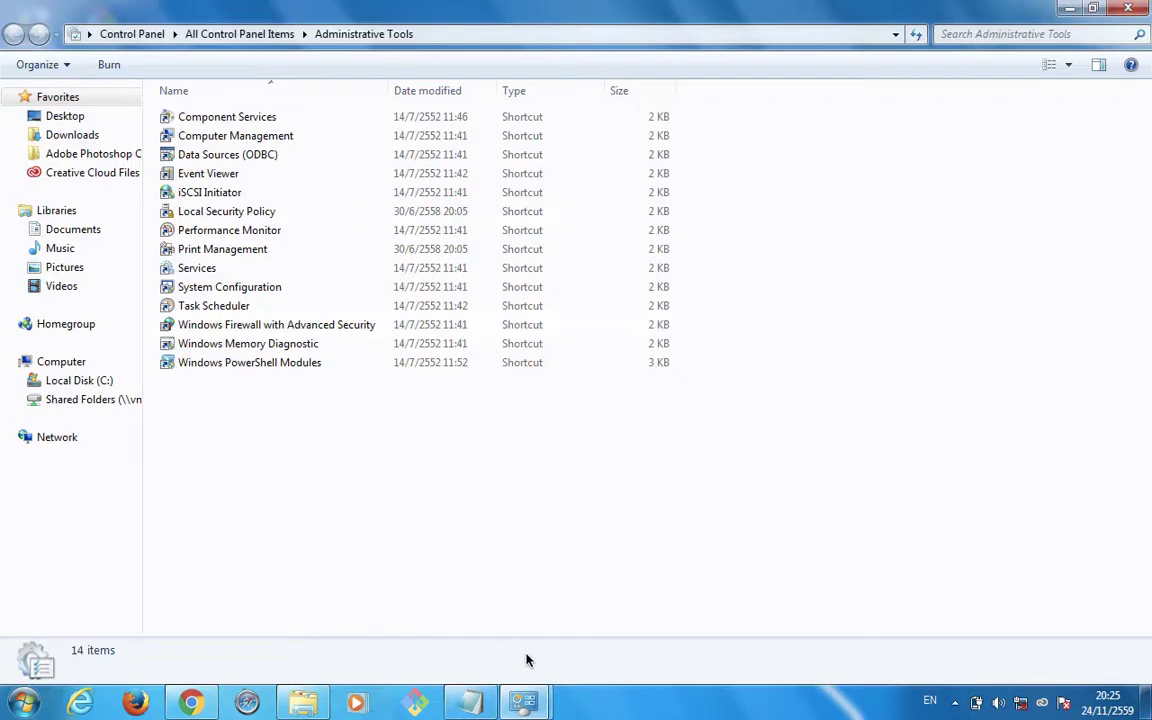
Step: Return to All Control Panel Items and open the Windows Features dialog from Programs and Features
mouse_move(546, 698)
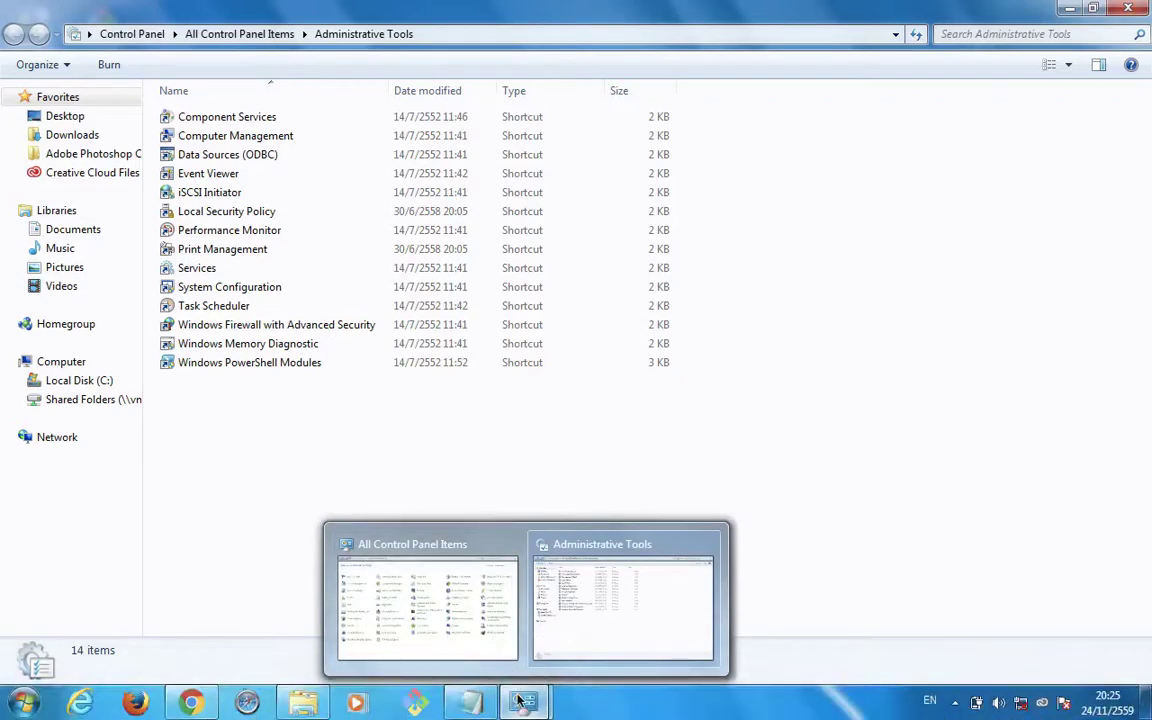
left_click(407, 592)
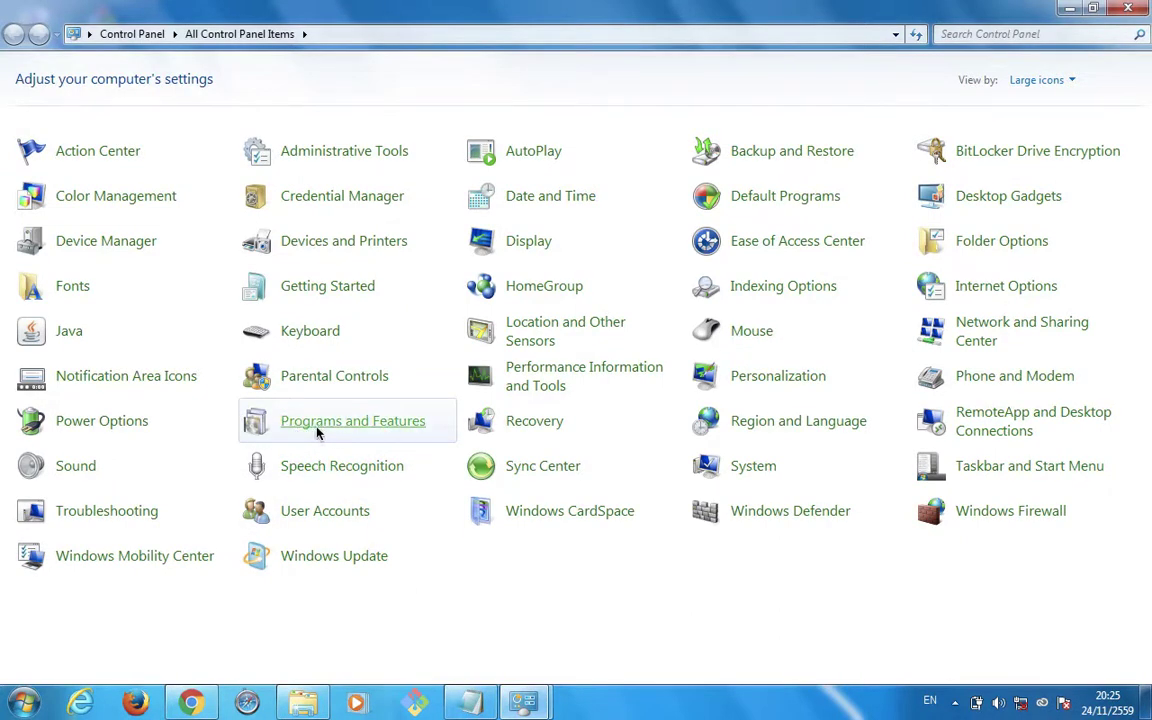
left_click(406, 427)
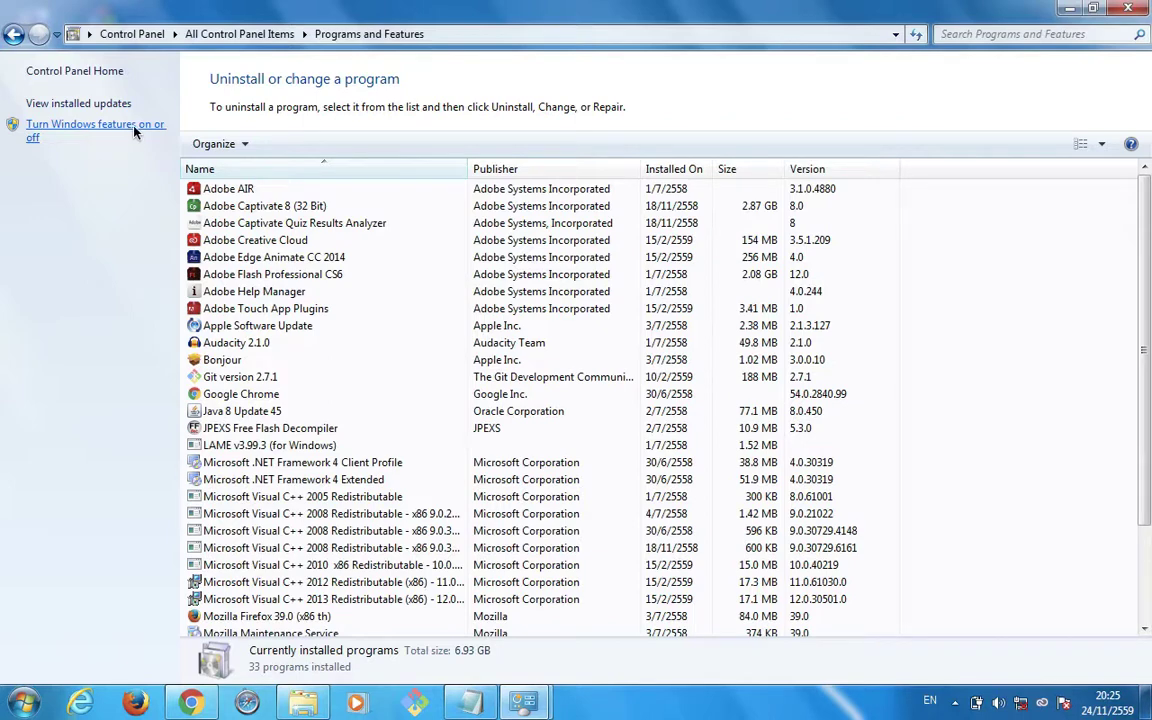
left_click(94, 125)
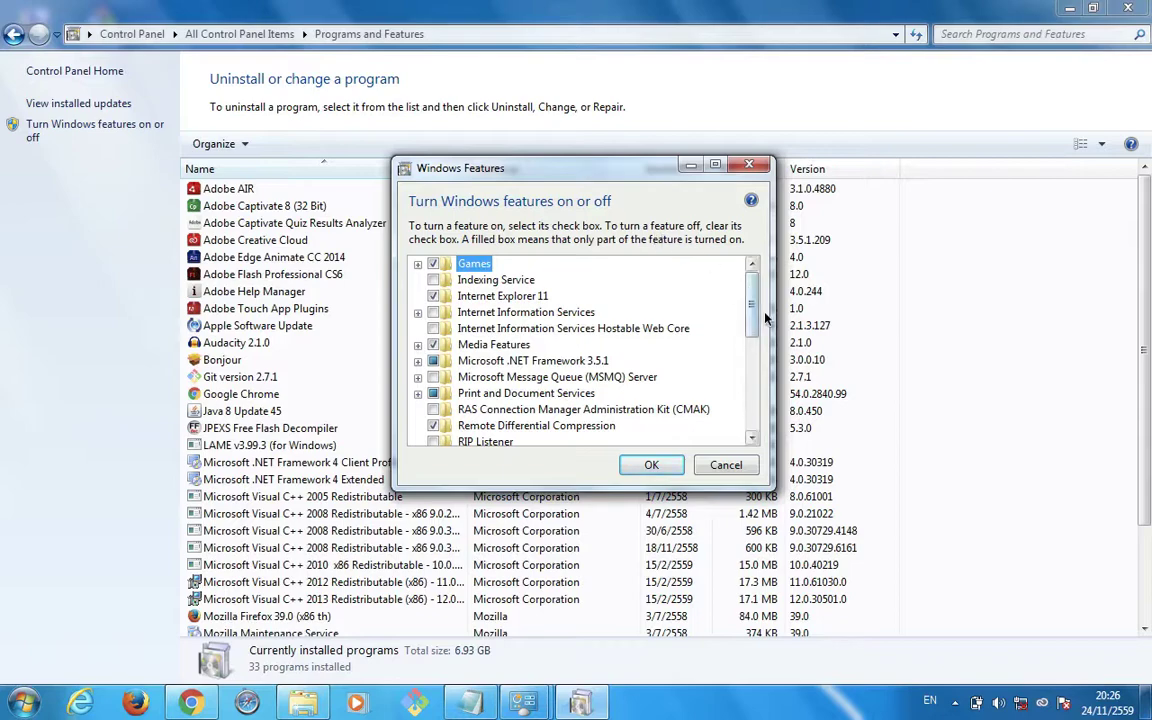
scroll(753, 301, "down", 2)
scroll(754, 277, "up", 2)
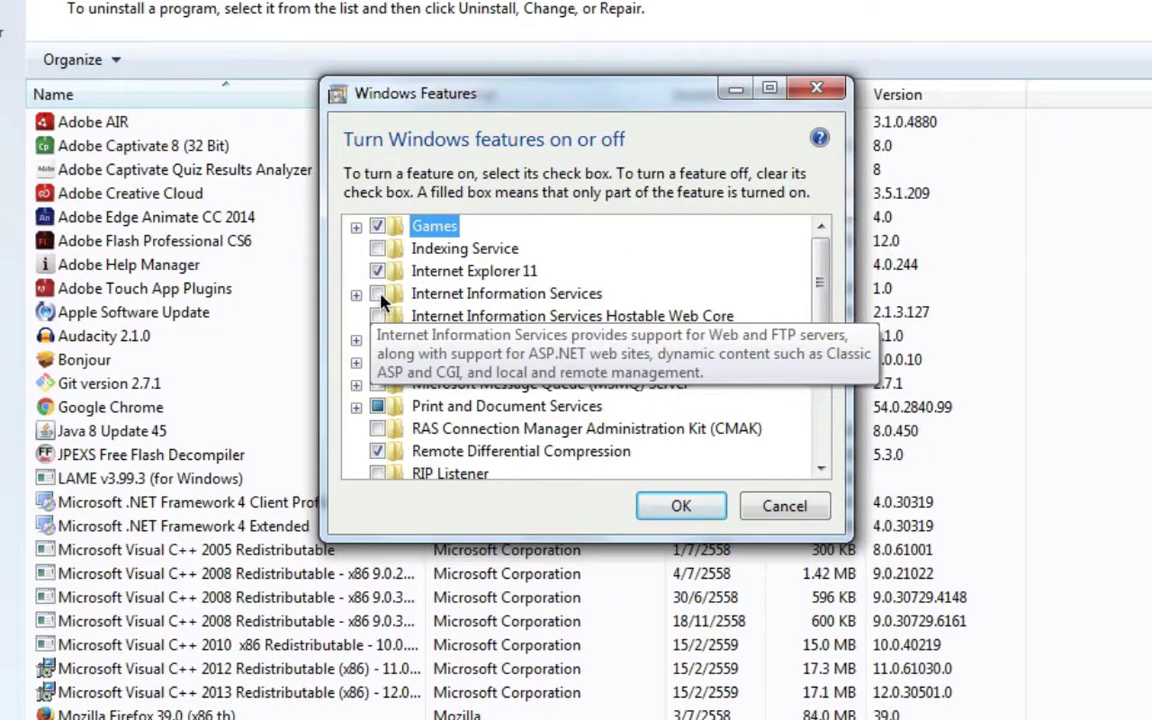
Step: Turn on Internet Information Services and expand its Web Management Tools and the Application Development Features under World Wide Web Services
left_click(379, 295)
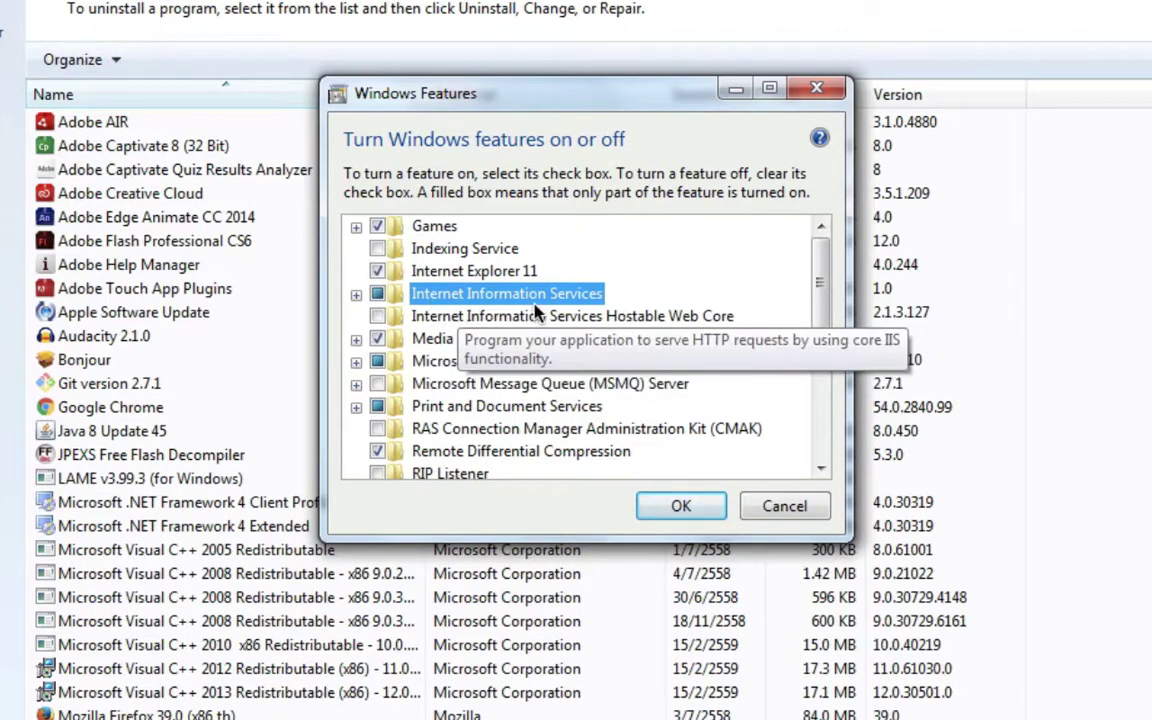
left_click(356, 297)
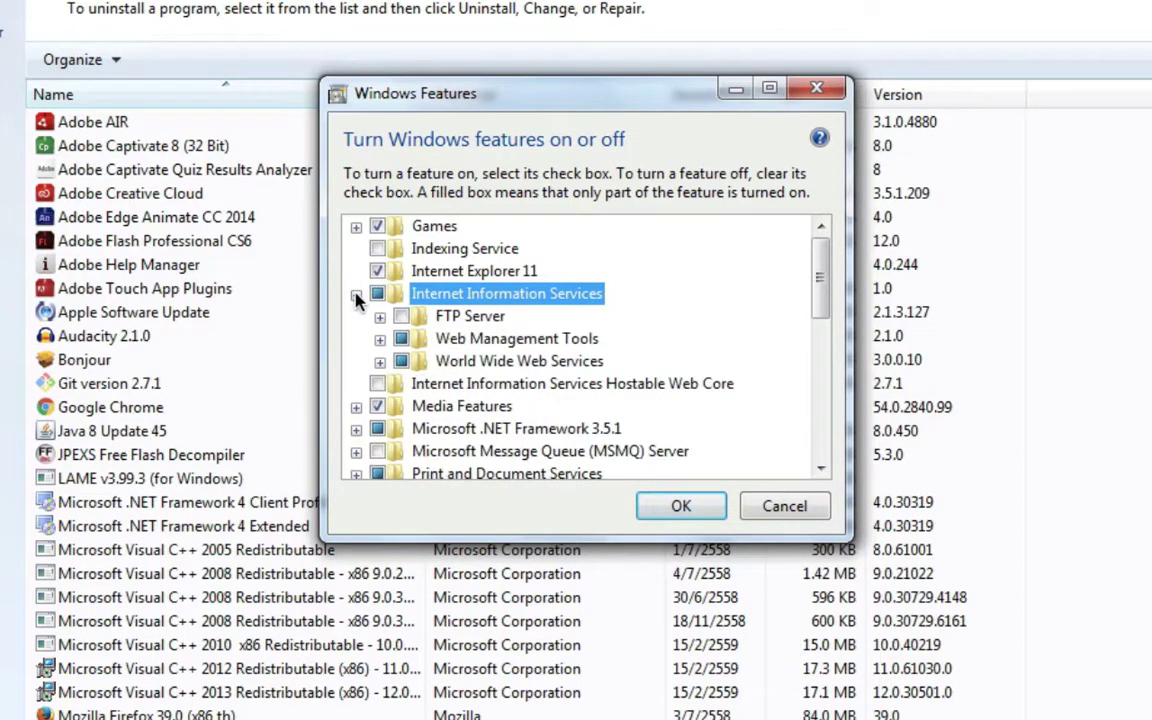
left_click(380, 343)
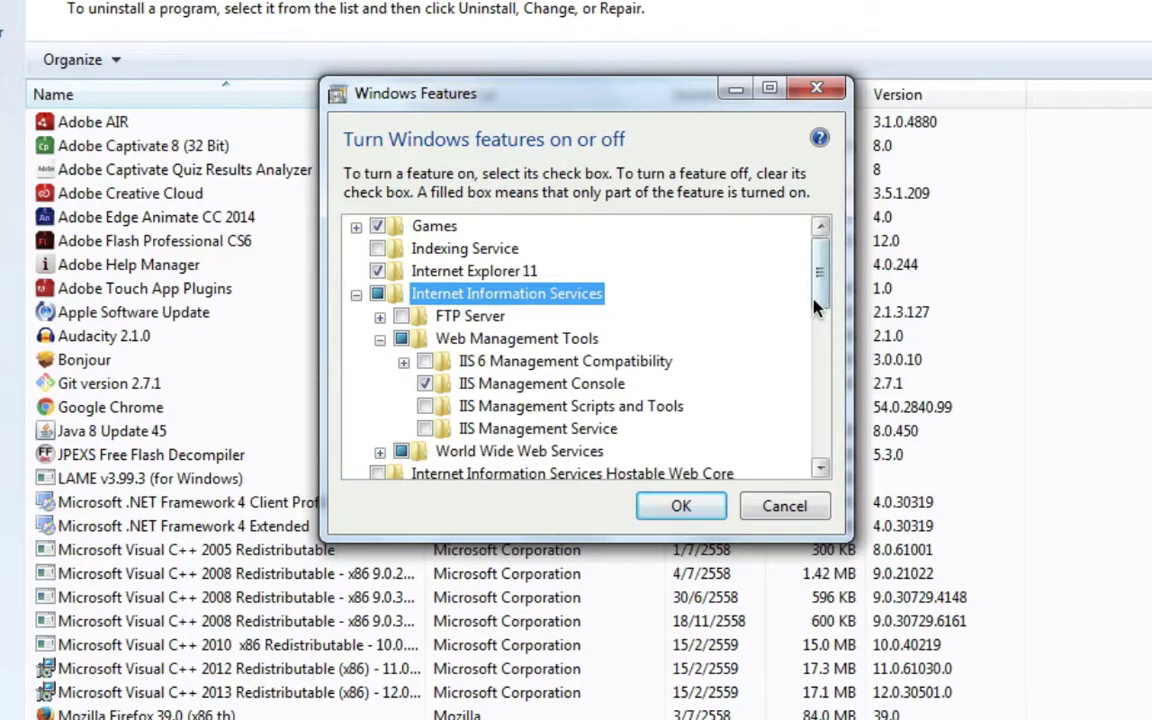
scroll(818, 305, "down", 1)
left_click(380, 406)
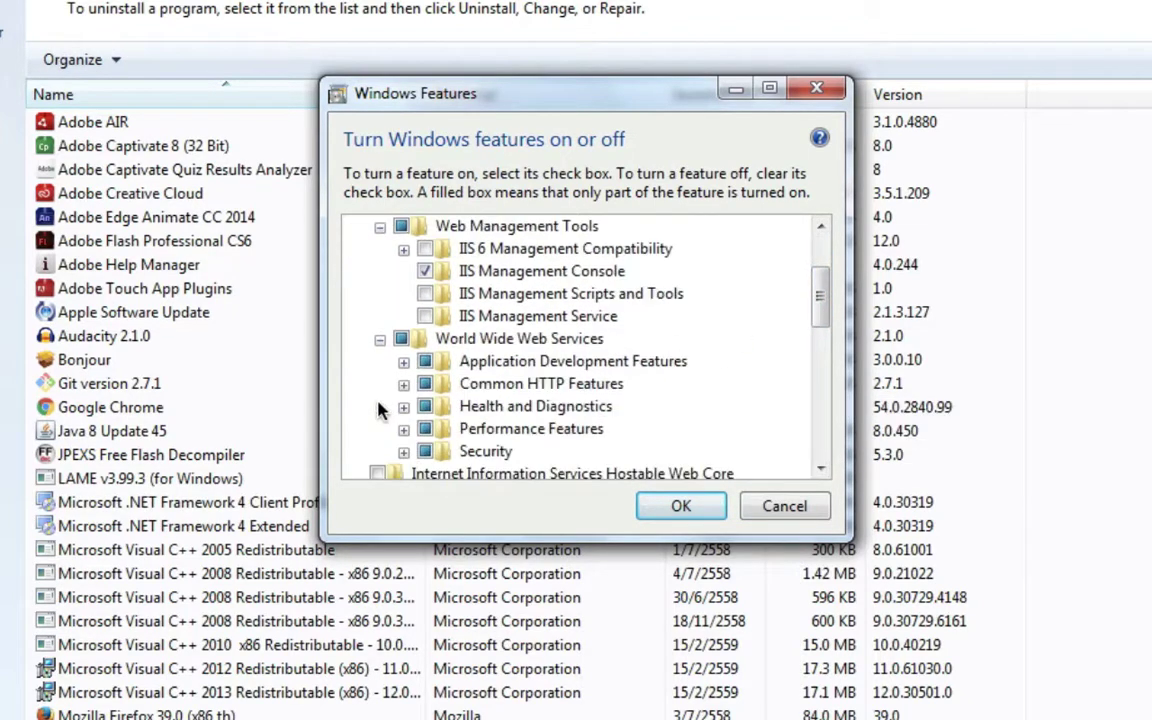
left_click(404, 362)
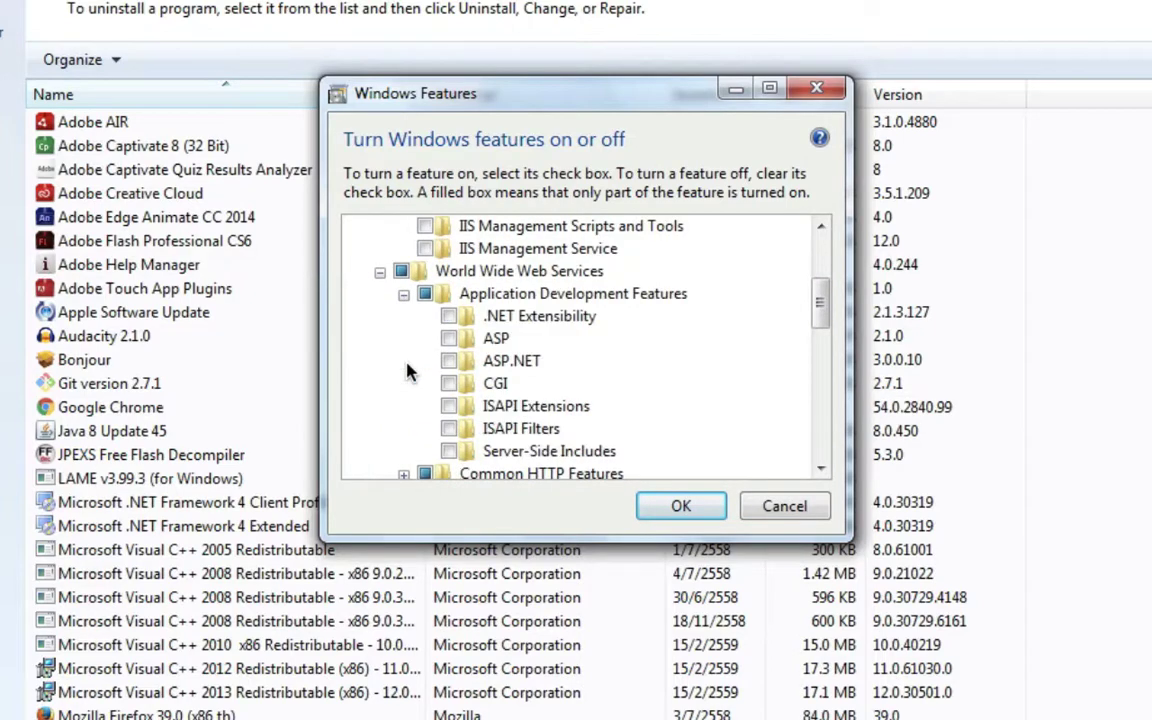
left_click_drag(818, 303, 820, 272)
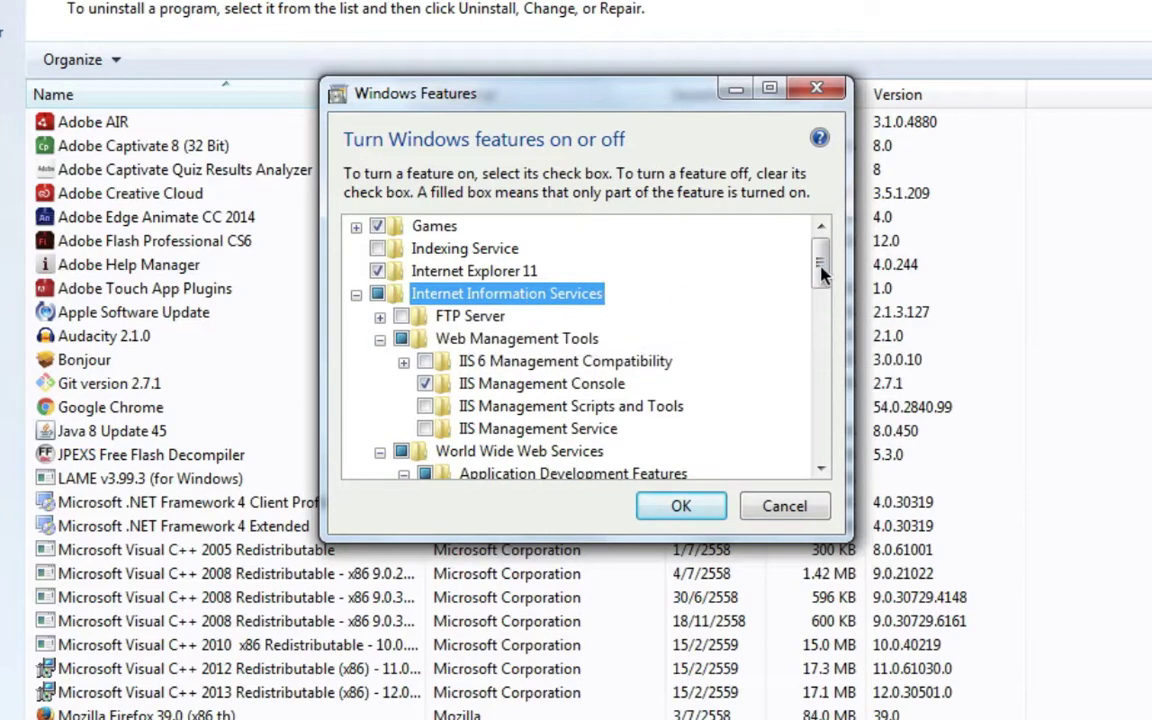
left_click_drag(820, 272, 820, 318)
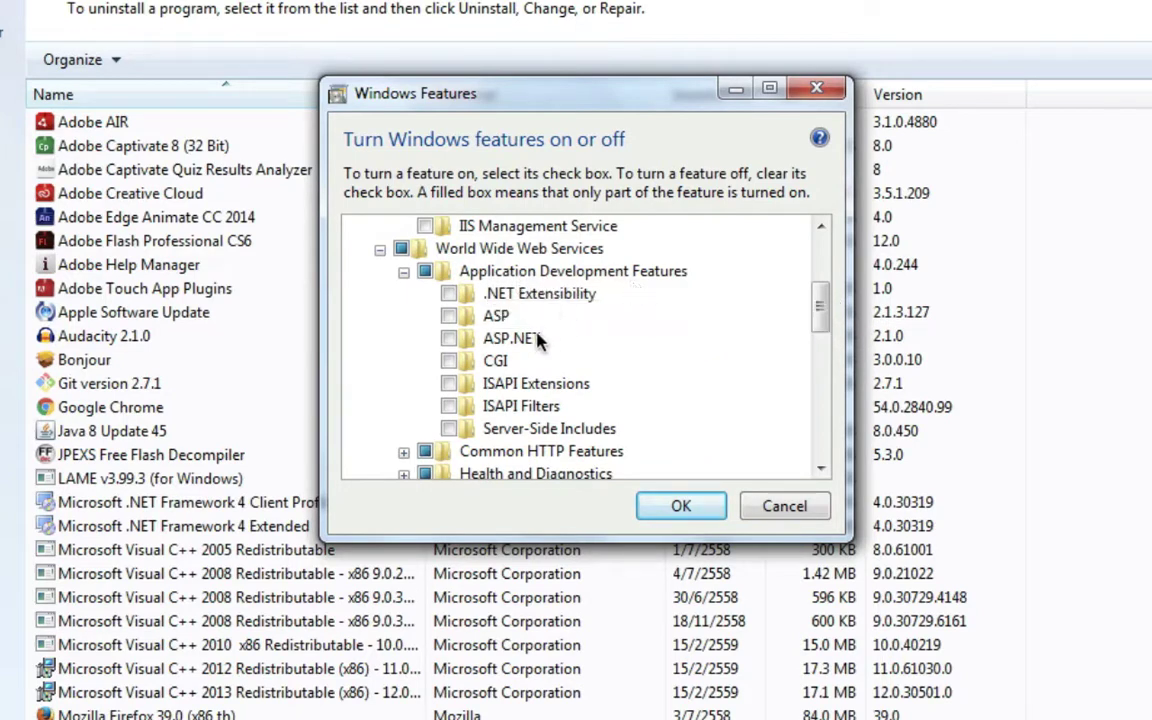
Step: Turn on CGI under Application Development Features, apply the Windows feature changes and close Programs and Features
left_click(448, 362)
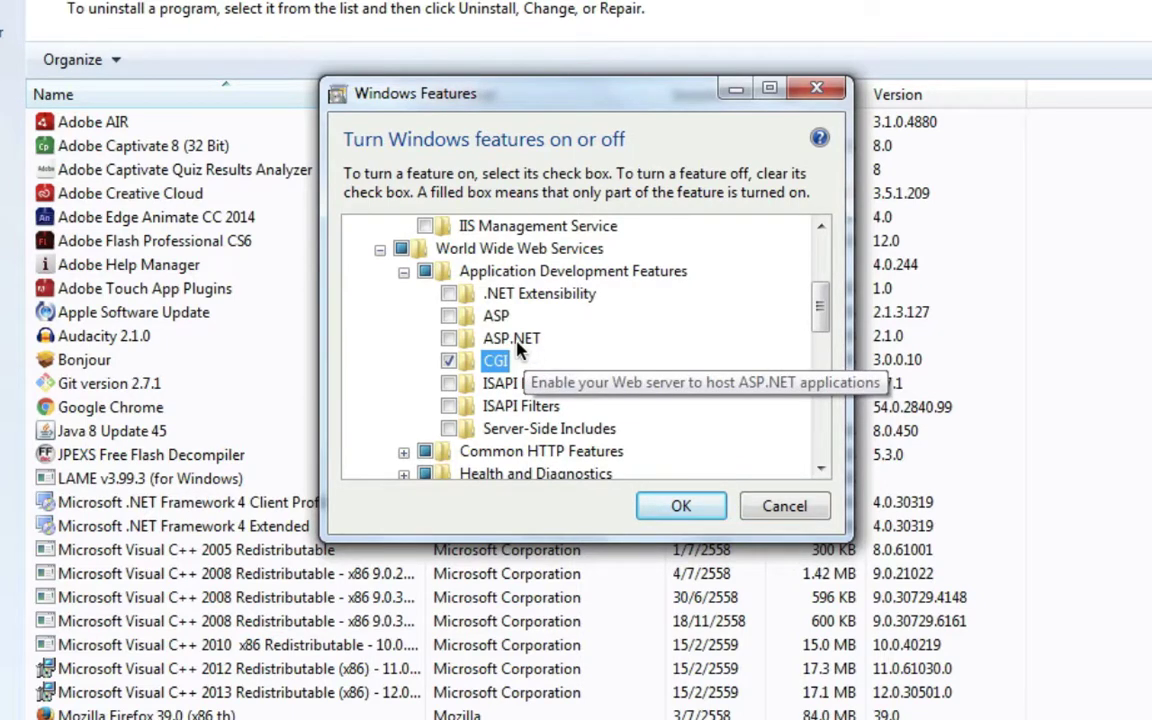
left_click(680, 507)
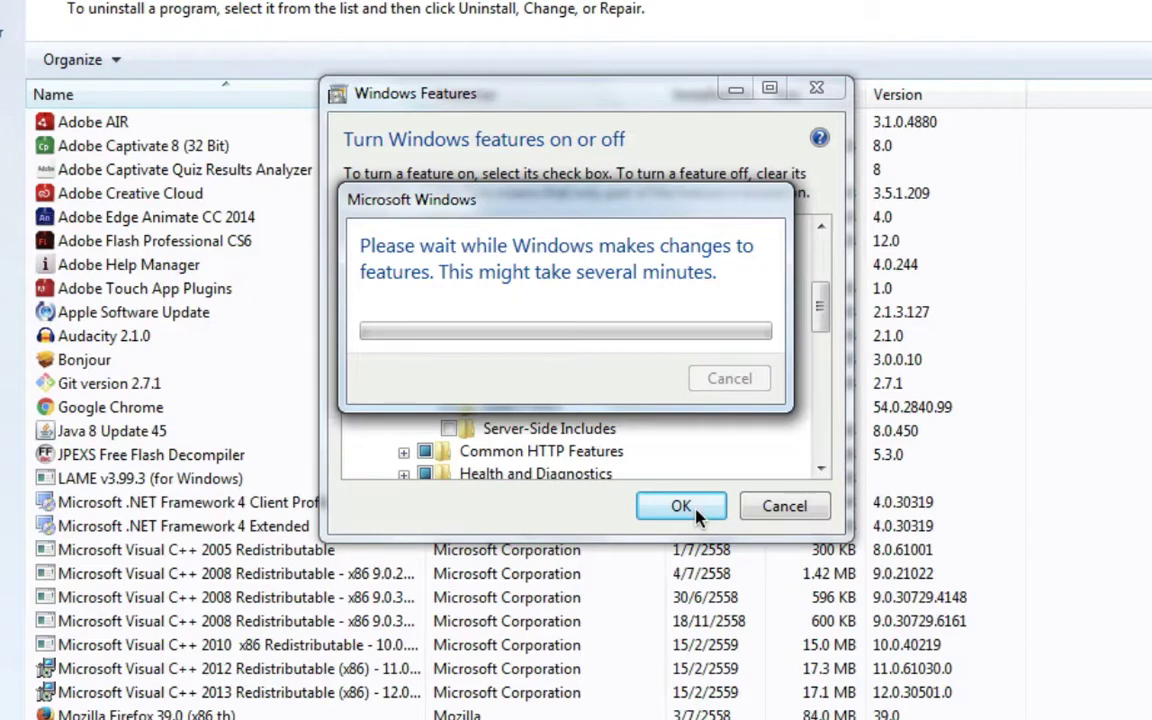
left_click_drag(605, 202, 625, 258)
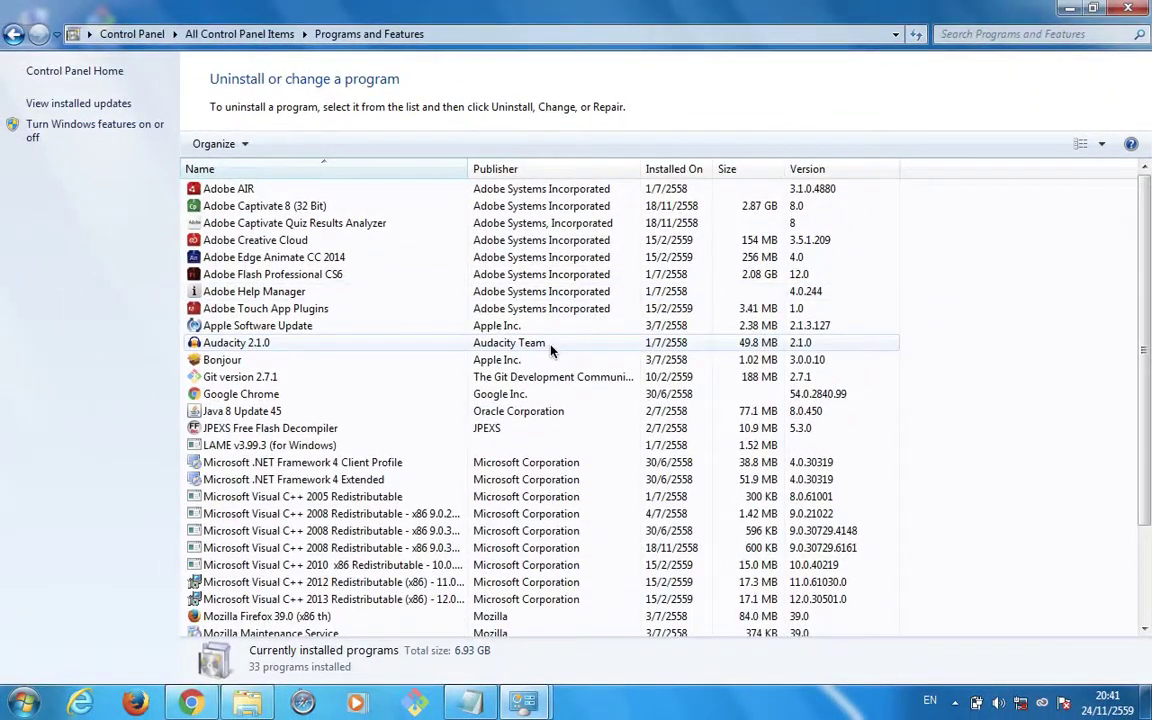
left_click(1127, 10)
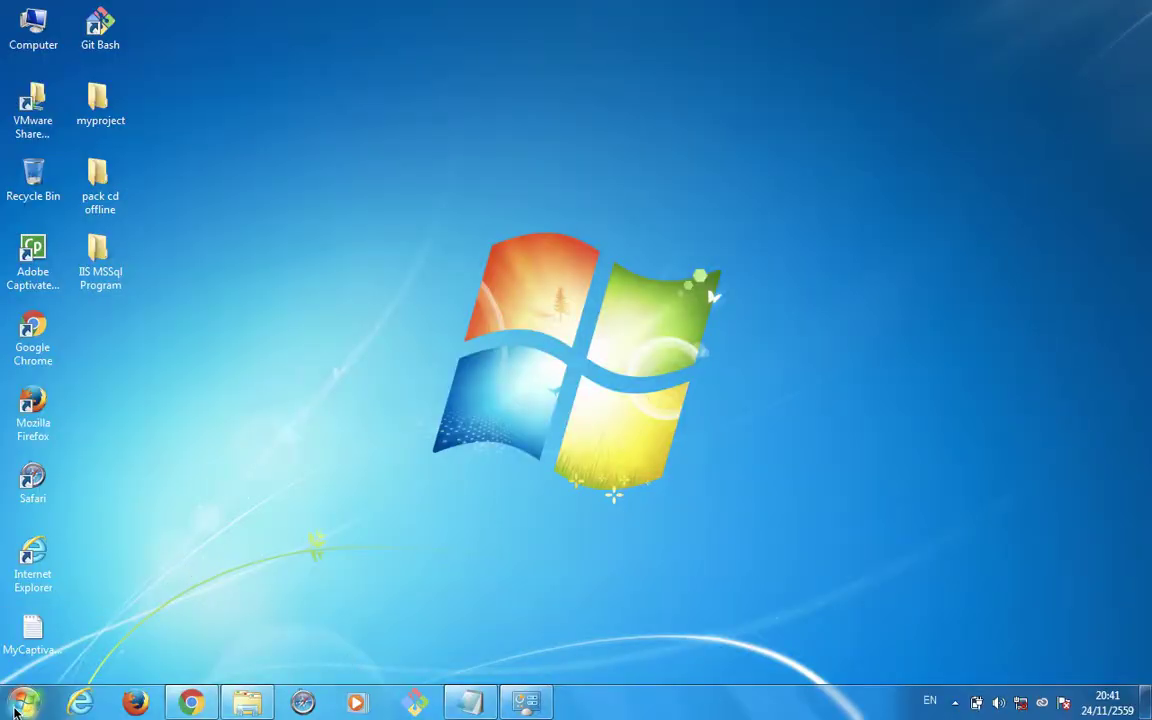
Step: Open Internet Information Services (IIS) Manager from the Control Panel's Administrative Tools and maximize its window
key("super")
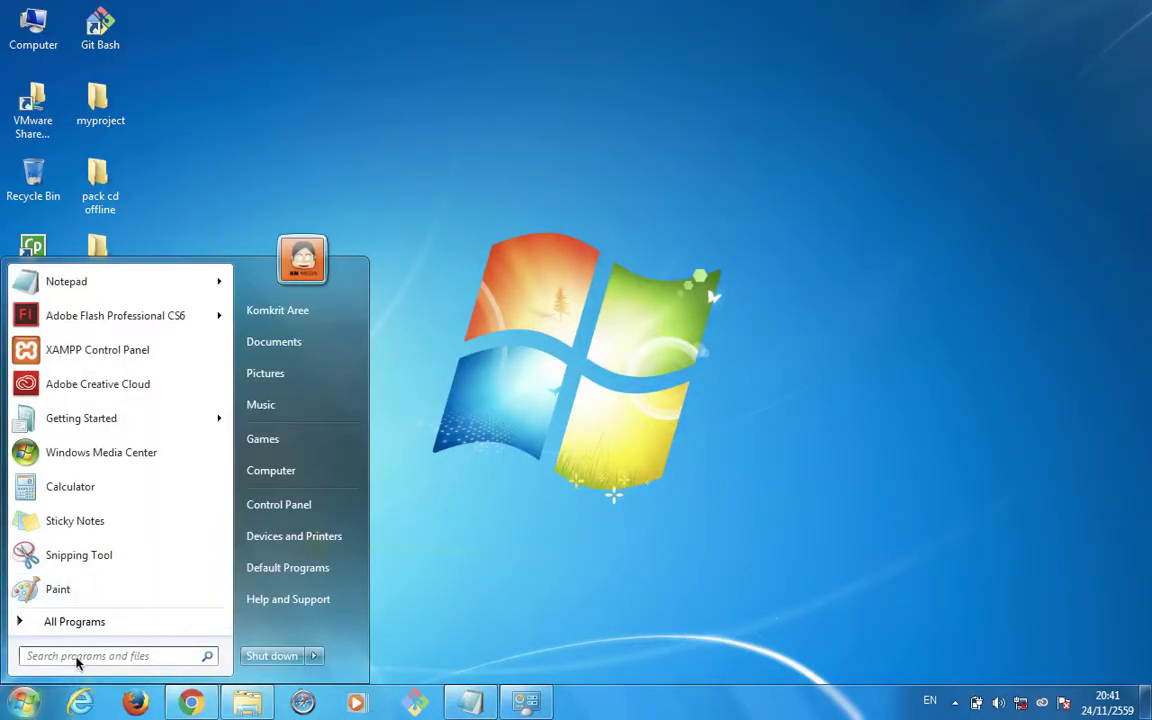
left_click(291, 509)
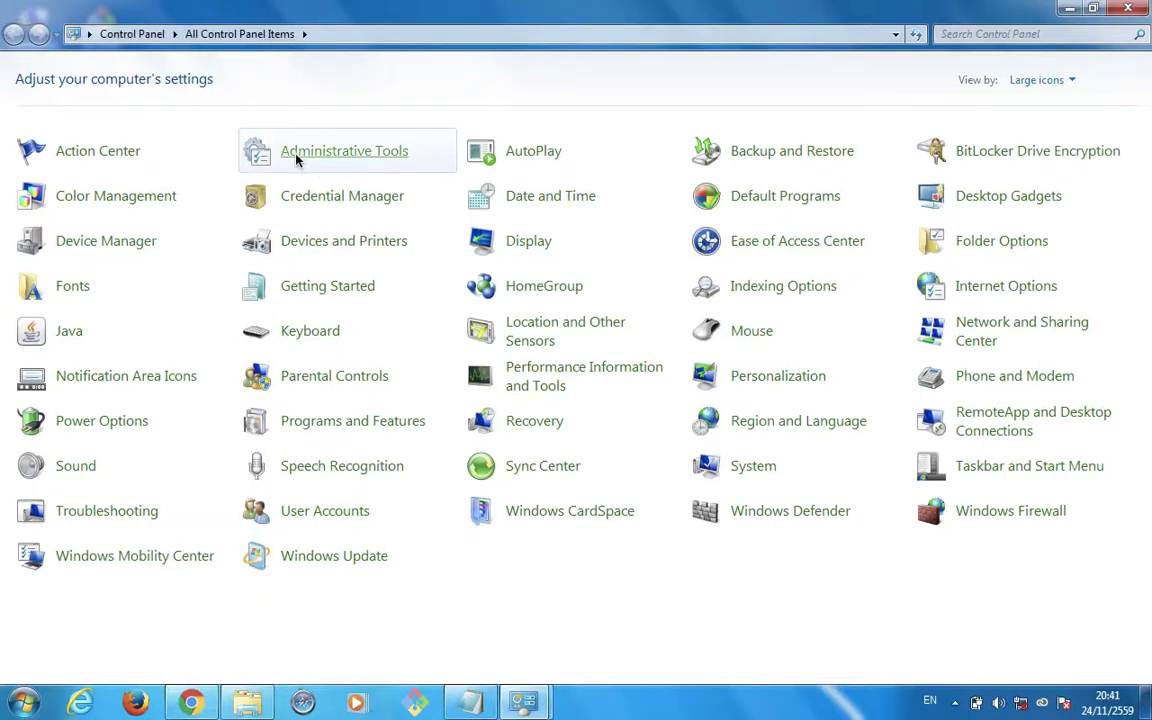
left_click(367, 151)
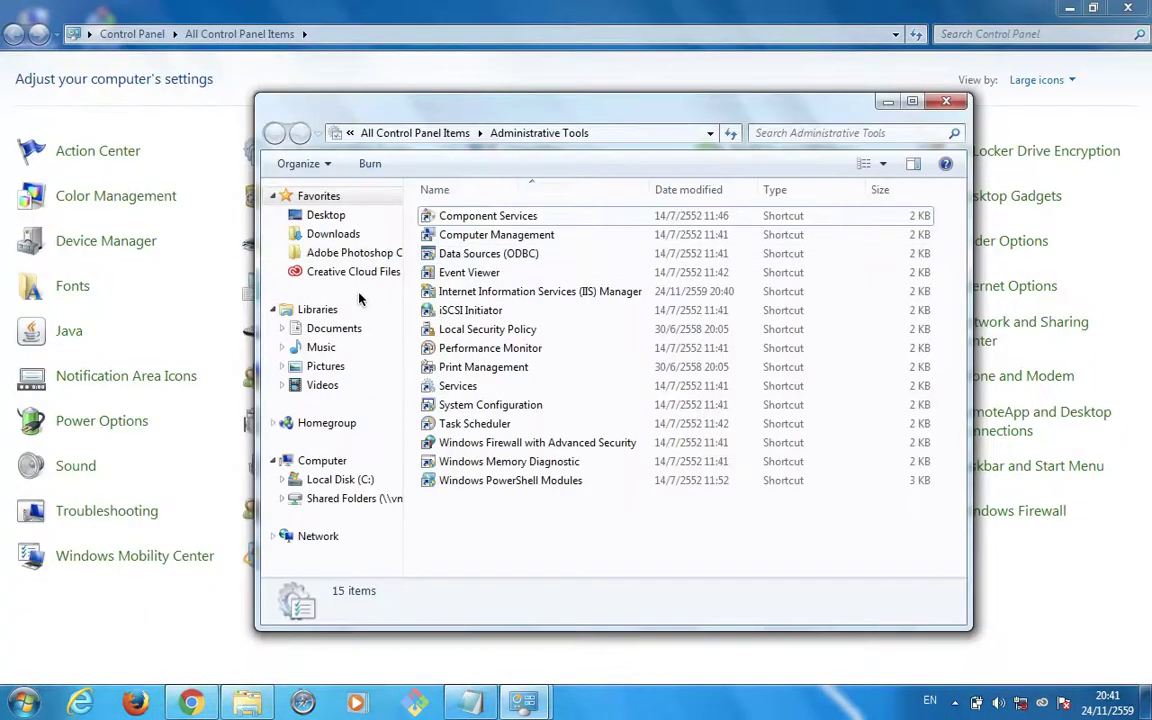
left_click(945, 102)
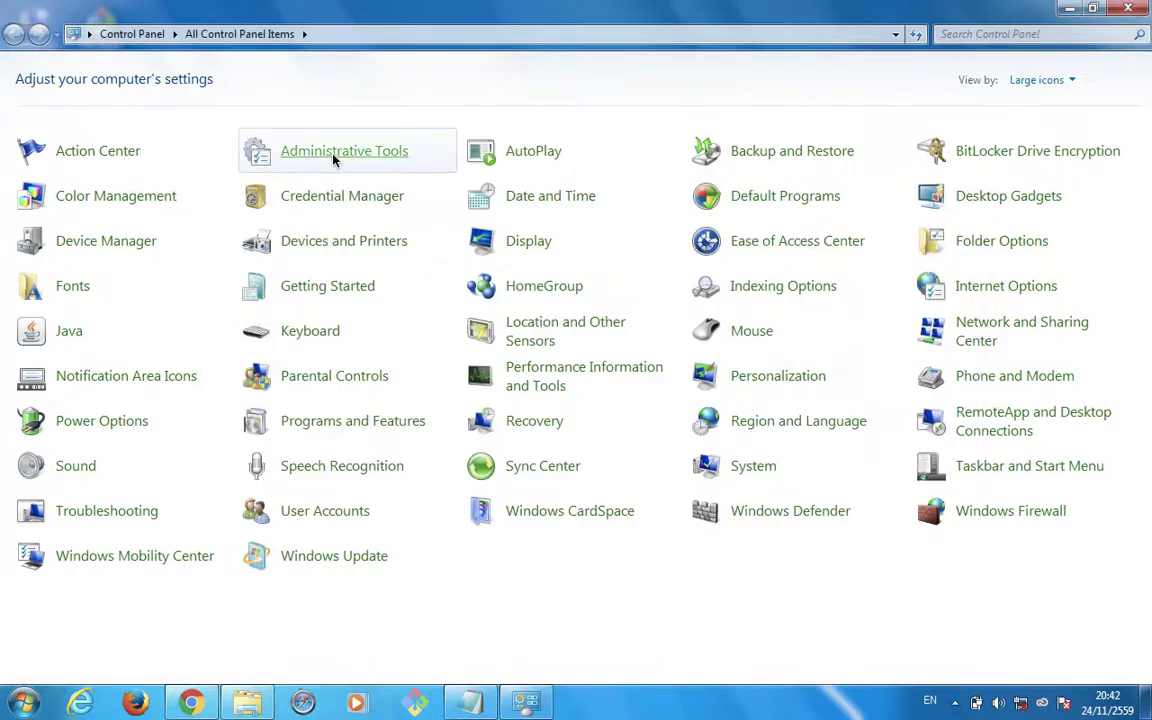
left_click(299, 140)
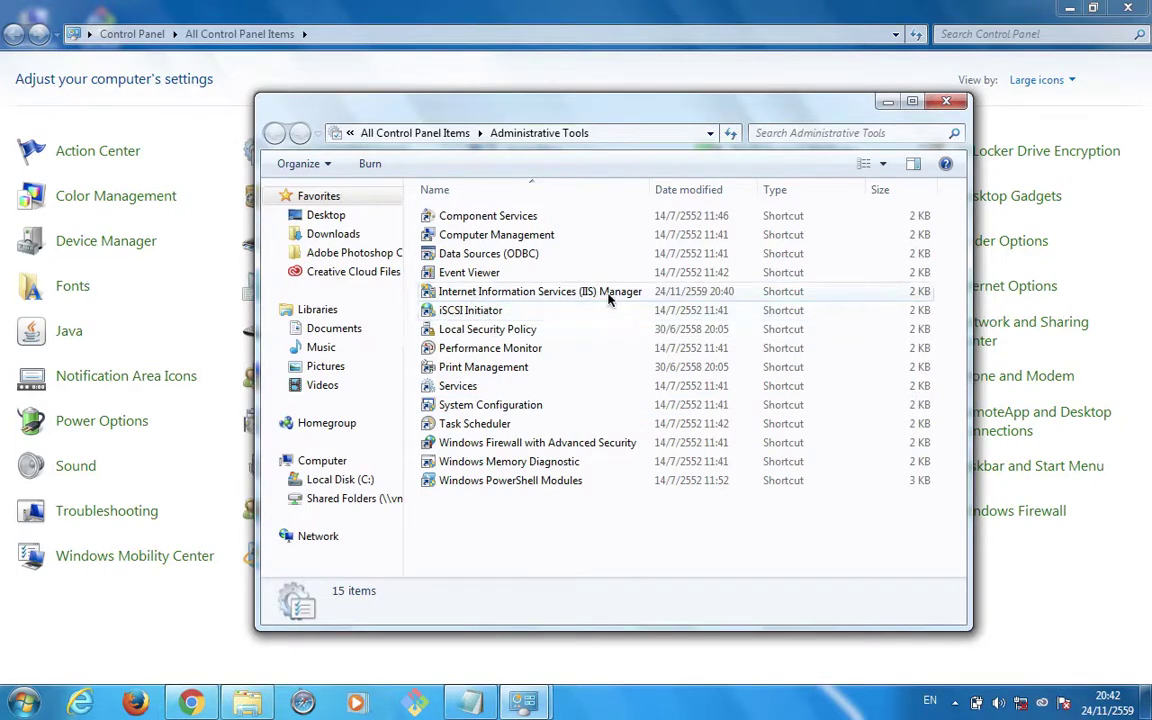
left_click(563, 298)
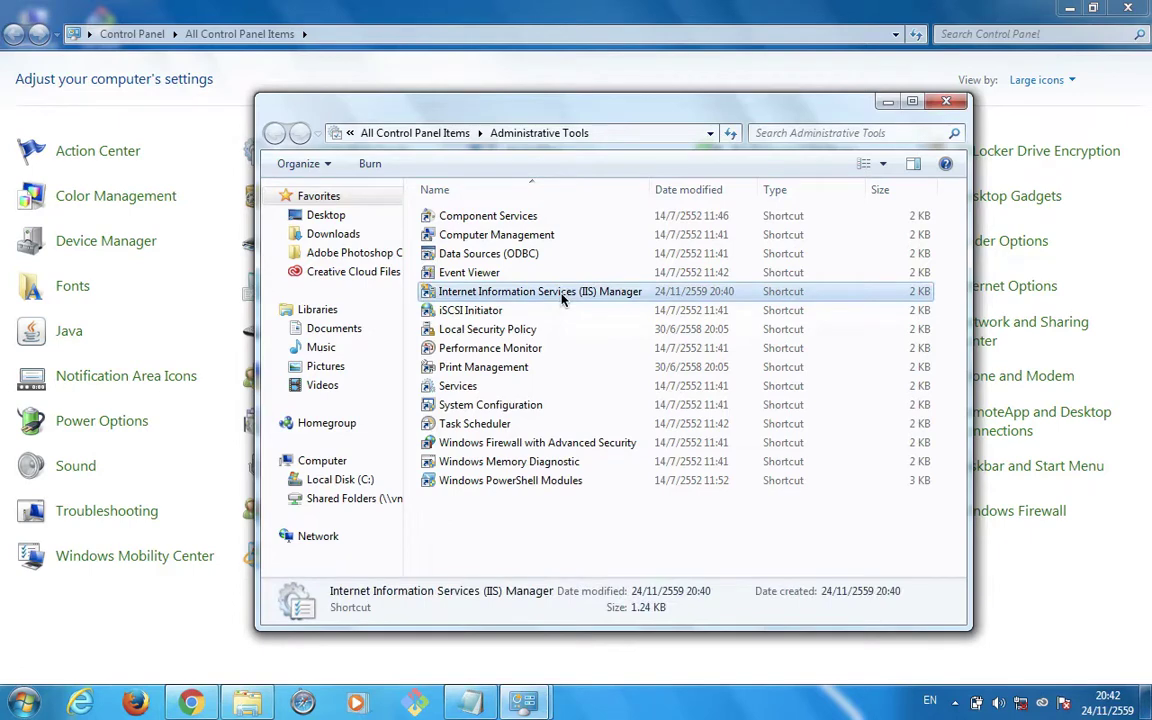
double_click(563, 298)
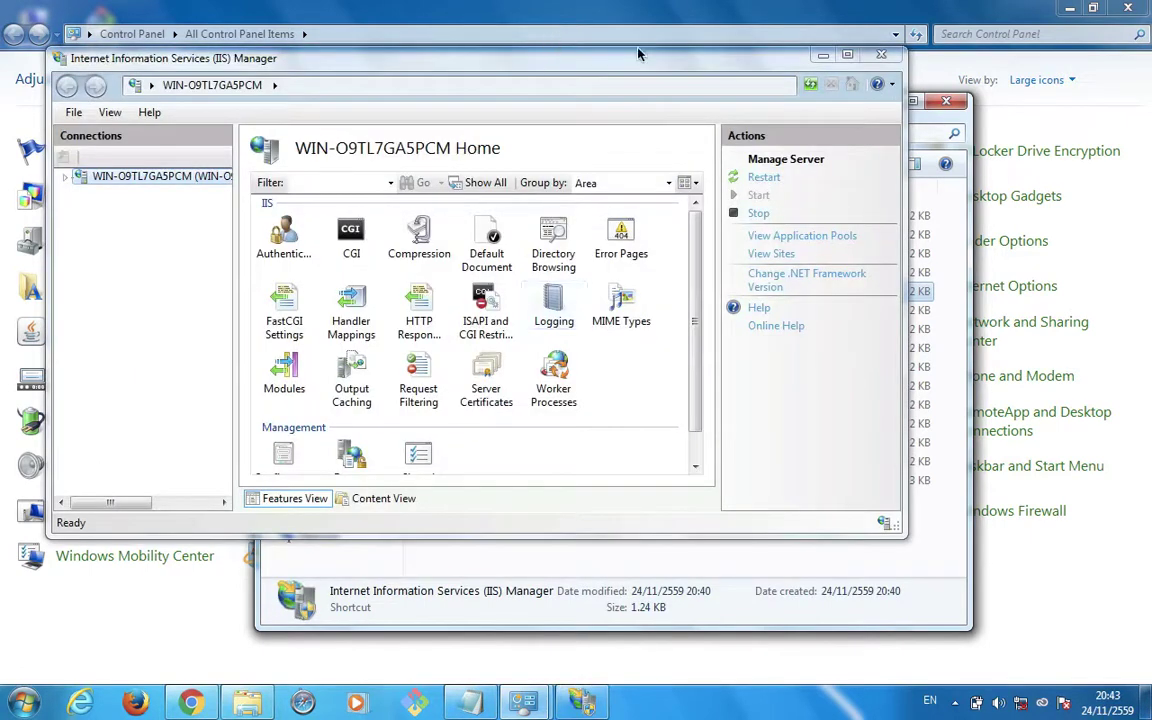
left_click(847, 56)
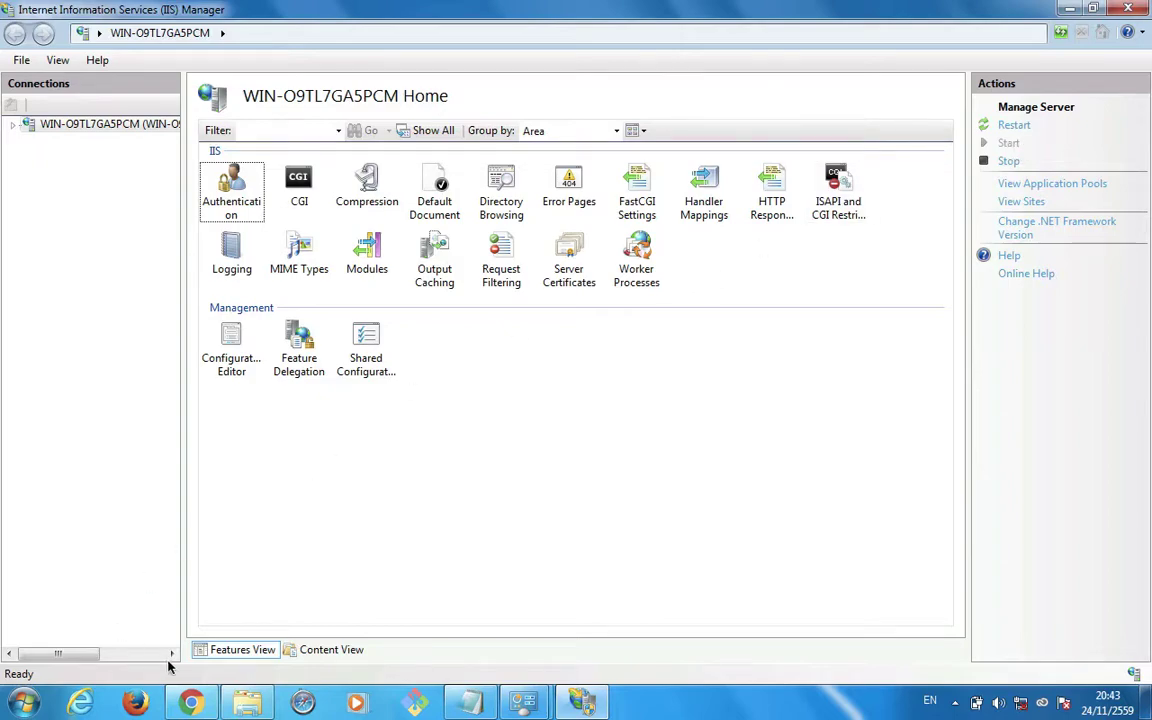
Step: Switch to Google Chrome and load localhost in a new tab to test the web server
left_click(191, 701)
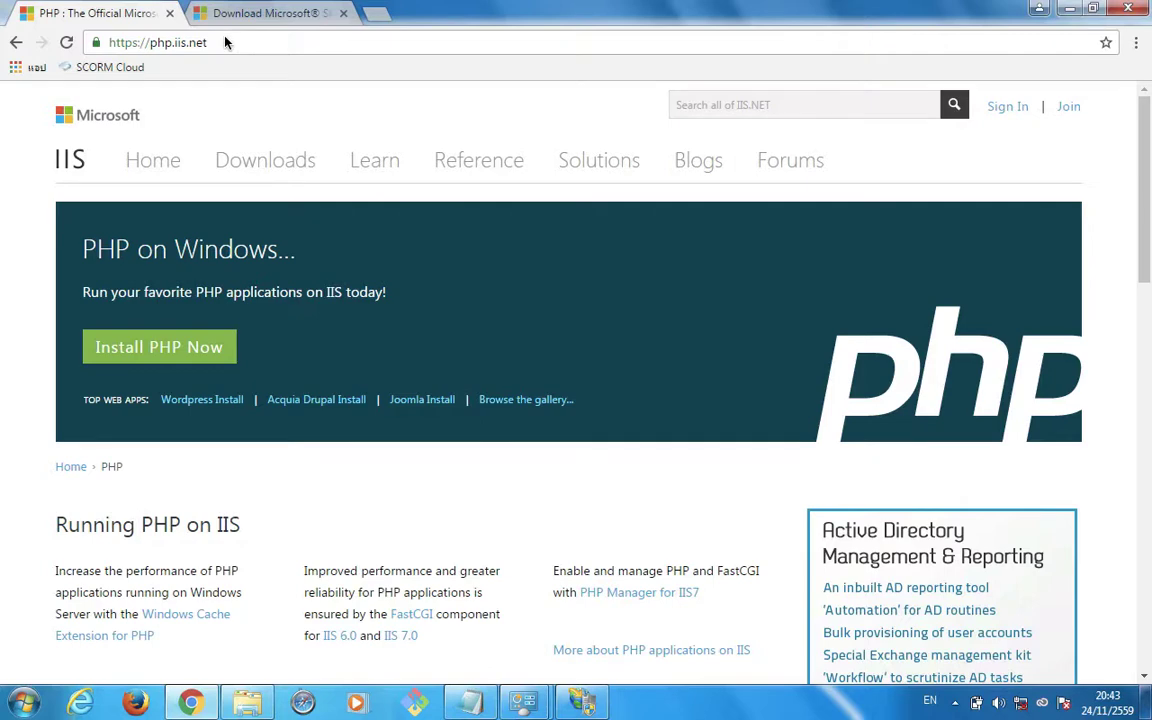
left_click(376, 13)
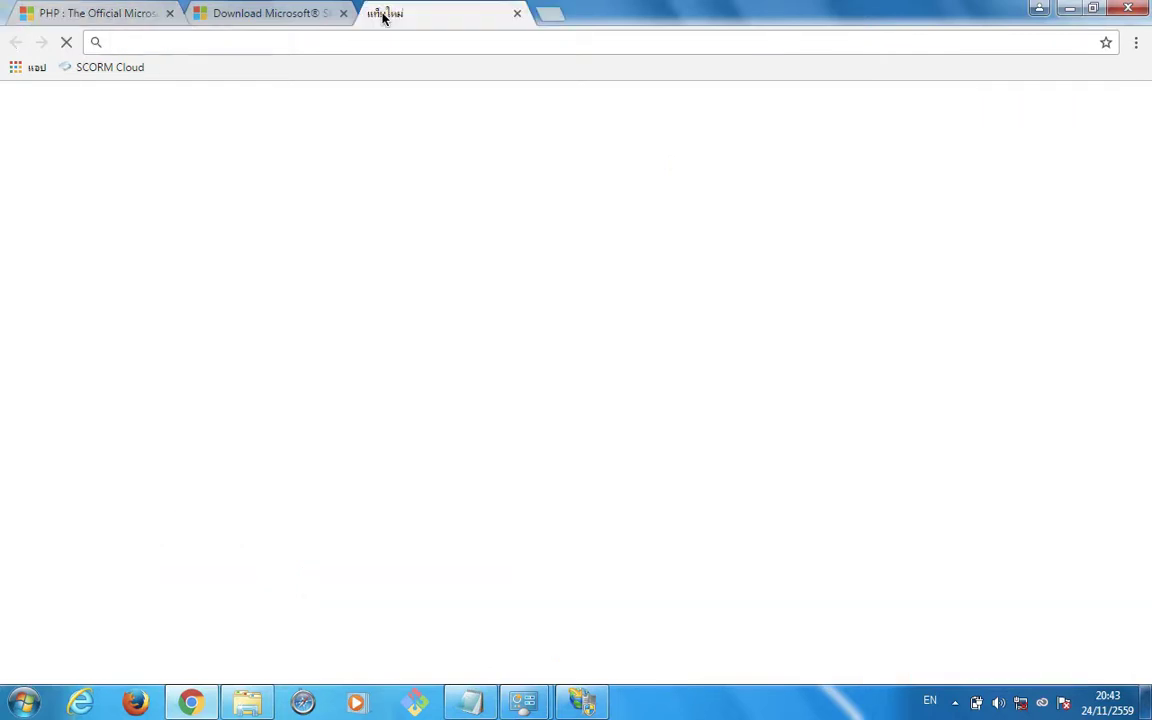
type("localhos")
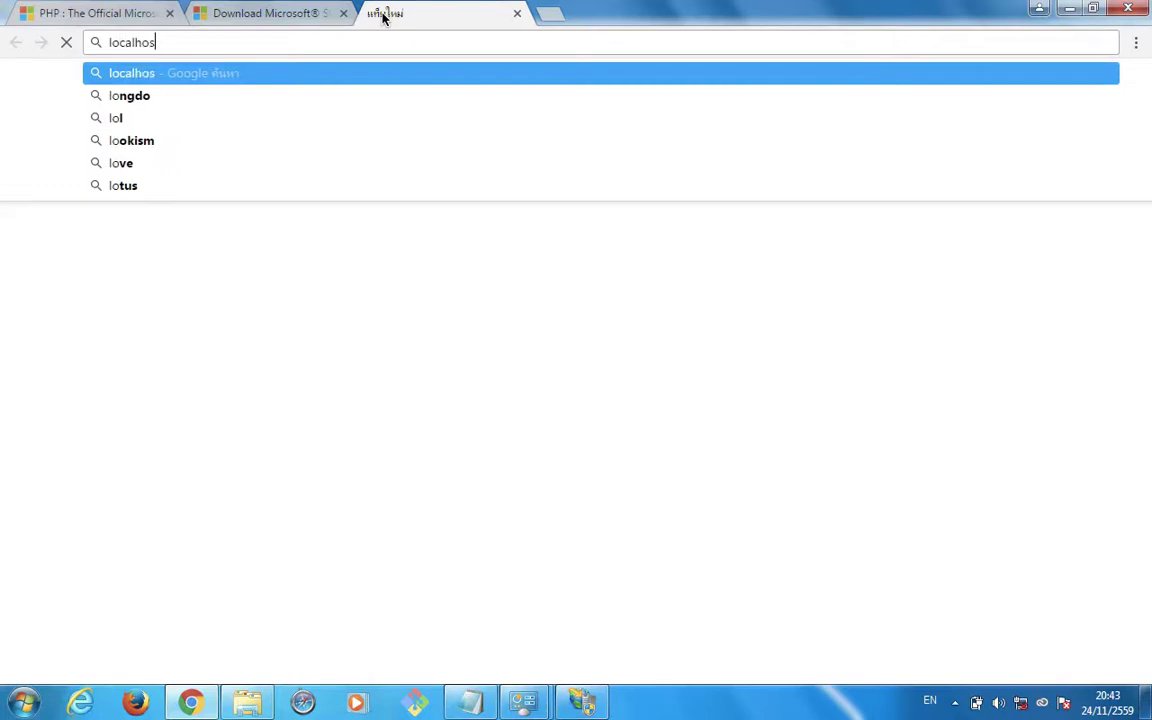
type("t")
key("Return")
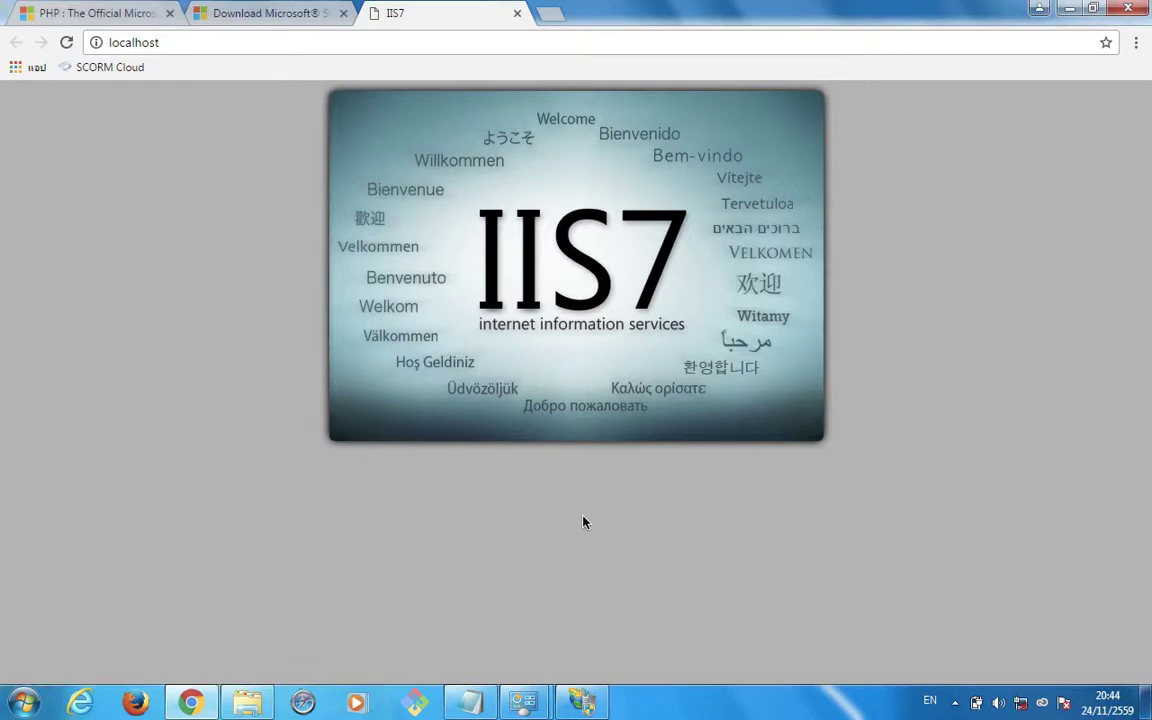
Step: Look at the php.iis.net page in Google Chrome and return to IIS Manager
left_click(580, 701)
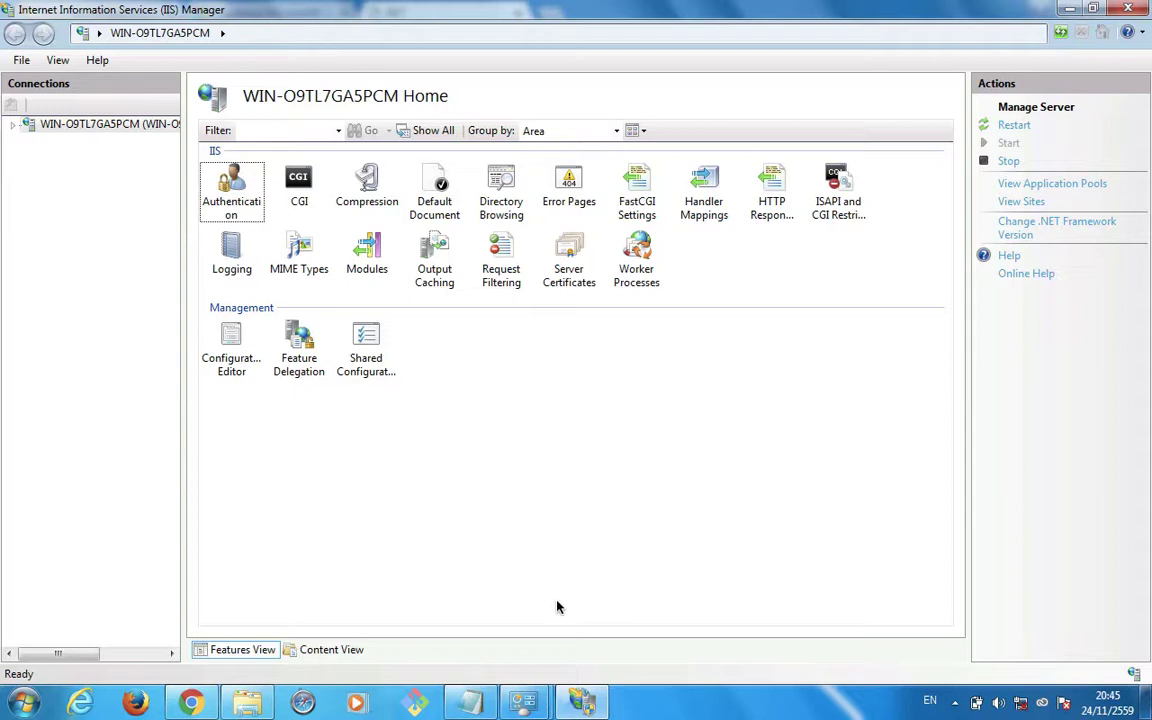
left_click(190, 702)
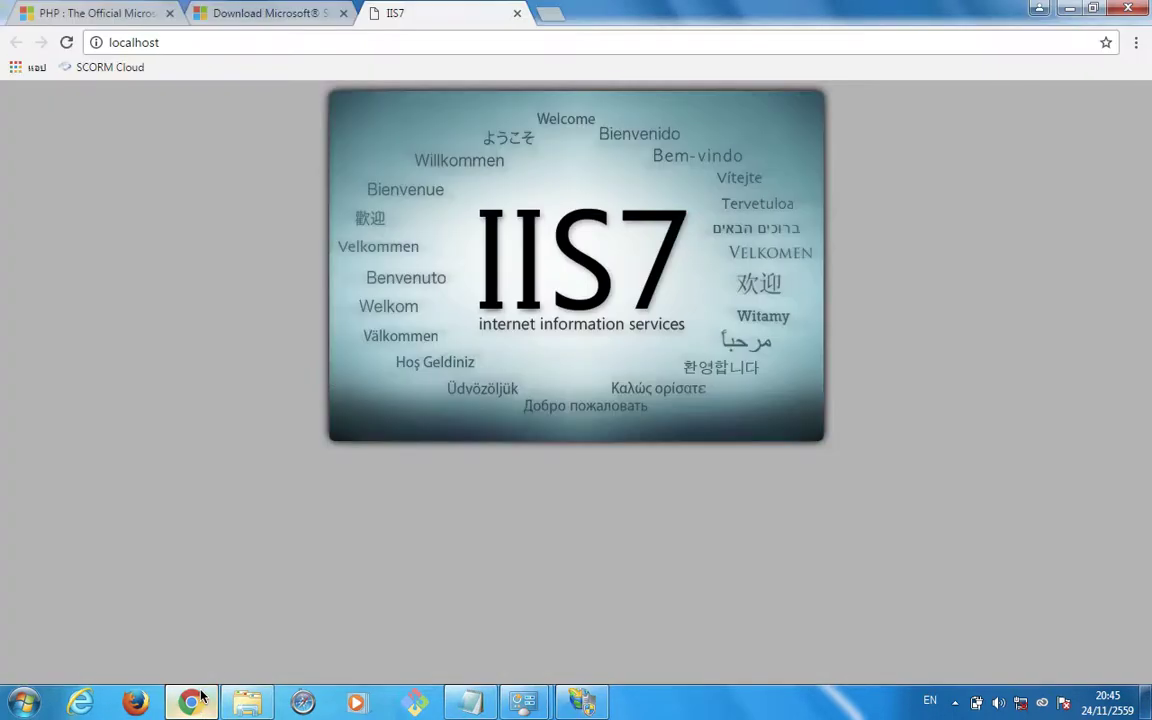
left_click(87, 7)
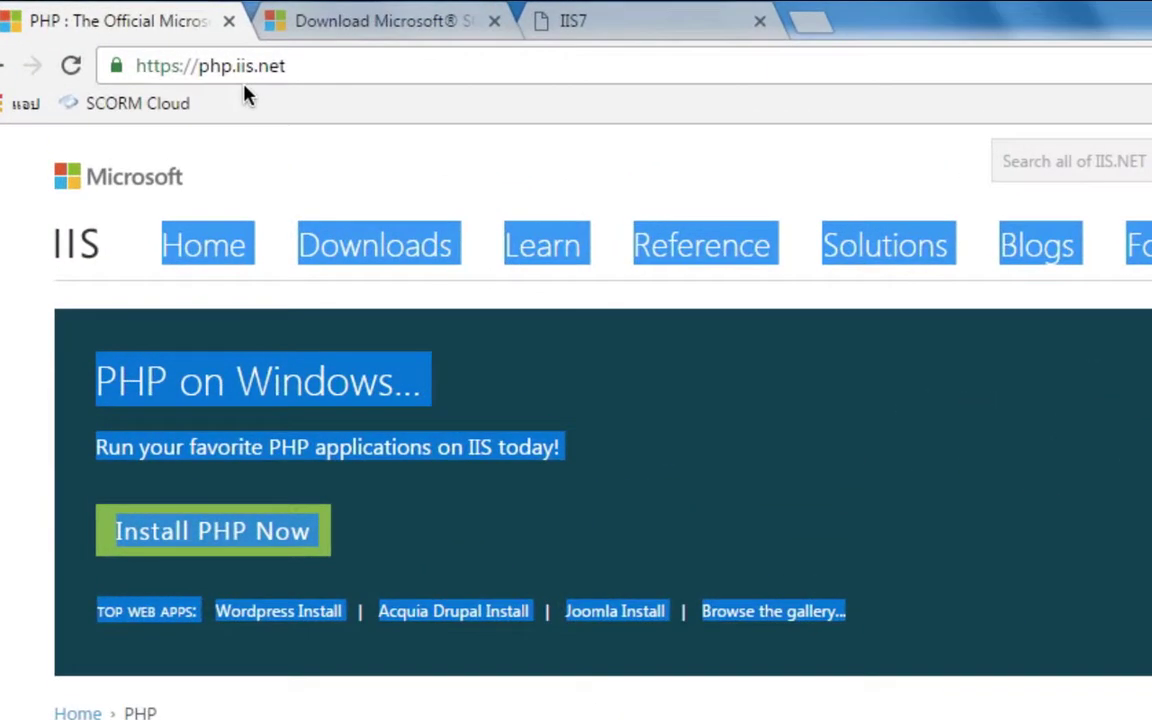
left_click(408, 160)
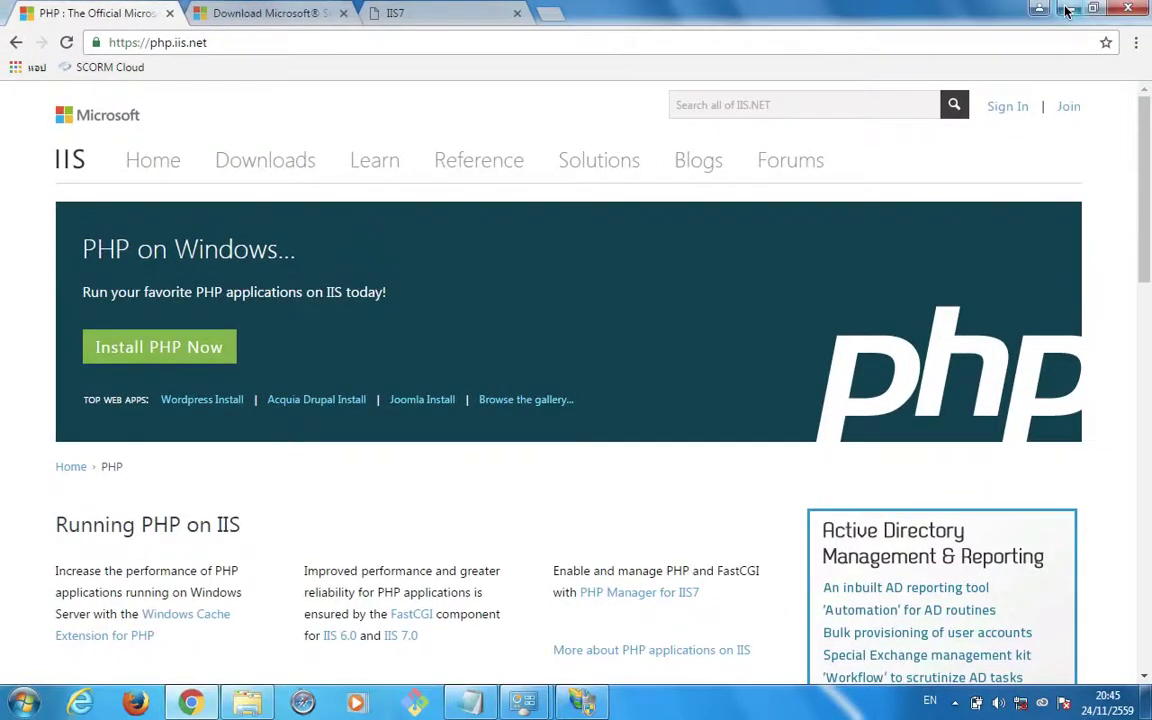
left_click(1066, 10)
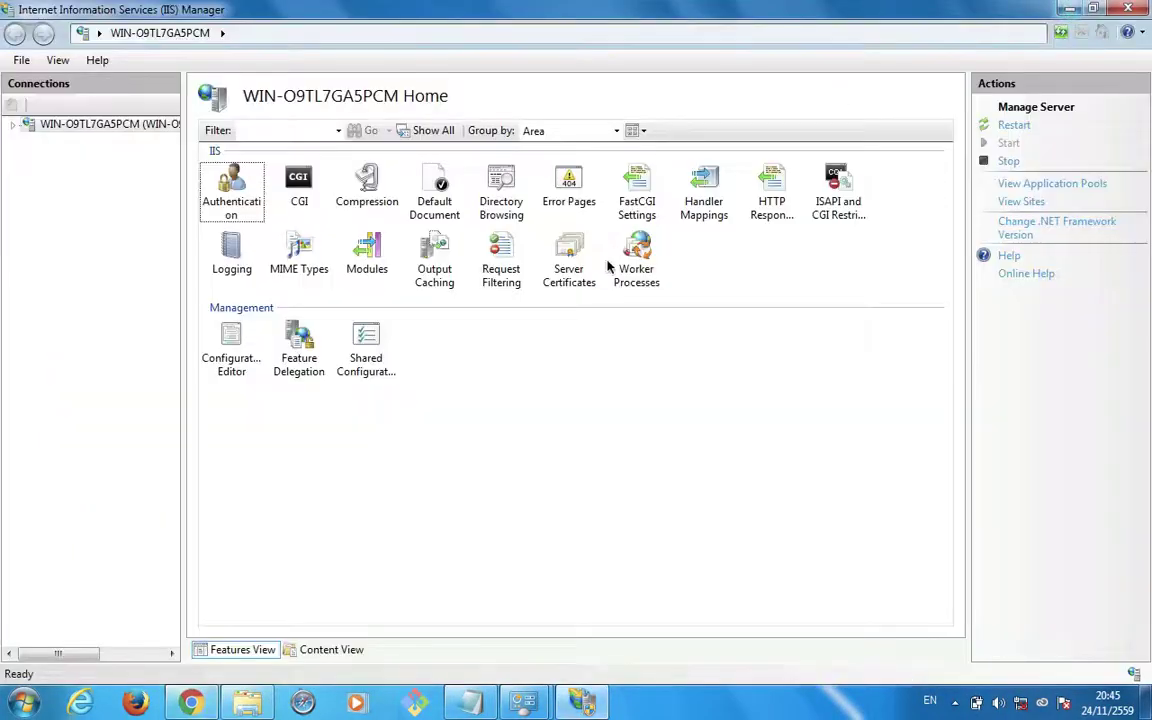
Step: Run php53.exe from the IIS MSSql Program folder and bring up the Web Platform Installer page for PHP 5.3.28
left_click(252, 700)
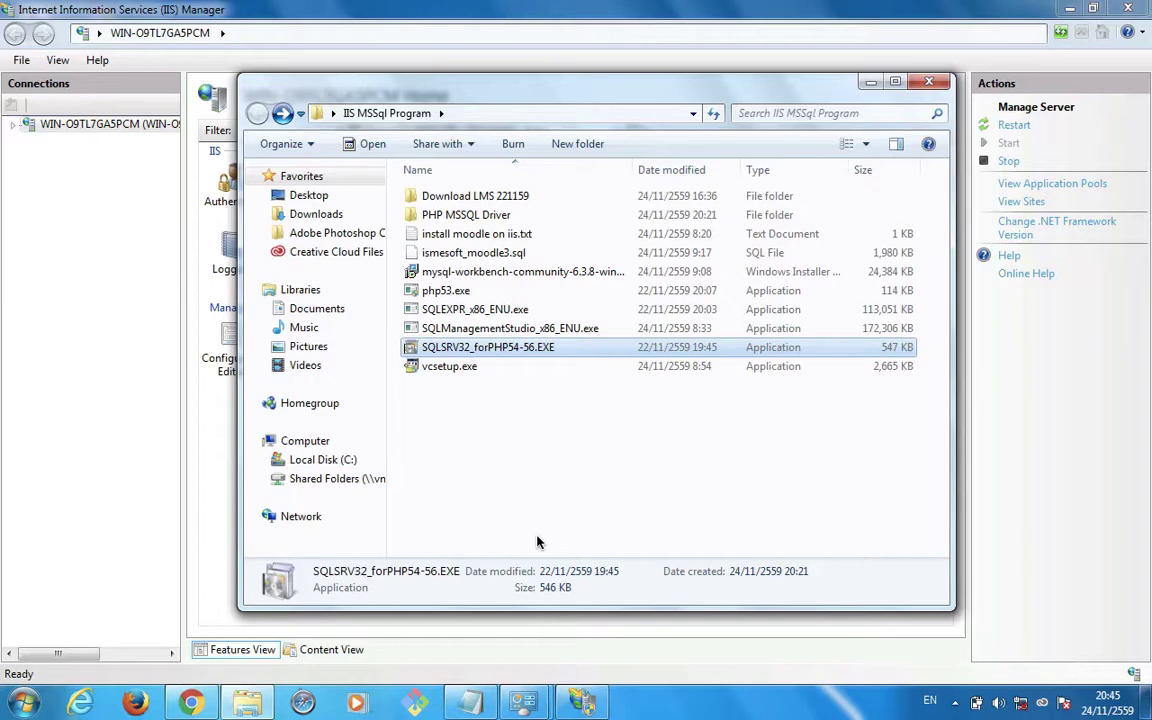
left_click(622, 476)
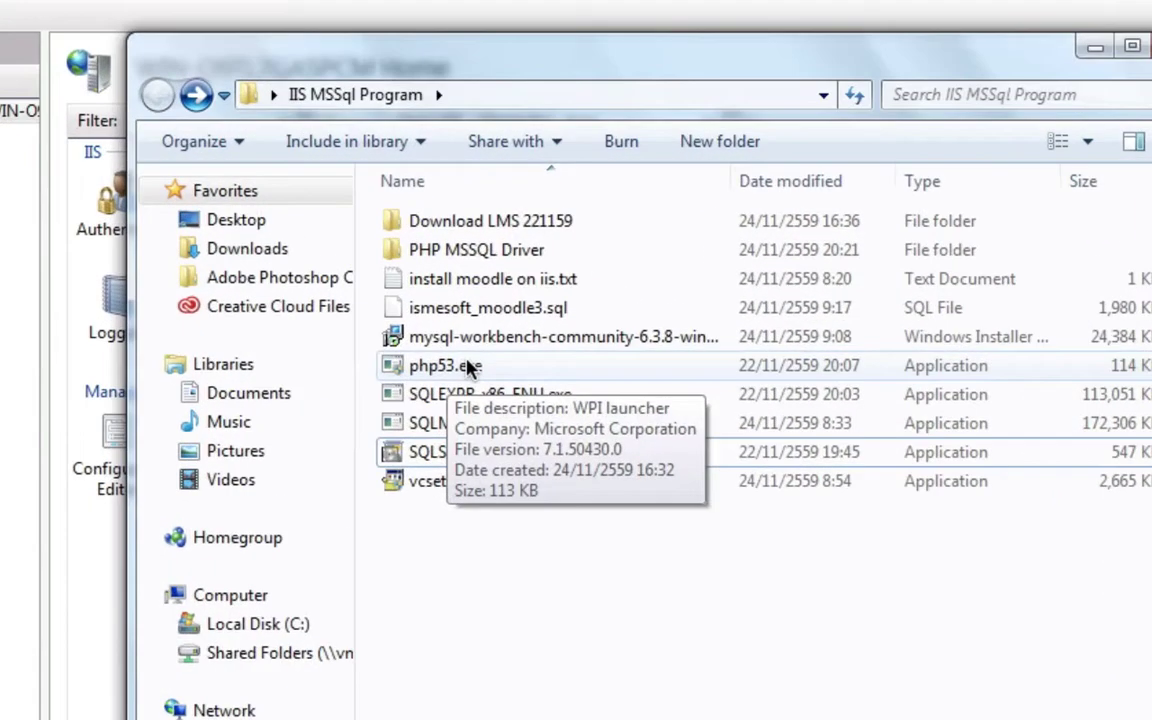
left_click(460, 292)
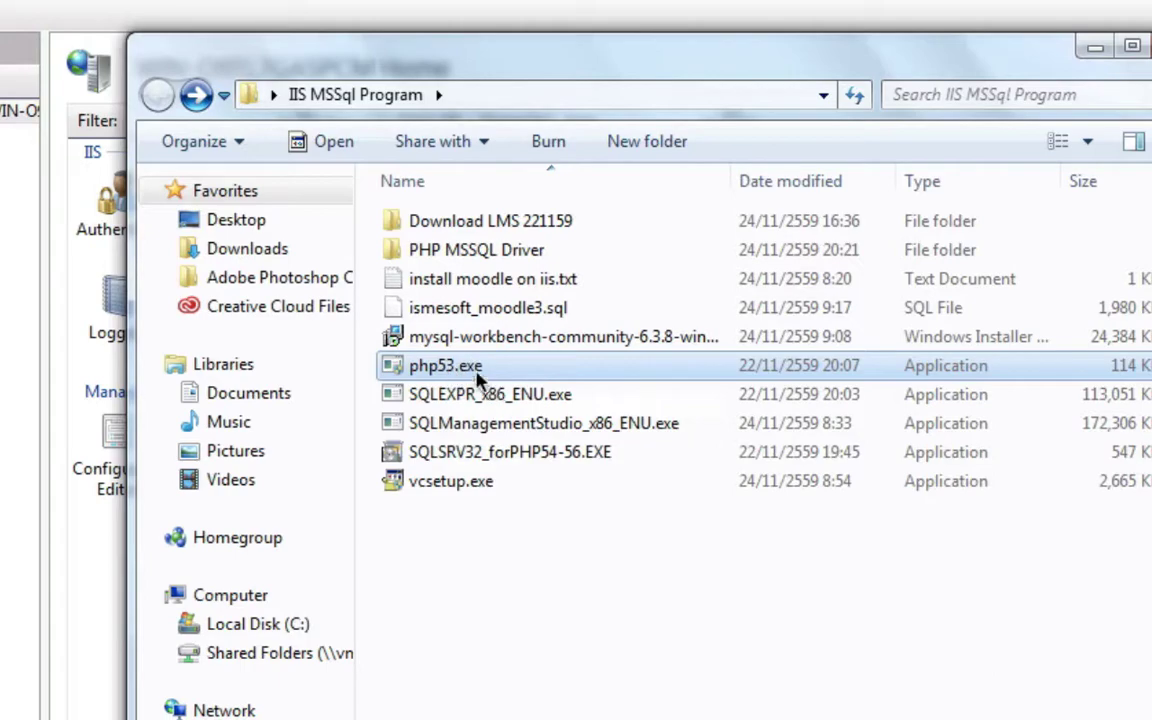
left_click(1150, 46)
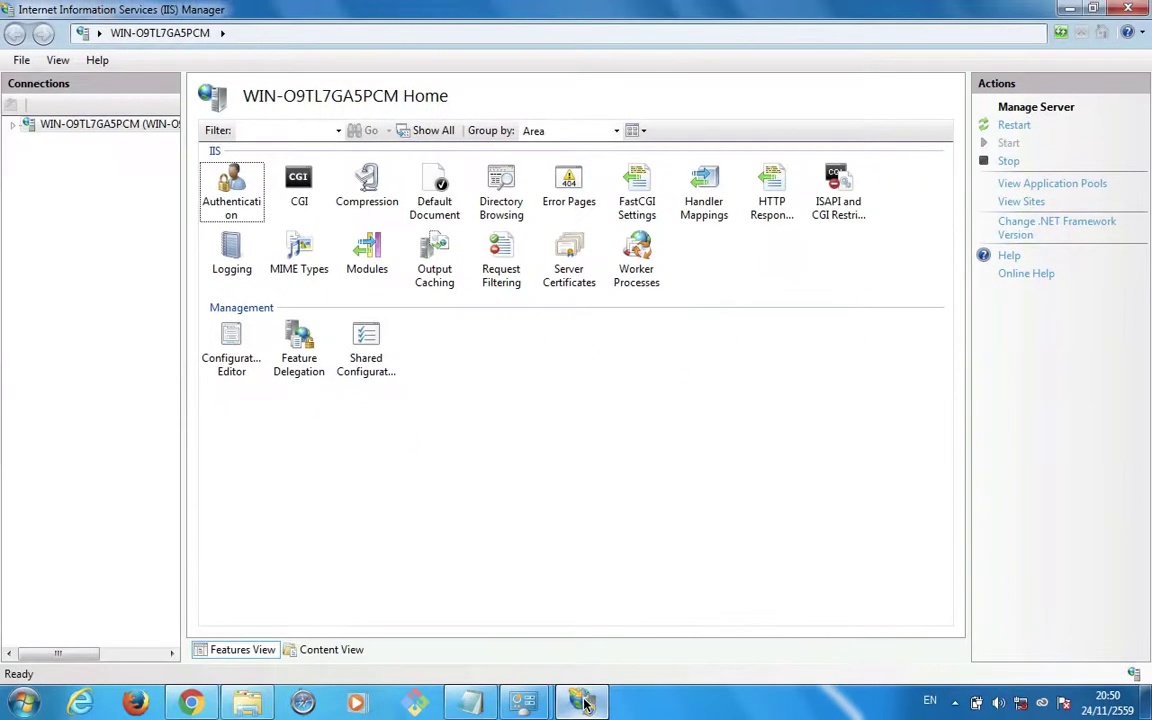
left_click(585, 703)
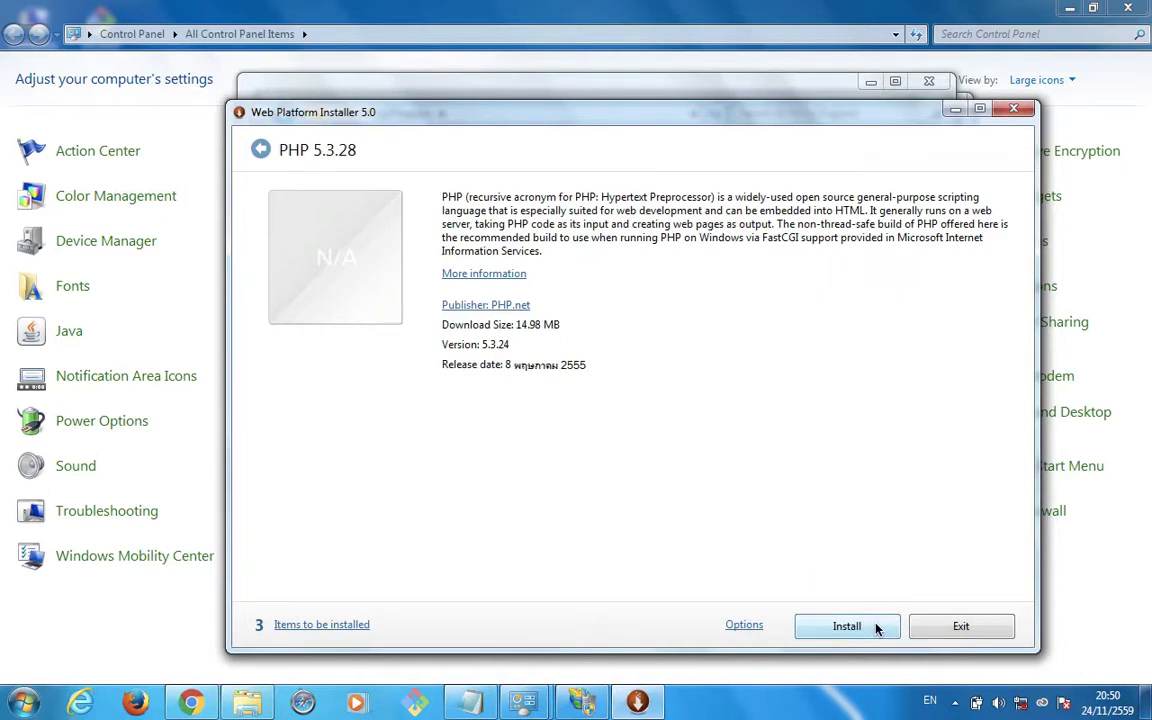
Step: Install PHP 5.3.28 with its prerequisites, accept the license terms, and exit the Web Platform Installer once installation finishes
left_click(876, 627)
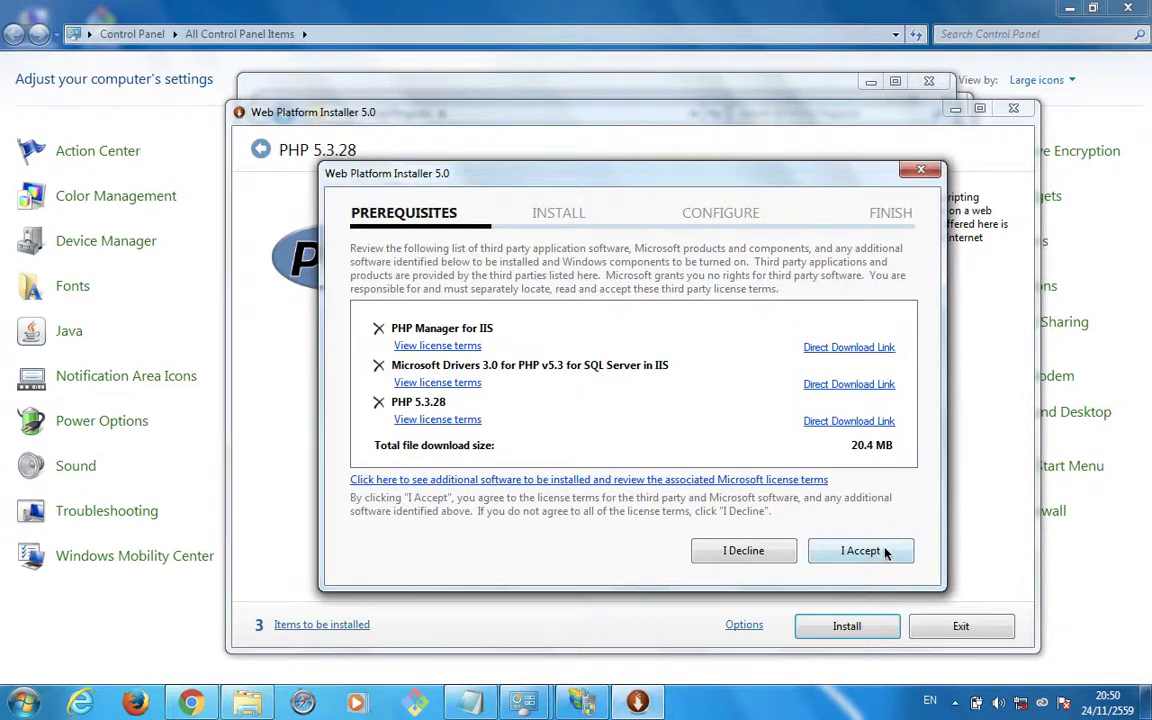
left_click(862, 551)
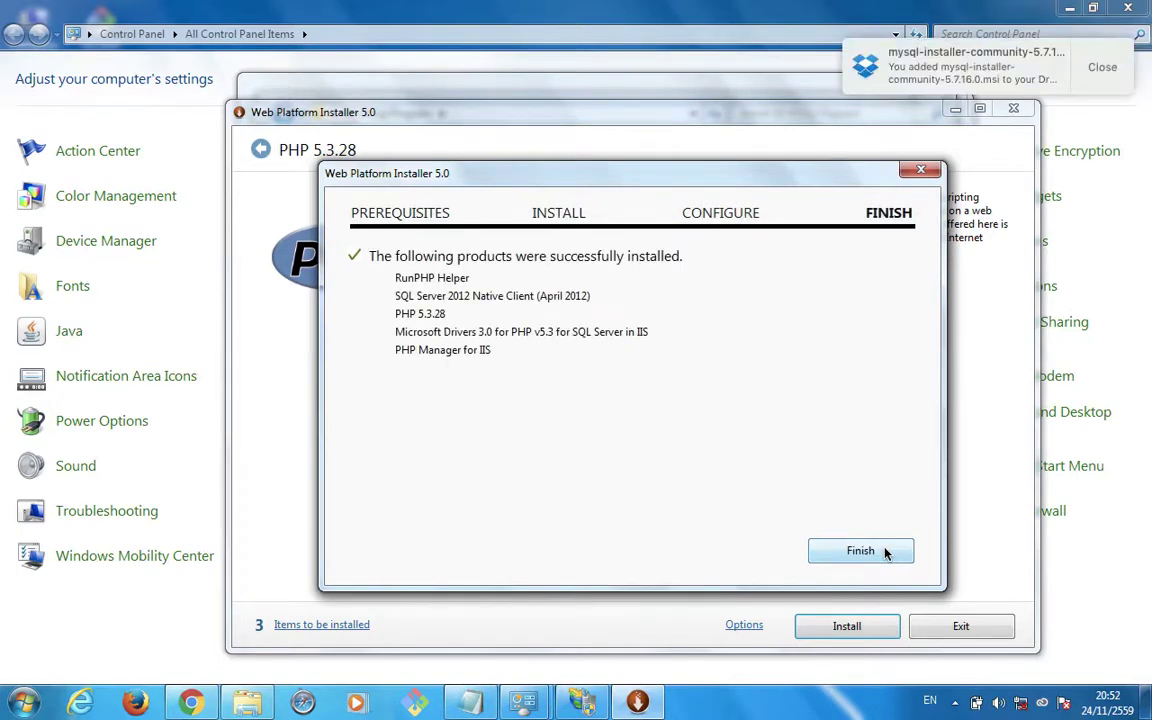
left_click(886, 551)
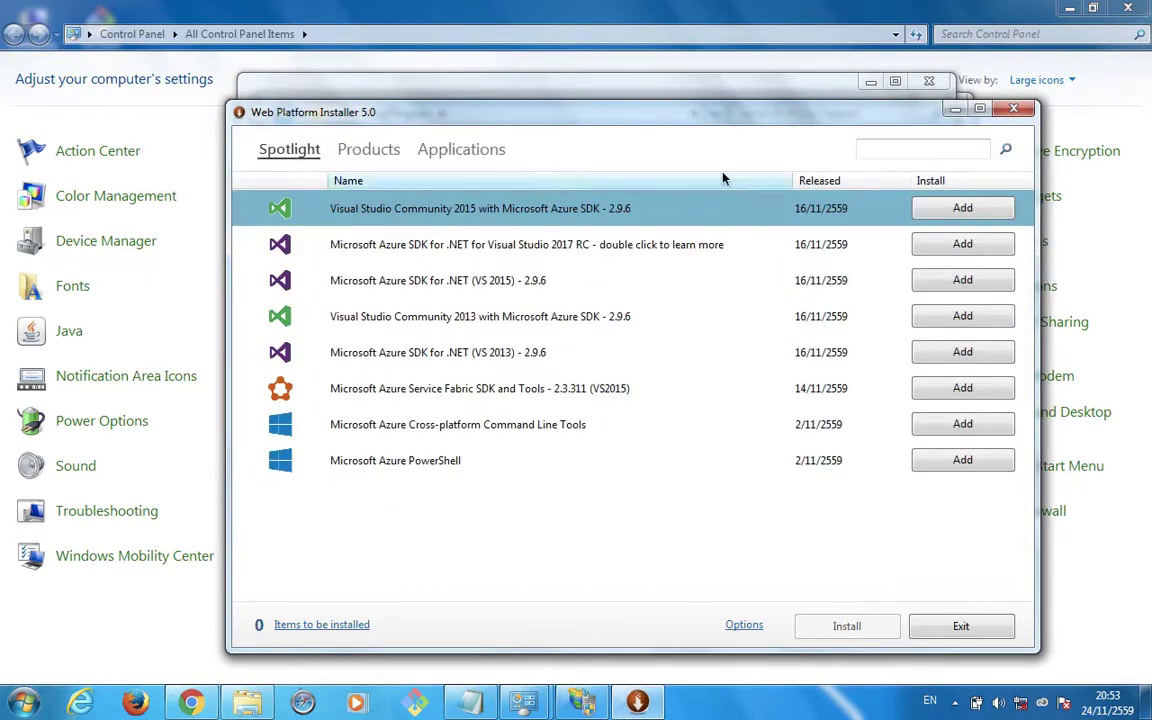
left_click(962, 626)
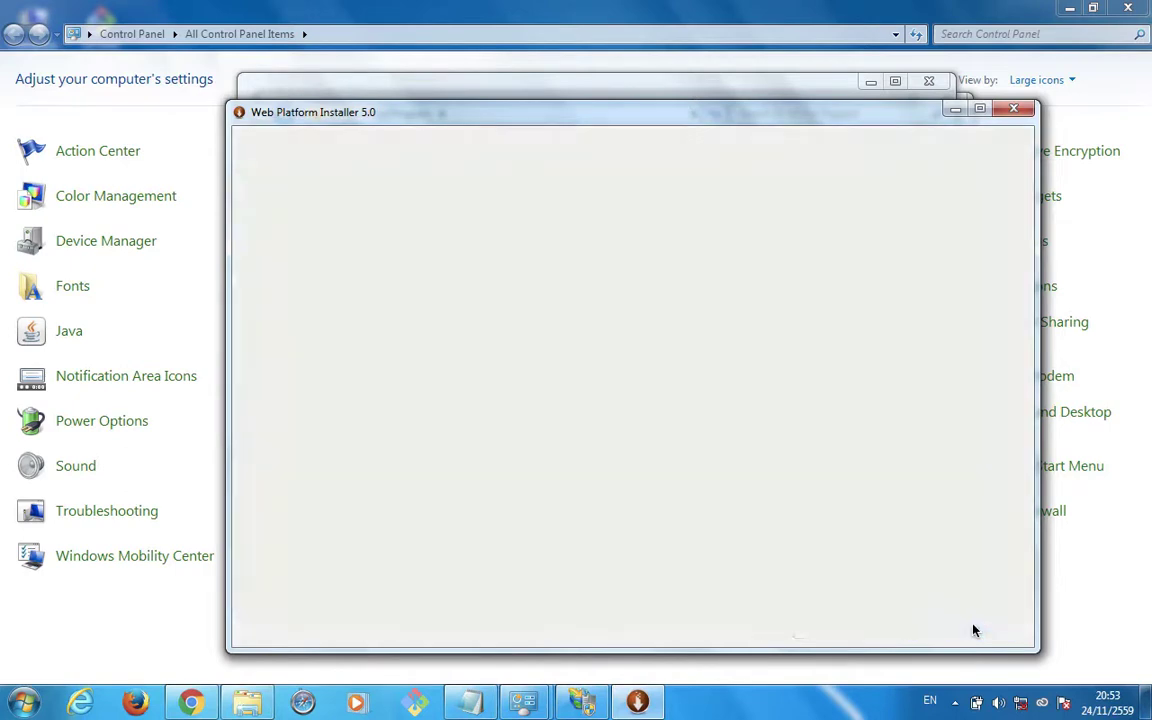
Step: Clear the open folder and Control Panel windows and restart Internet Information Services (IIS) Manager from Administrative Tools
left_click(869, 84)
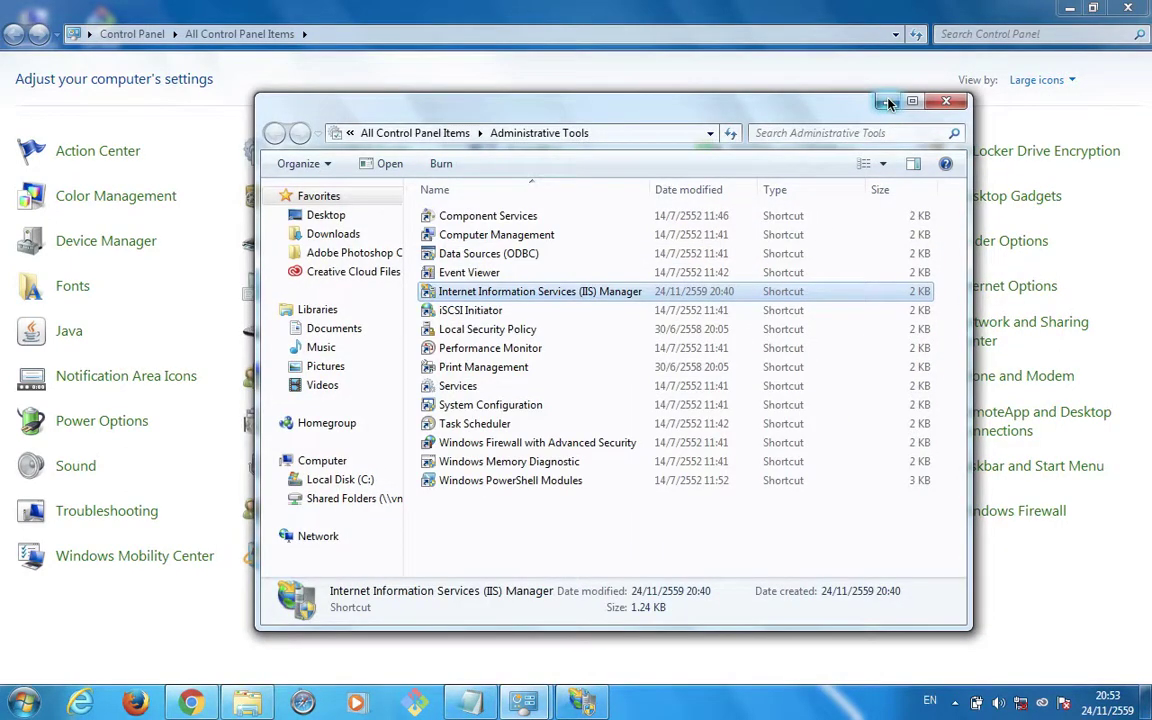
left_click(889, 102)
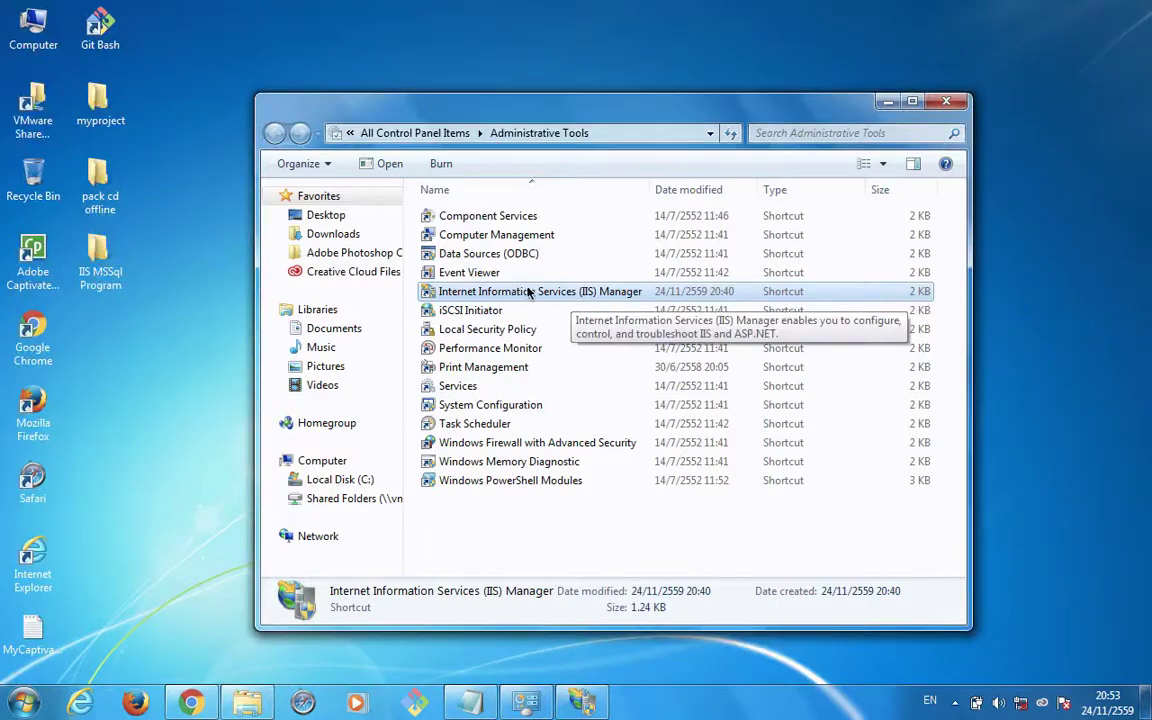
double_click(592, 293)
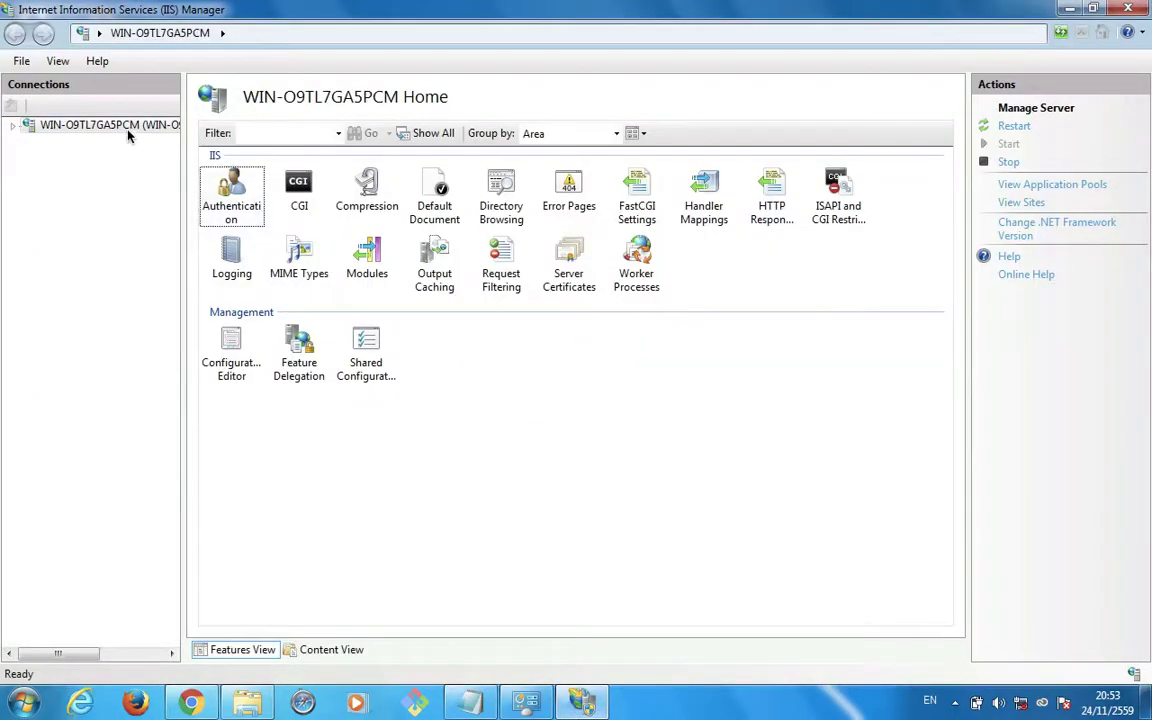
left_click(1128, 8)
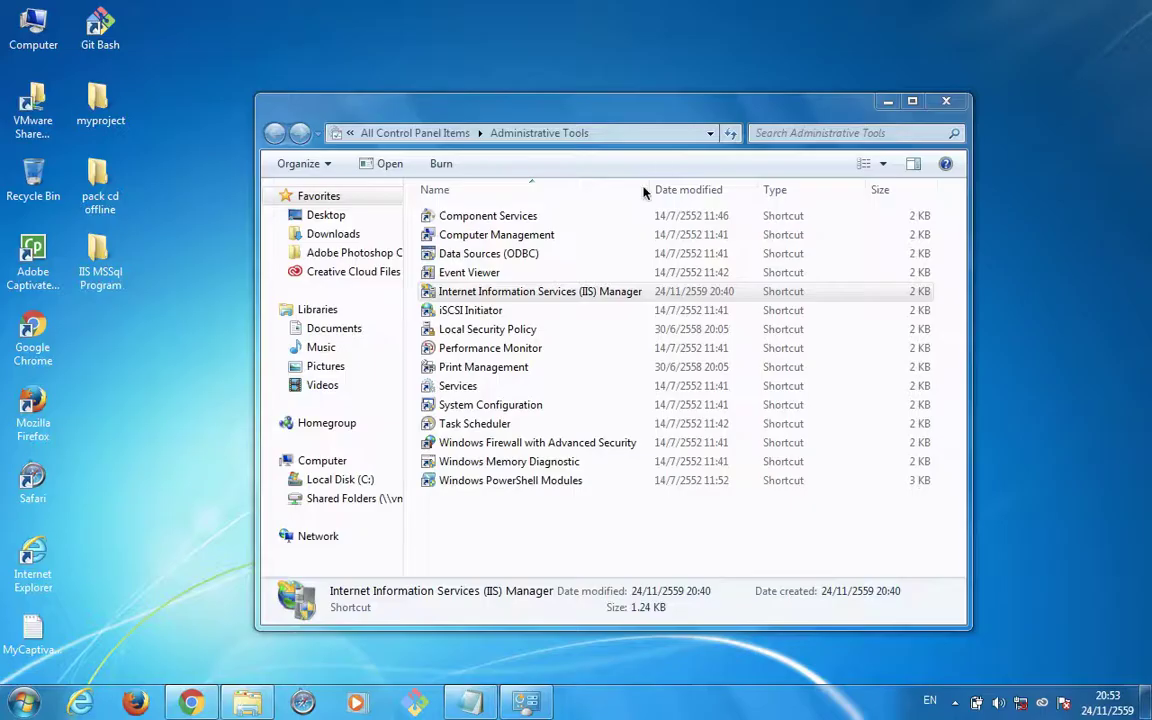
double_click(512, 293)
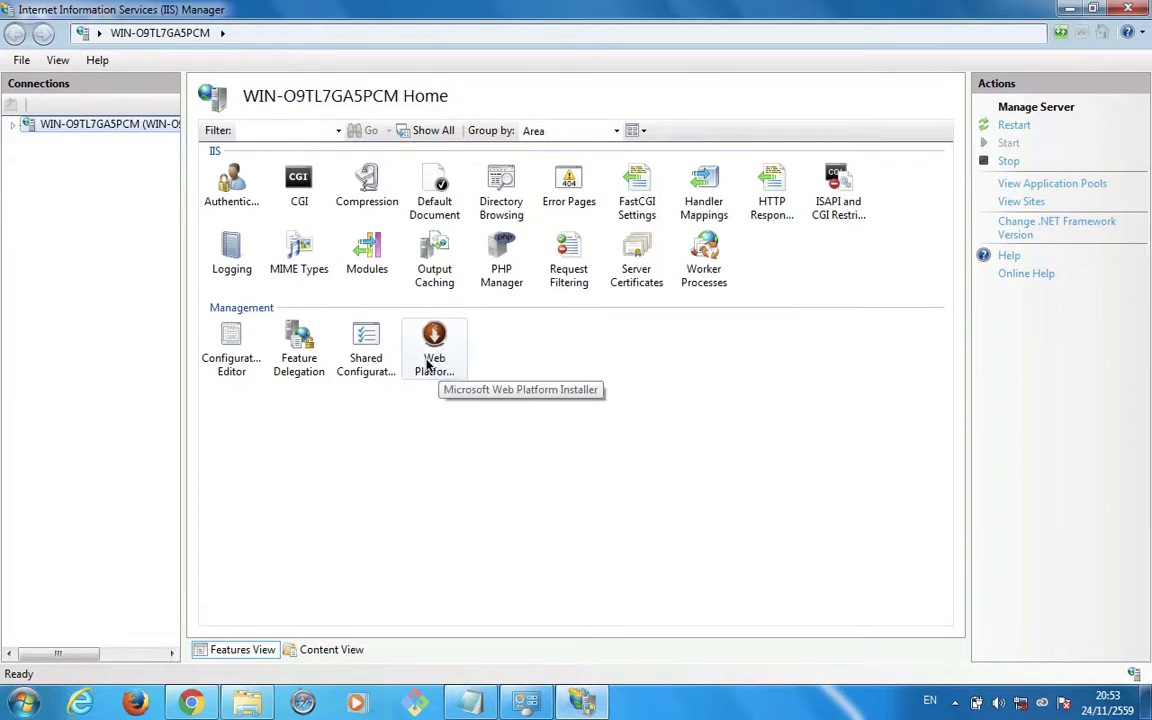
Step: Review the PHP setup in PHP Manager and return to the server's home page with its node expanded
double_click(496, 263)
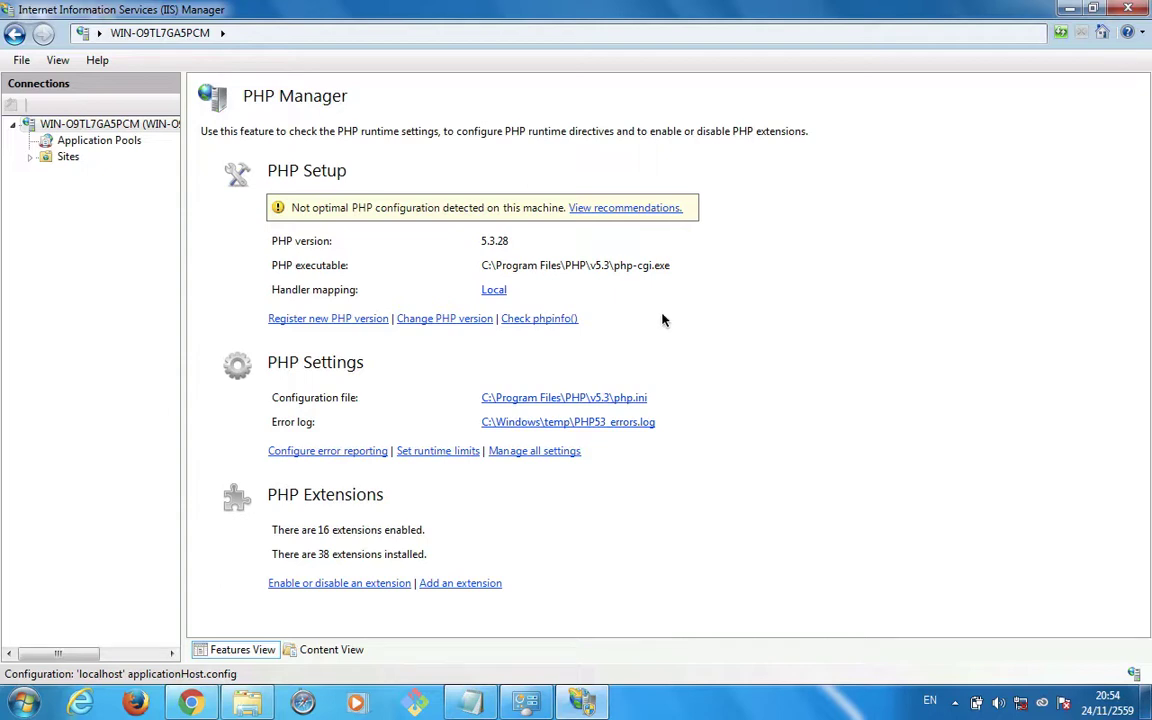
double_click(88, 124)
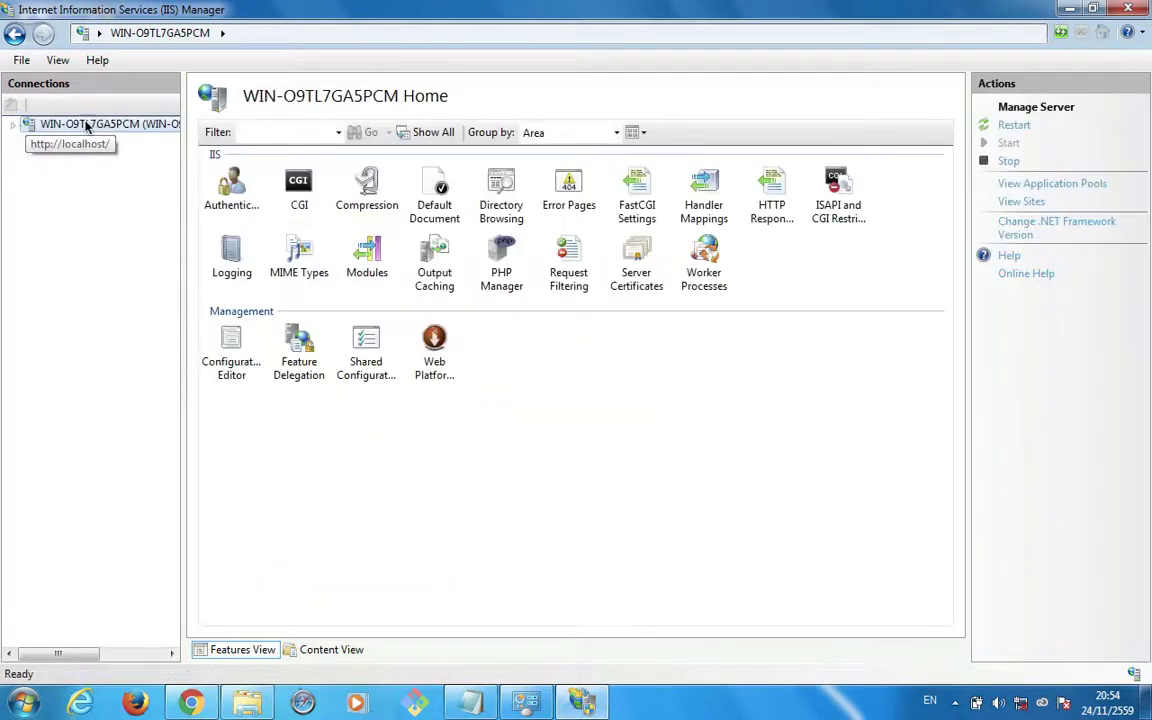
left_click(13, 125)
left_click(514, 451)
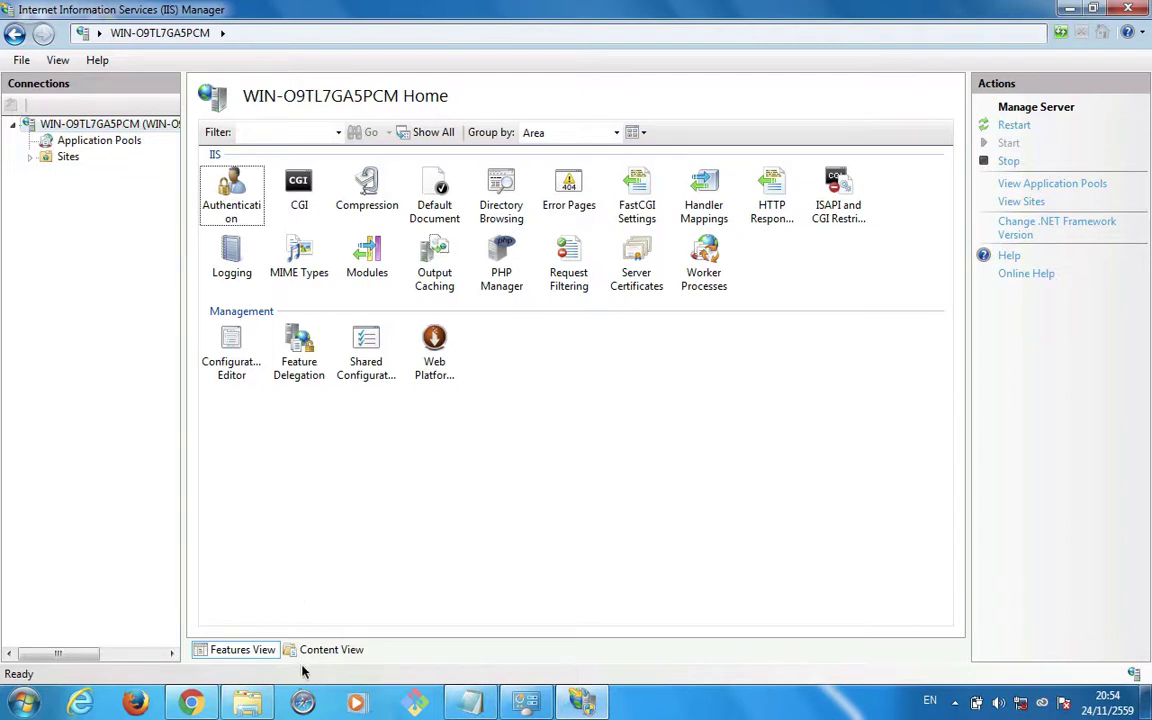
Step: Minimize the open windows and browse to the C:\inetpub\wwwroot folder in Windows Explorer
mouse_move(203, 706)
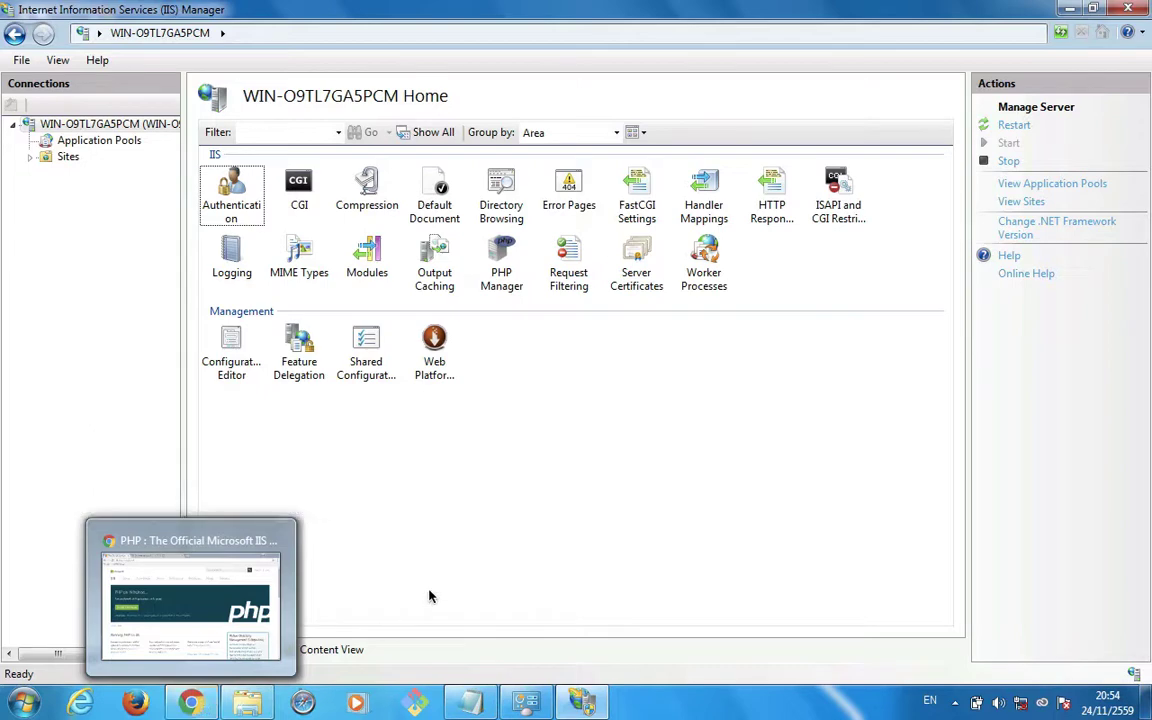
left_click(1075, 10)
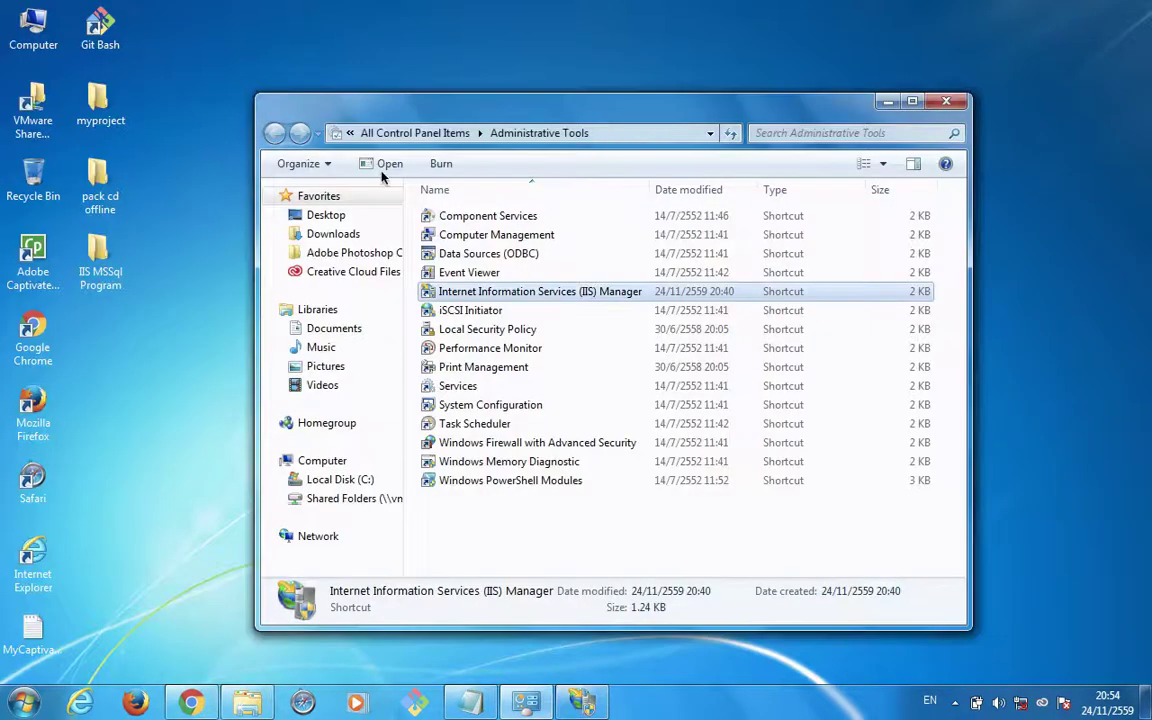
left_click(890, 102)
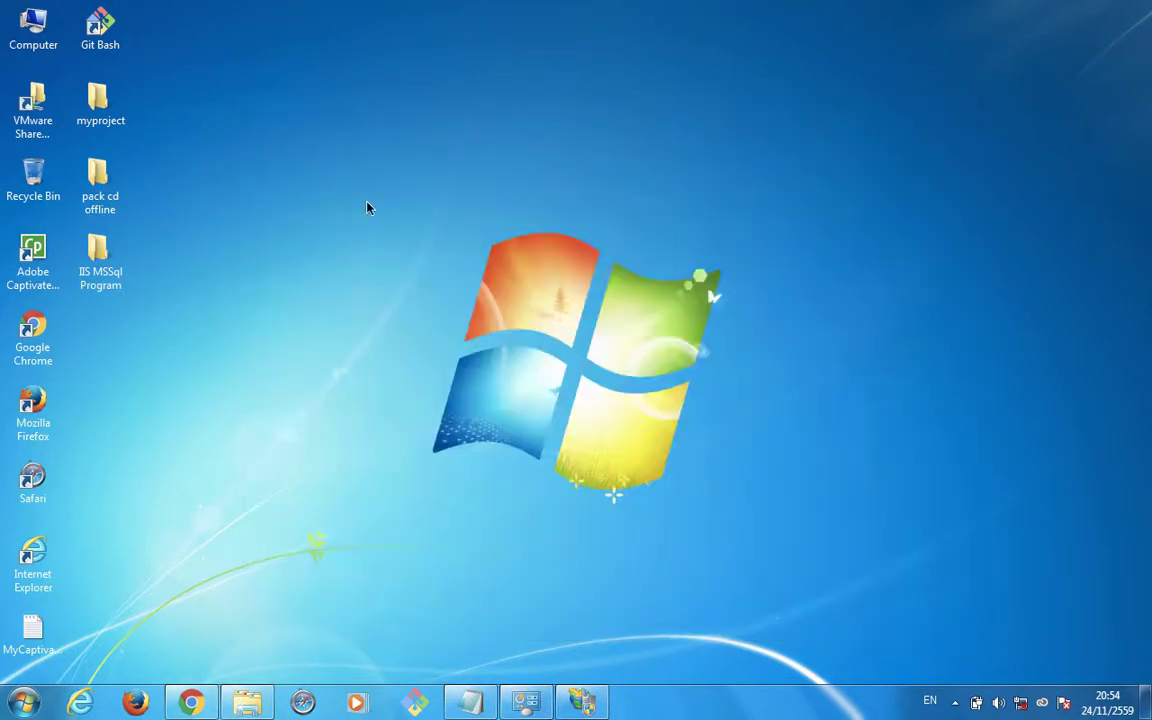
double_click(26, 25)
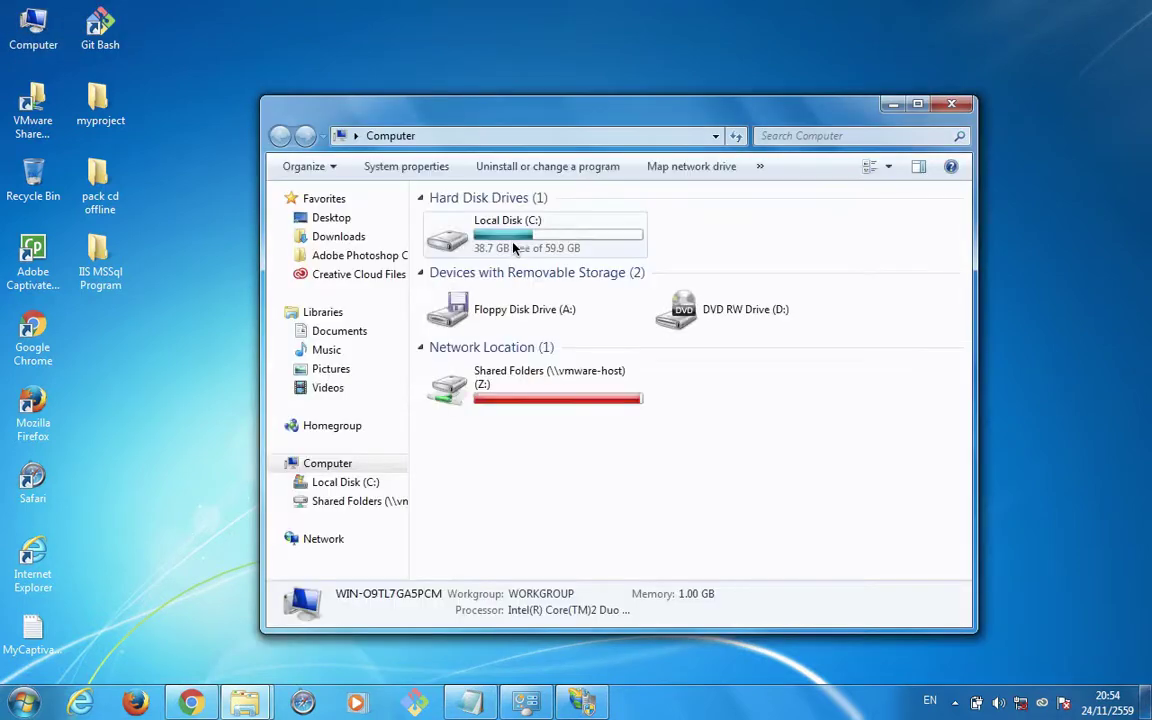
left_click(520, 249)
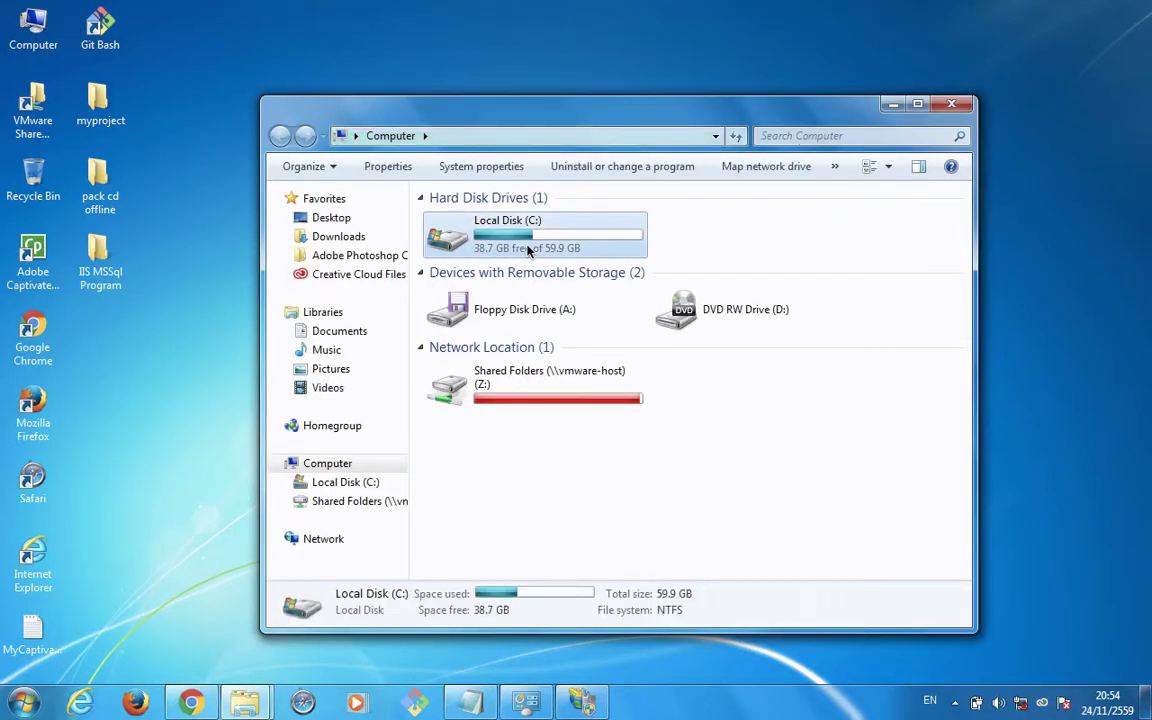
double_click(528, 250)
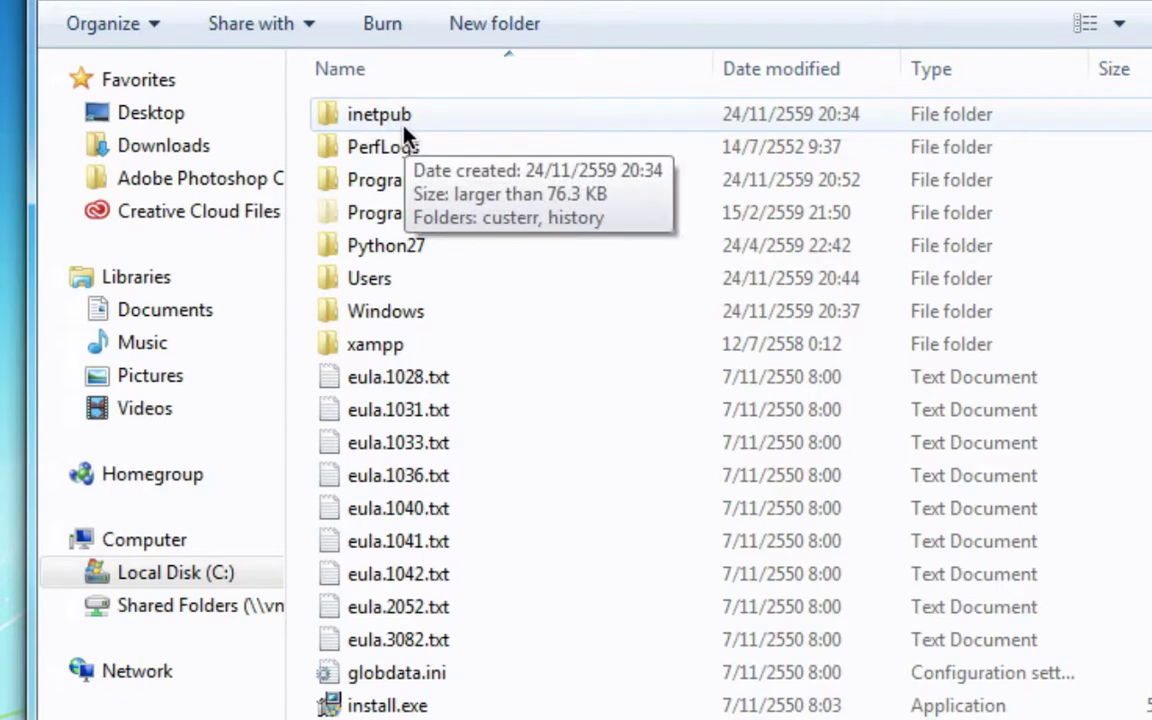
double_click(411, 120)
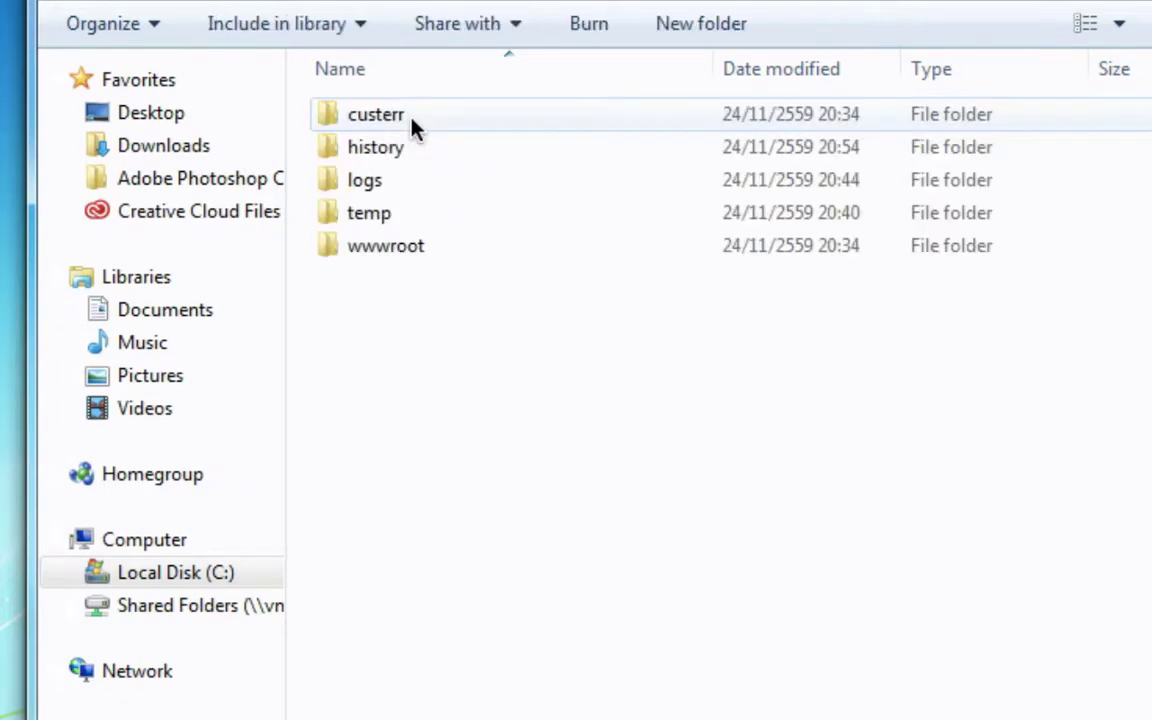
double_click(395, 257)
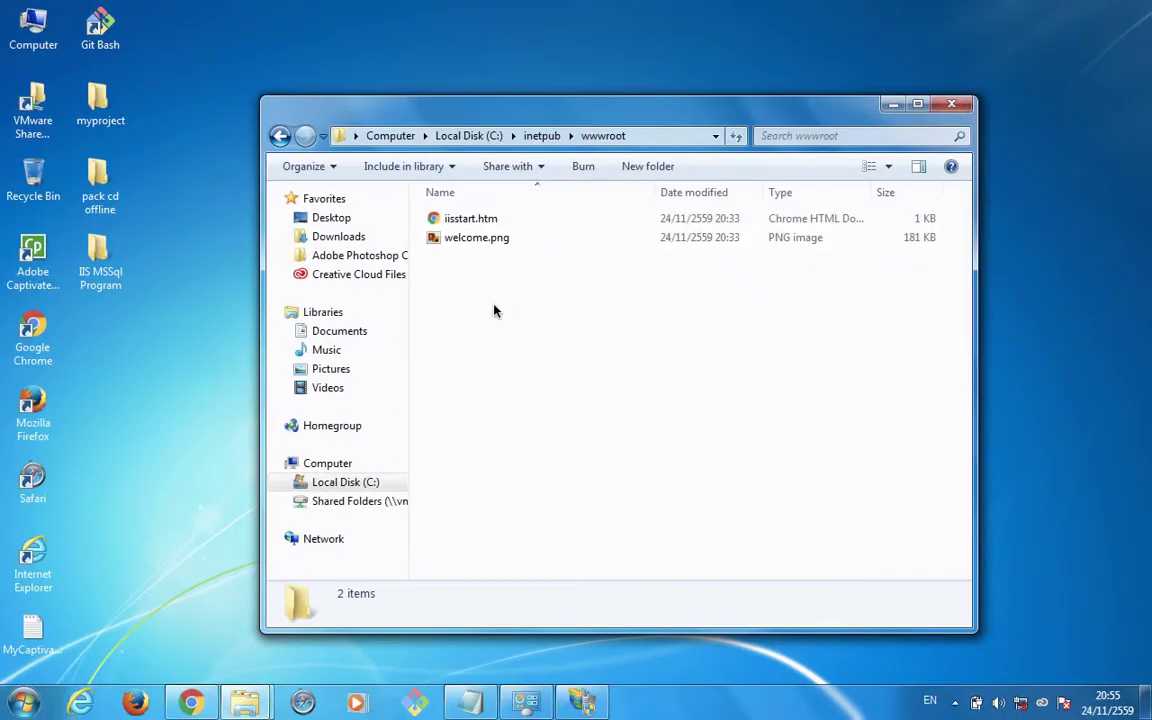
Step: Check which new item types can be created in the wwwroot folder
right_click(434, 275)
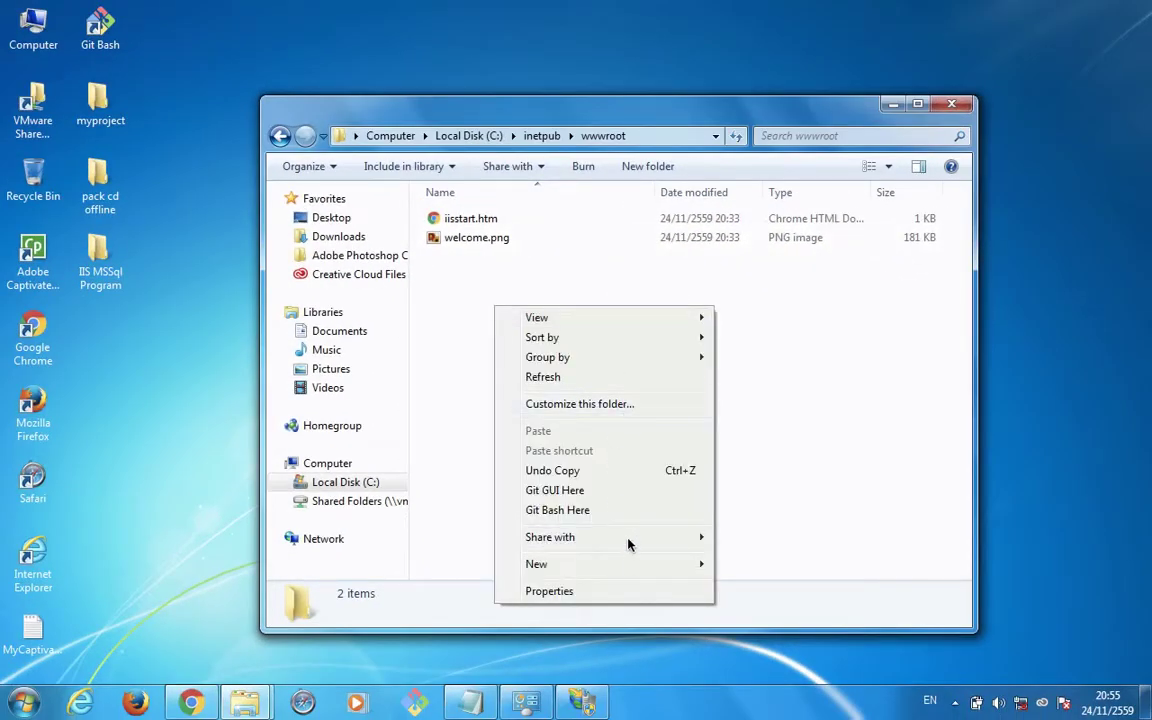
mouse_move(608, 576)
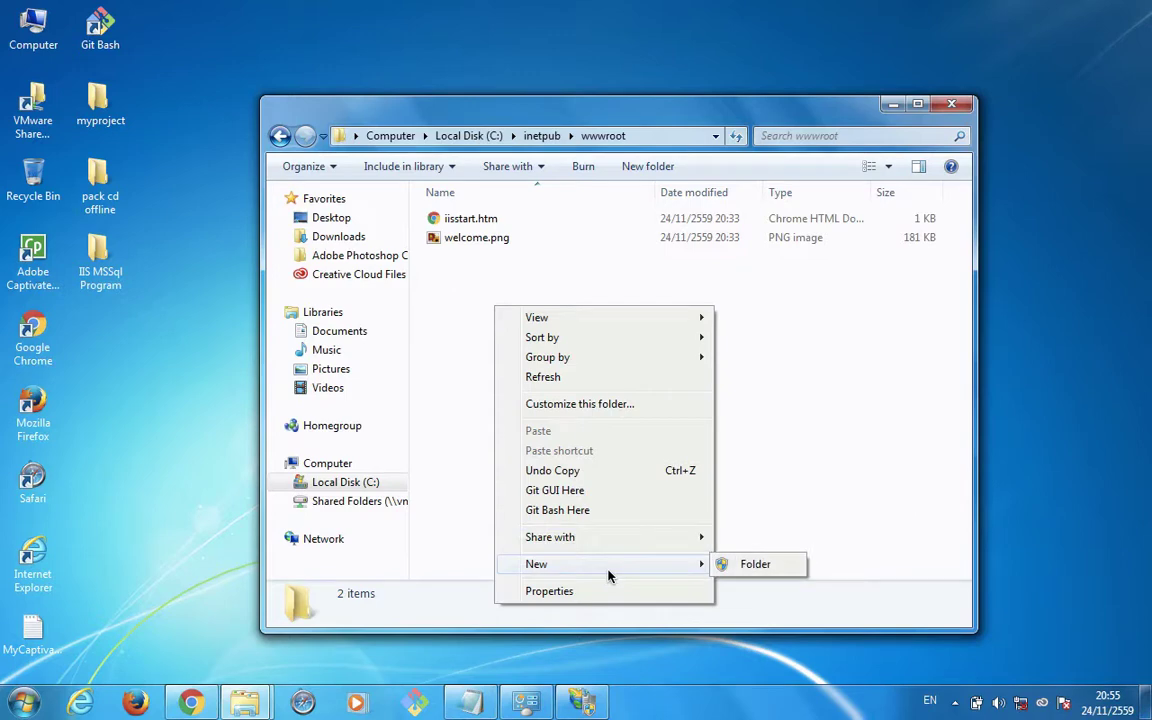
left_click(830, 406)
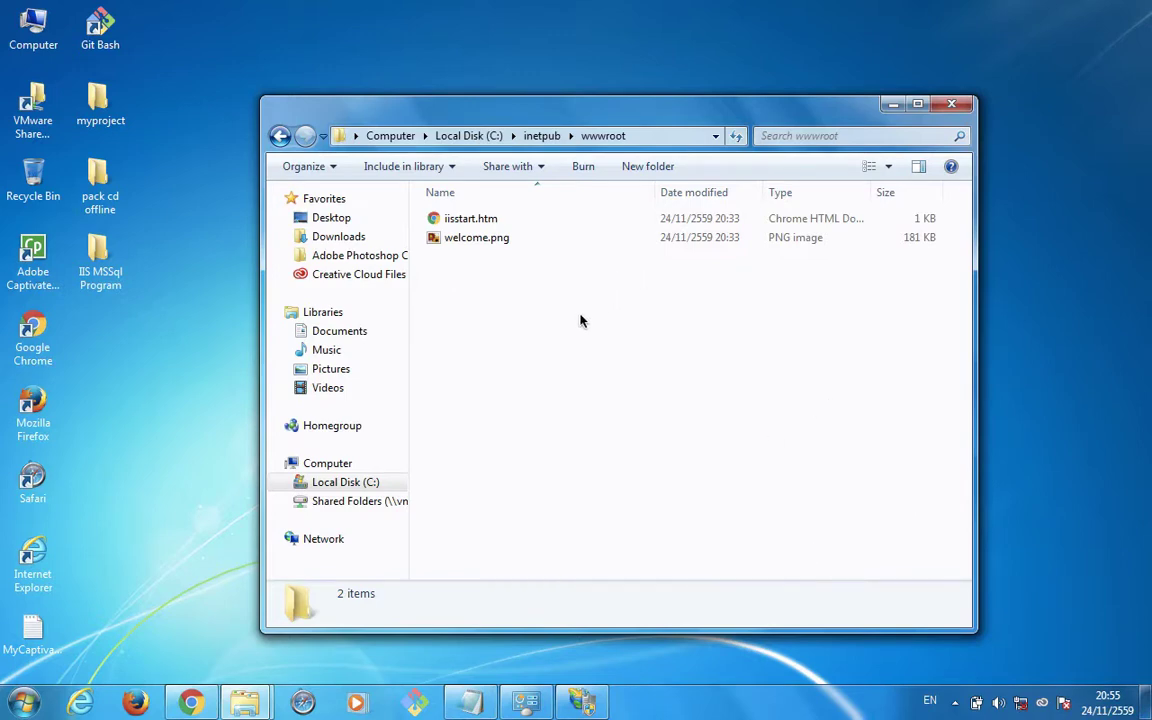
Step: Go back to inetpub, open the wwwroot folder's security properties and select the Users group
left_click(280, 136)
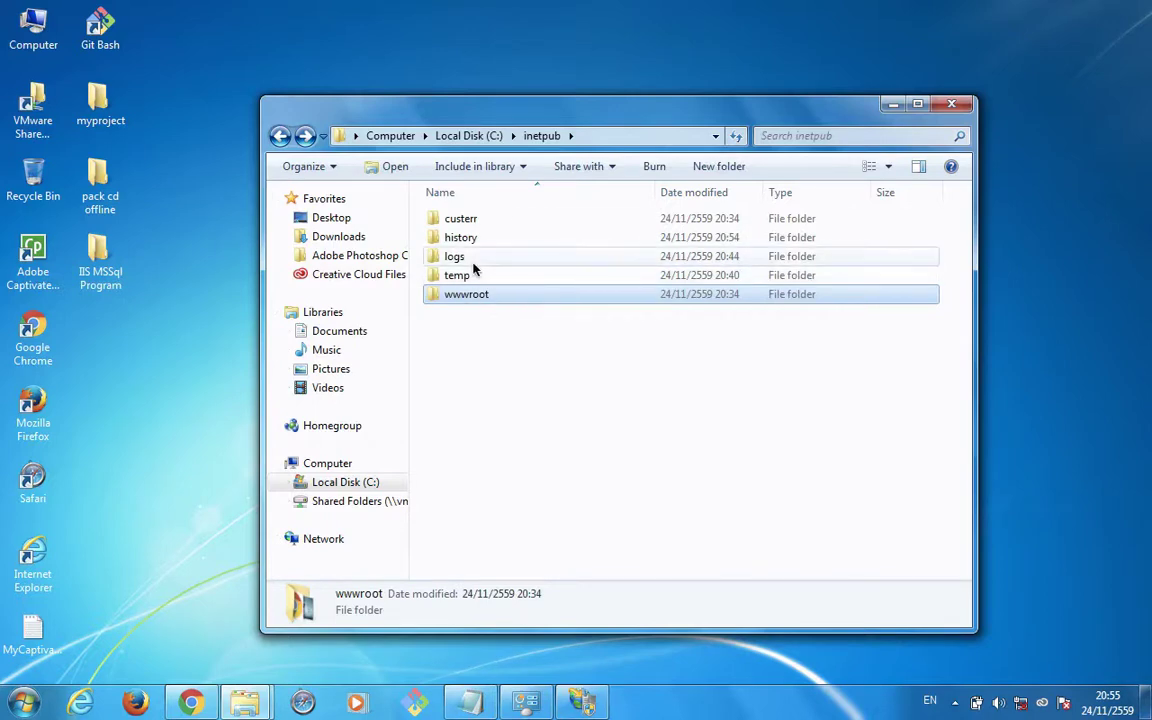
left_click_drag(522, 110, 531, 86)
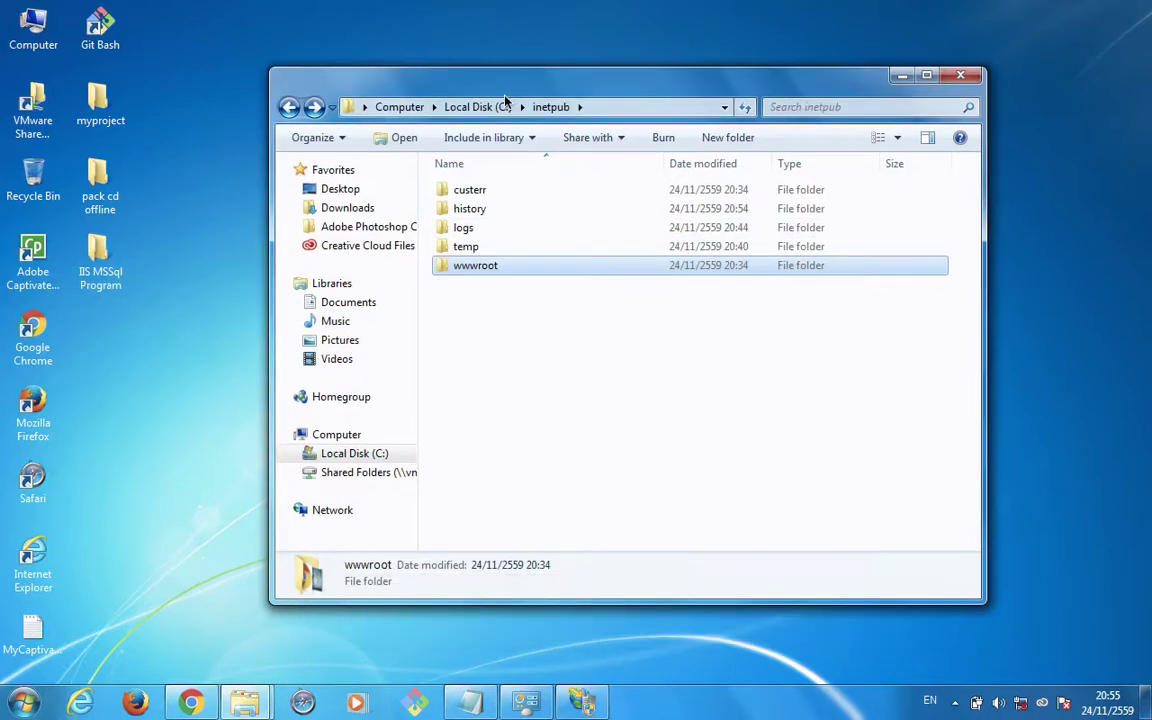
right_click(480, 268)
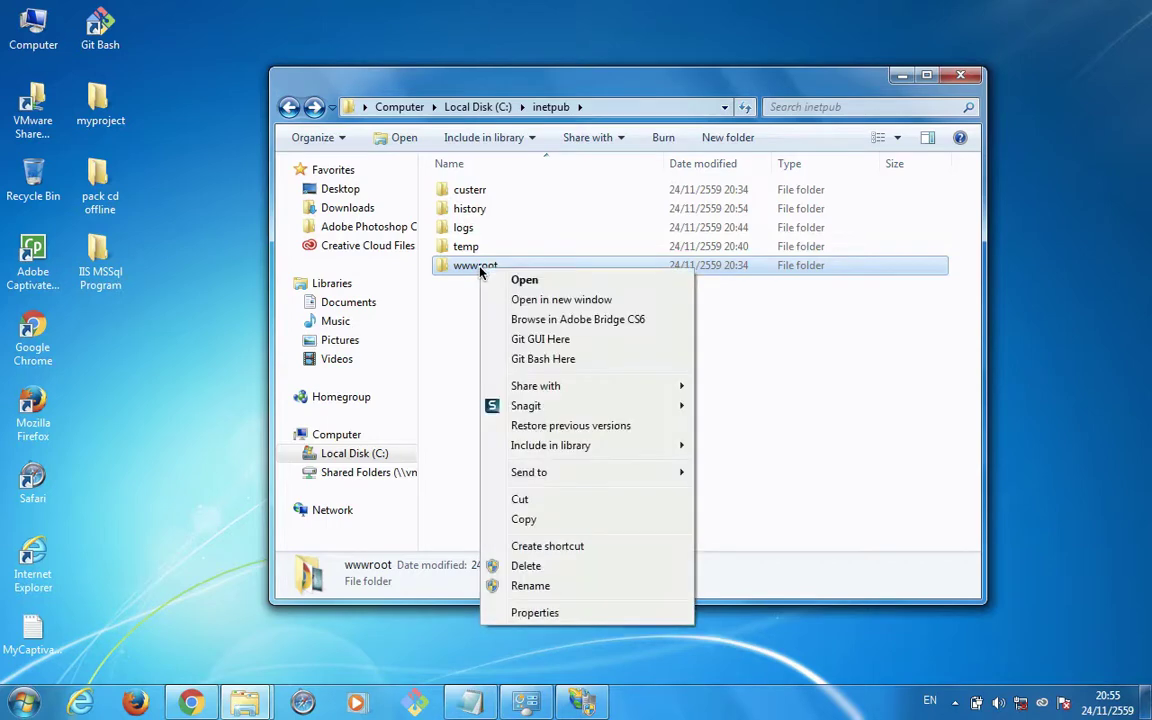
left_click(588, 615)
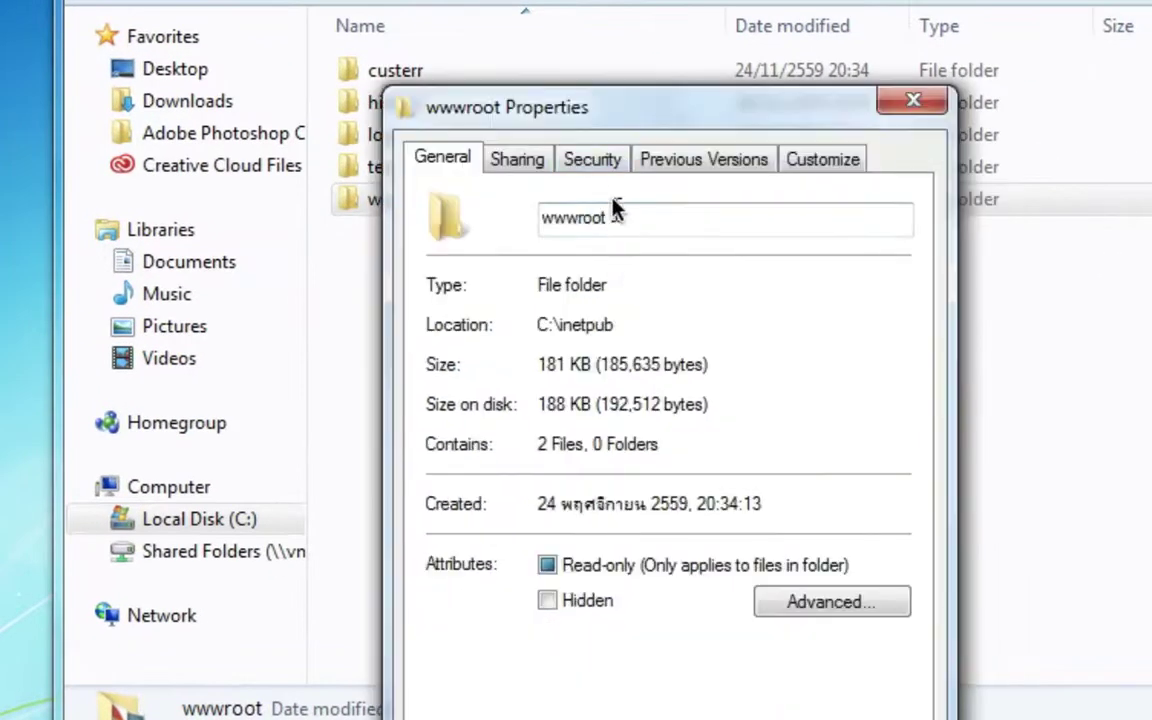
left_click(588, 160)
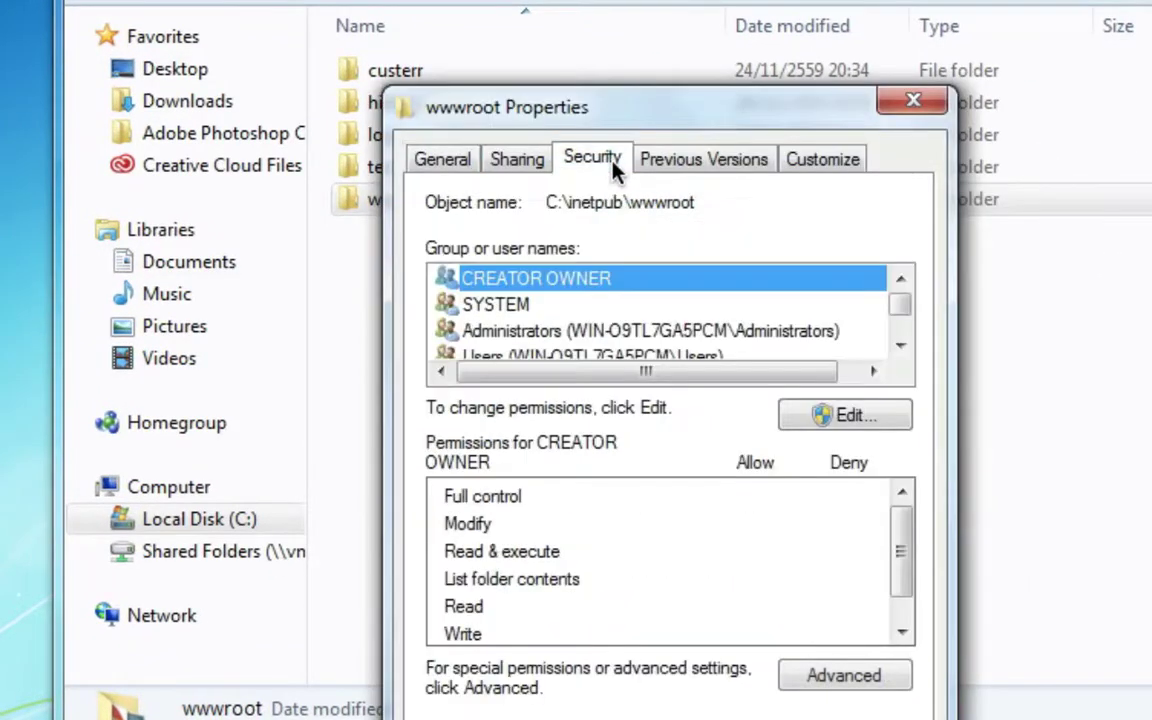
left_click(900, 345)
left_click(900, 345)
left_click(901, 346)
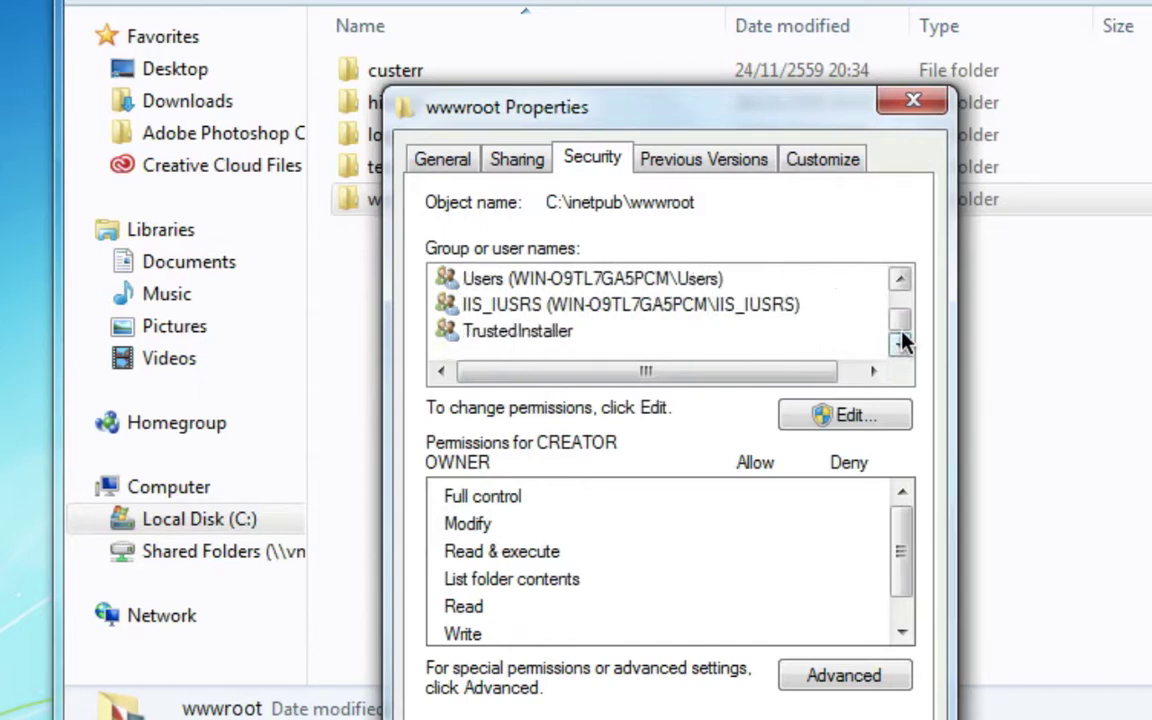
left_click(523, 283)
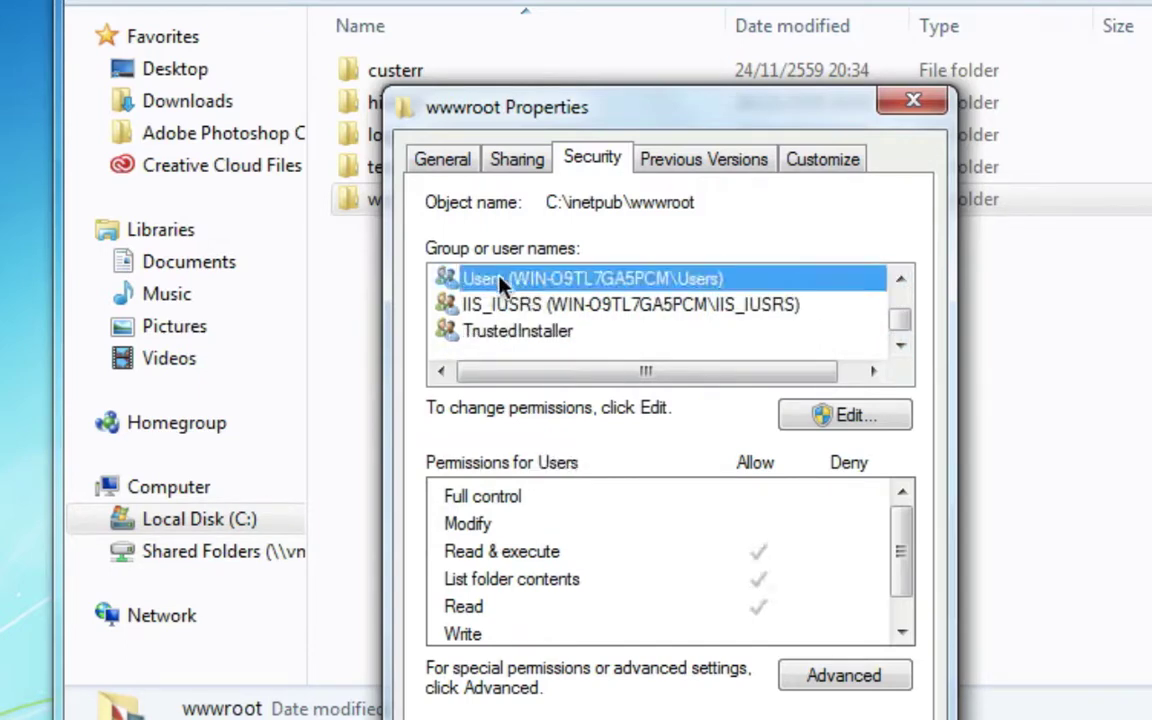
Step: Open the advanced security settings of wwwroot and switch its permission entries to the editable view
left_click(898, 283)
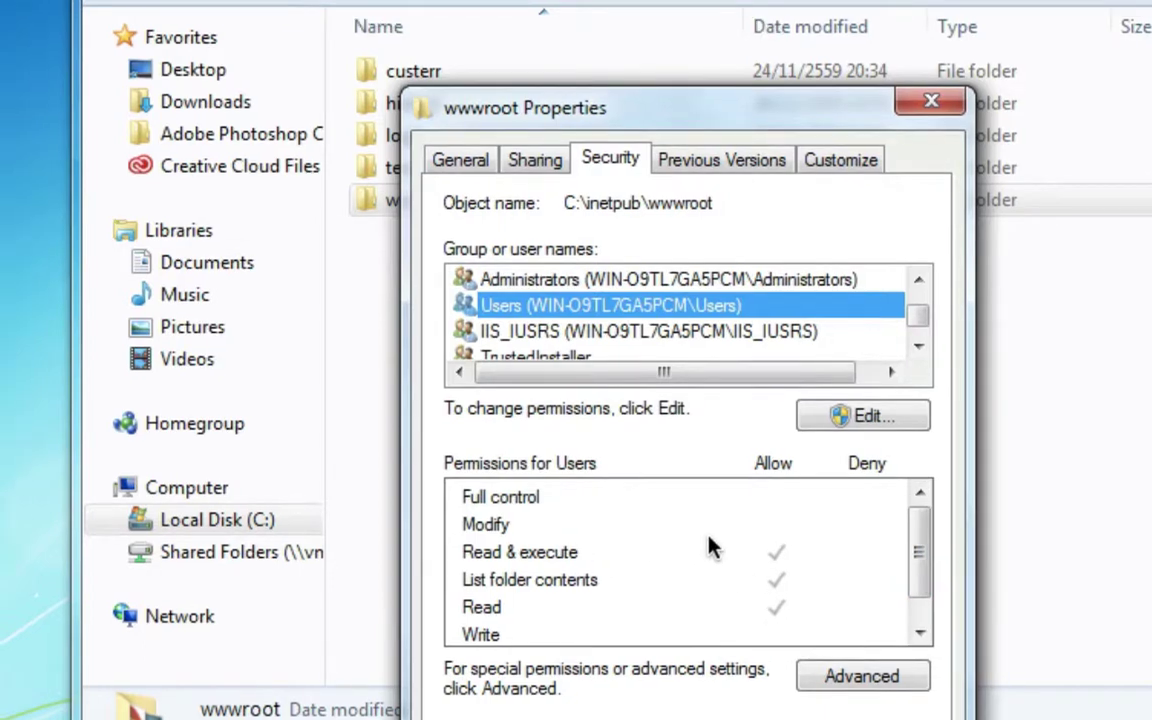
left_click(856, 676)
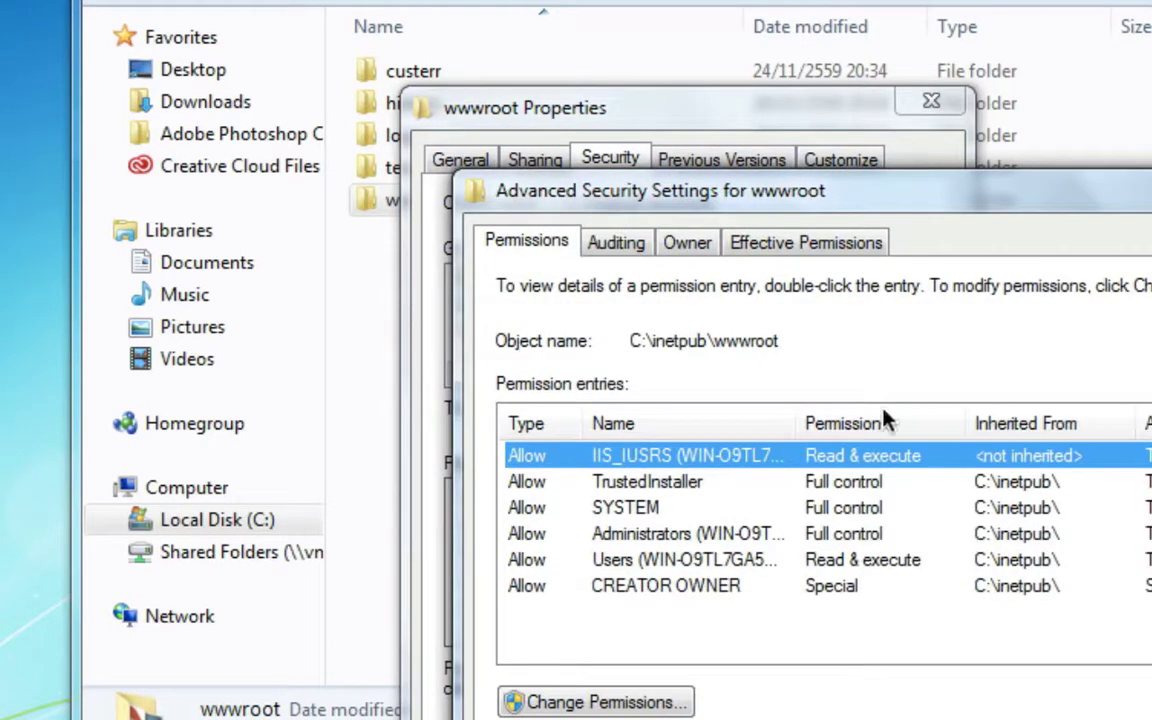
left_click_drag(946, 193, 841, 20)
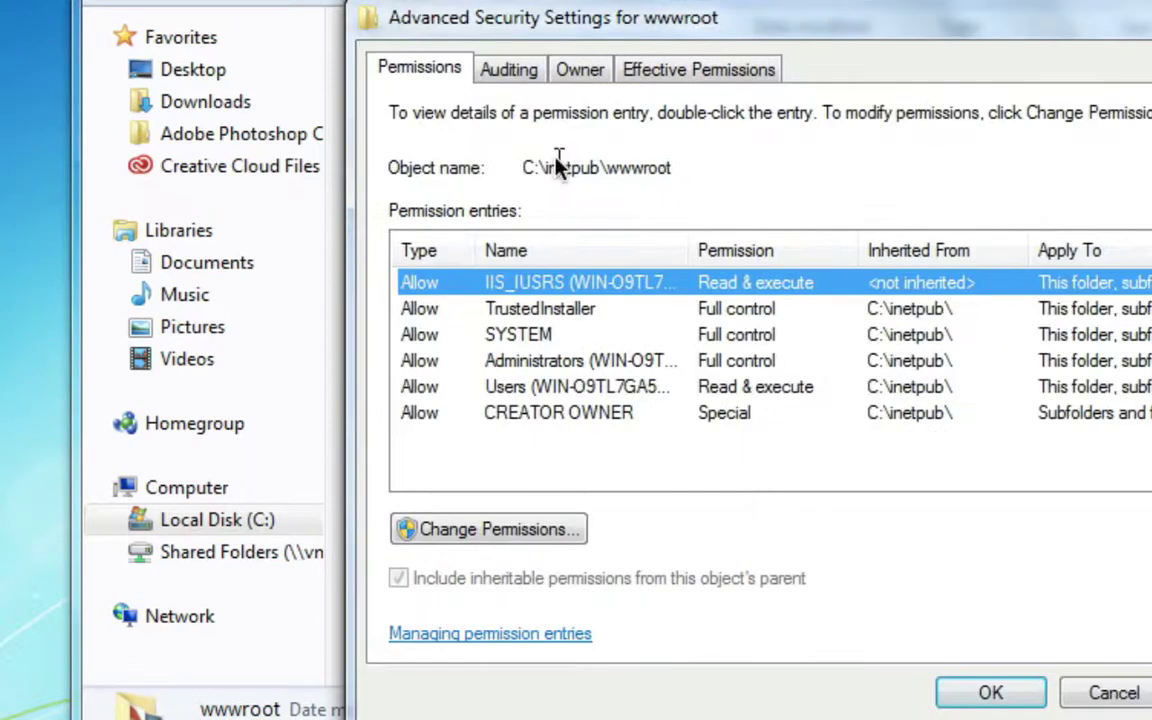
left_click(505, 388)
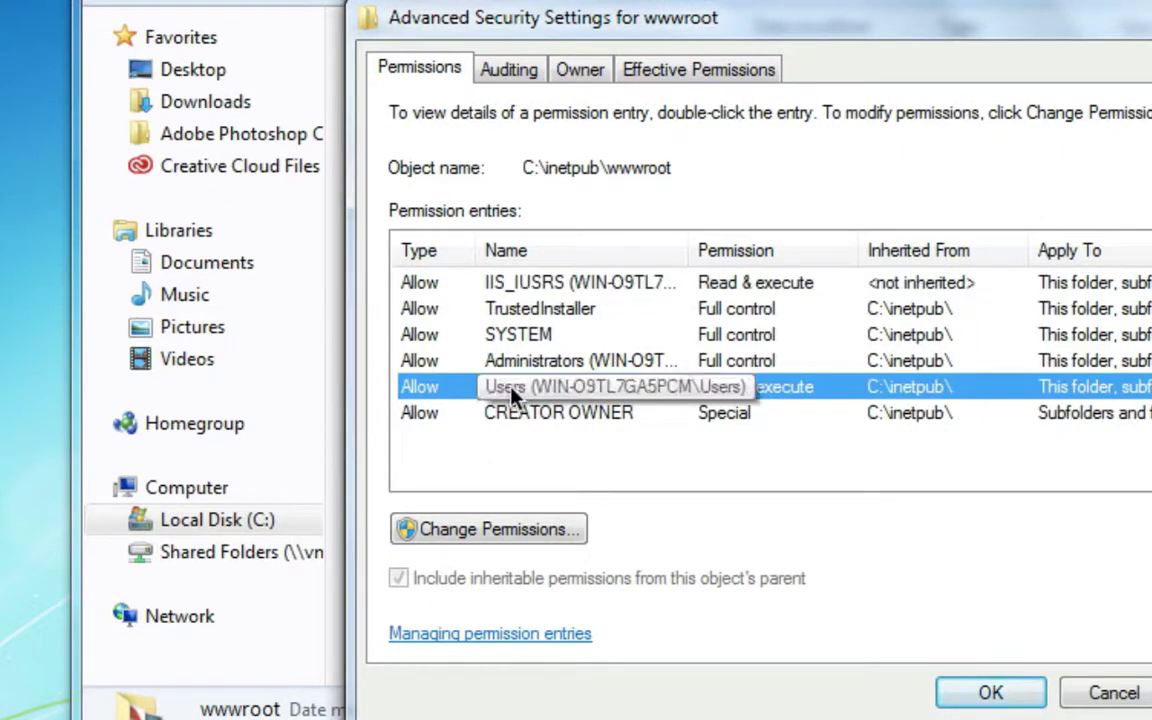
left_click(507, 536)
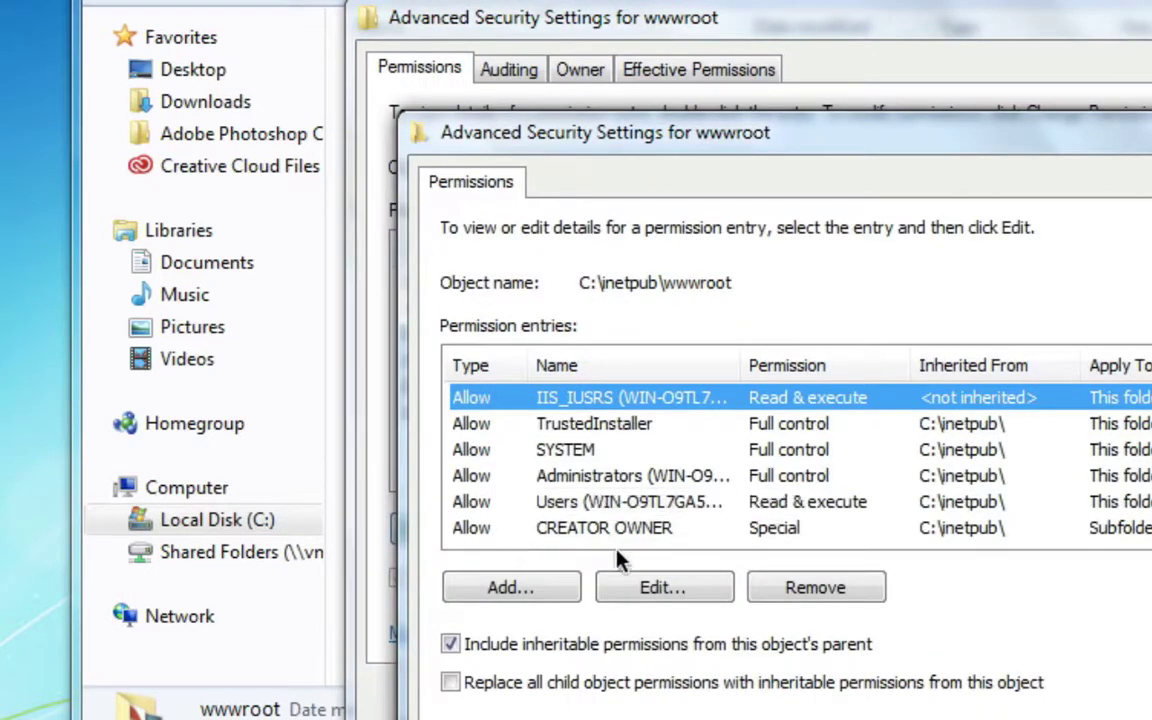
Step: Allow Full control for the Users entry of wwwroot and confirm all the security and properties dialogs
left_click(570, 504)
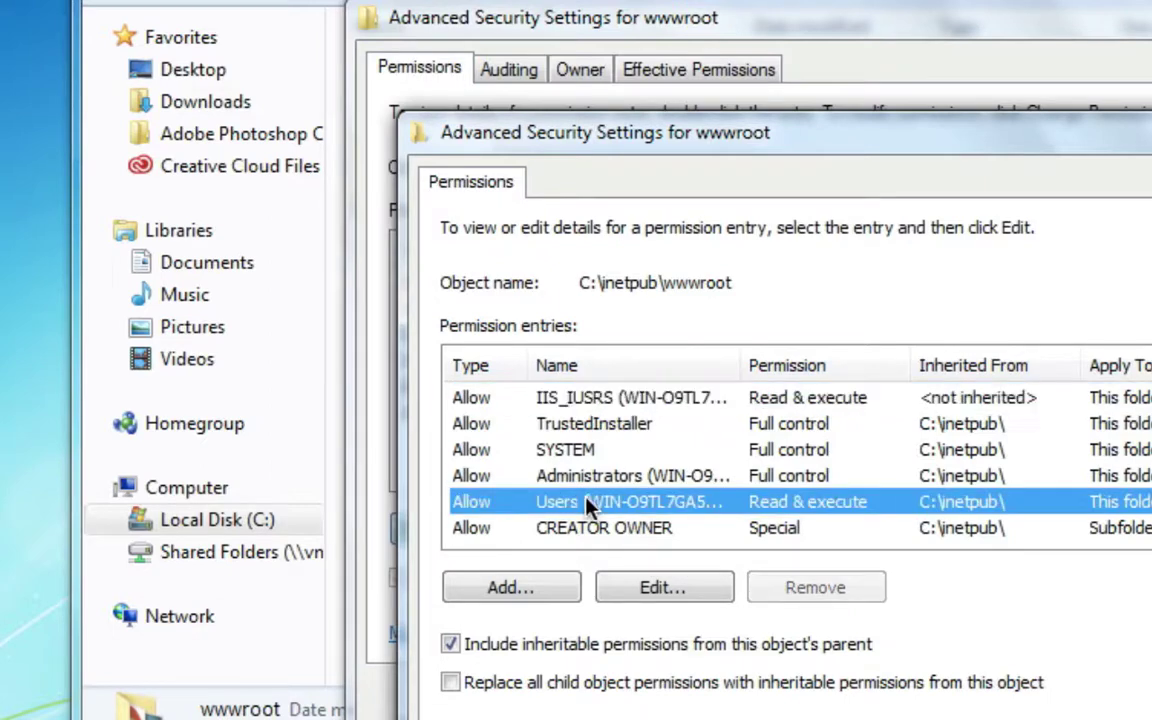
left_click(656, 586)
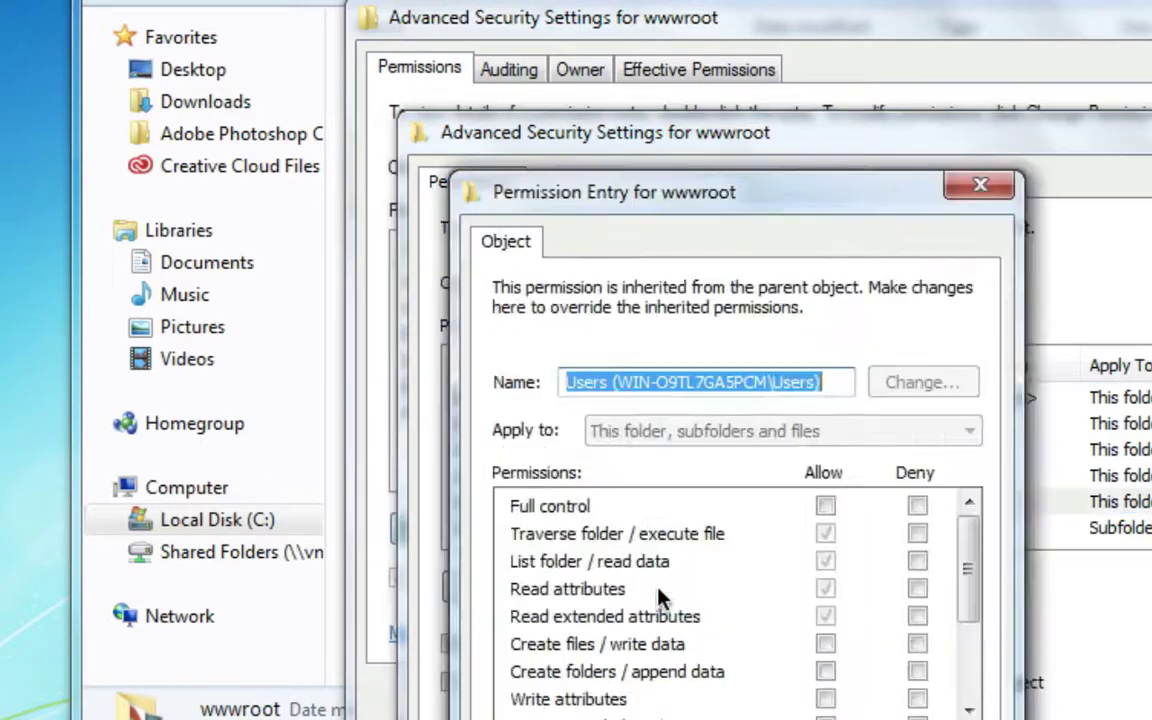
left_click_drag(967, 576, 969, 542)
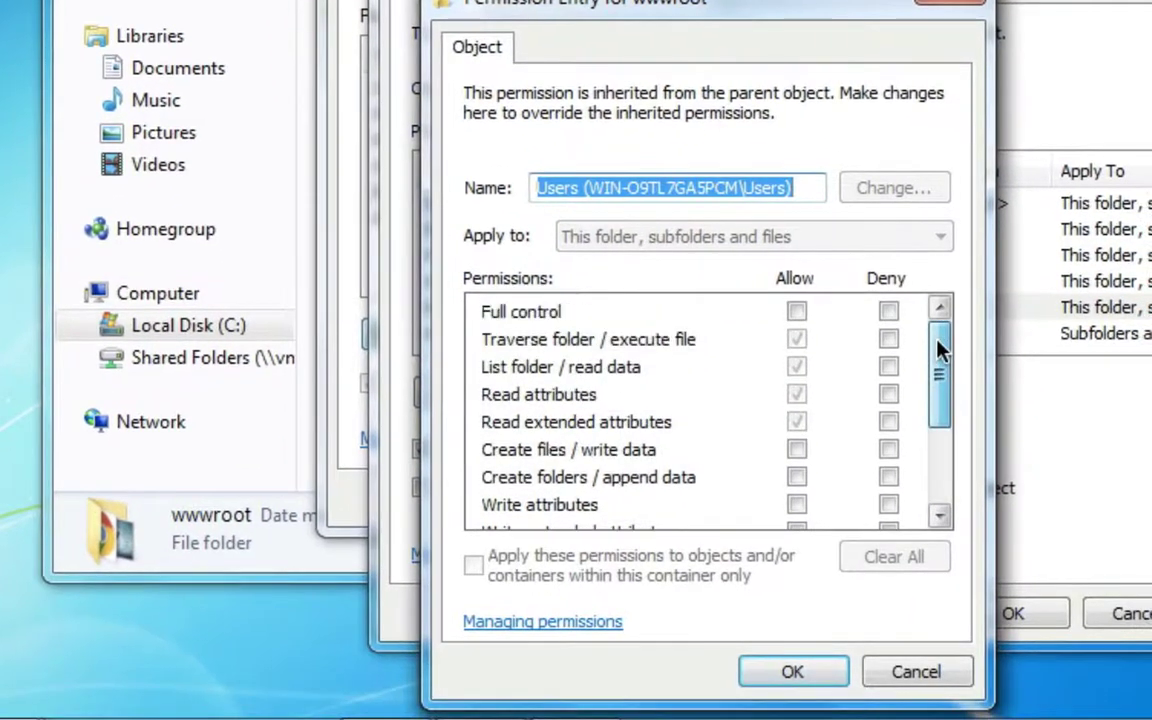
left_click(796, 312)
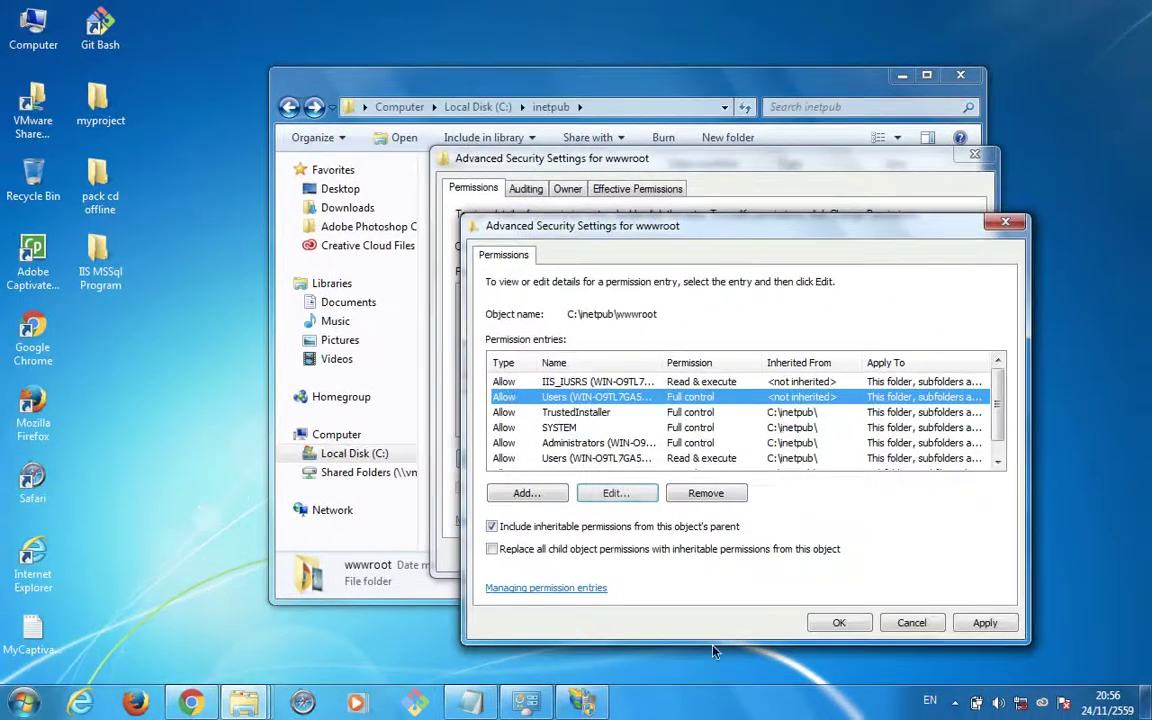
left_click(845, 622)
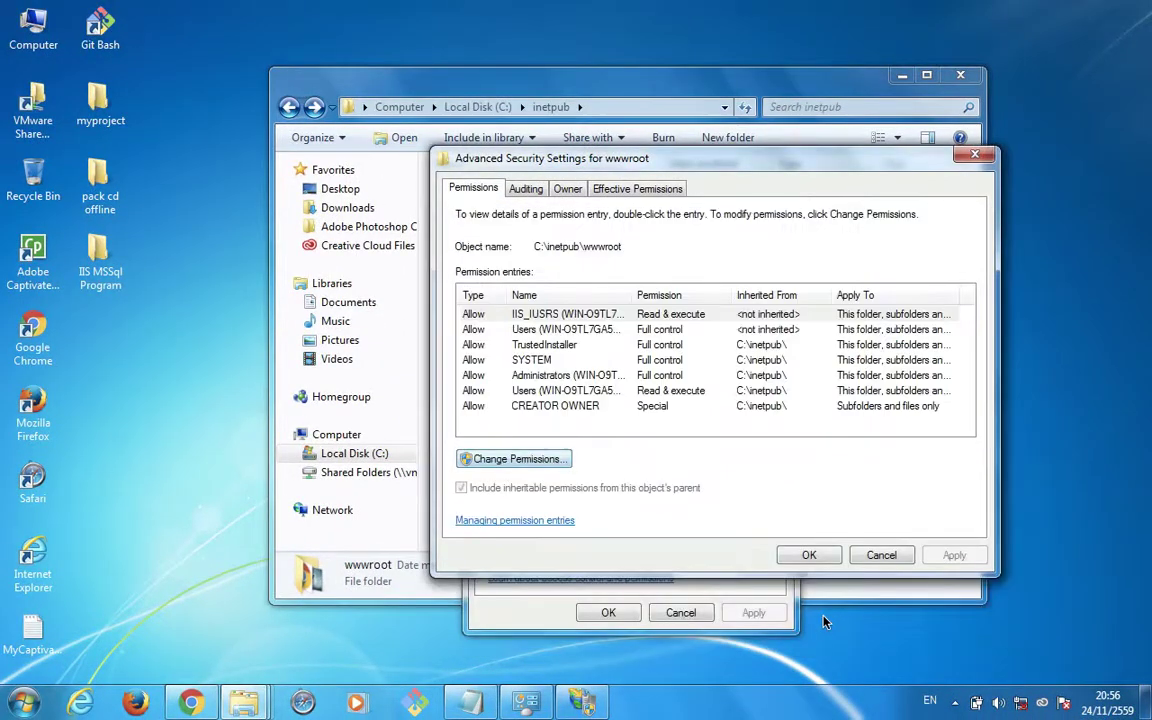
left_click(806, 550)
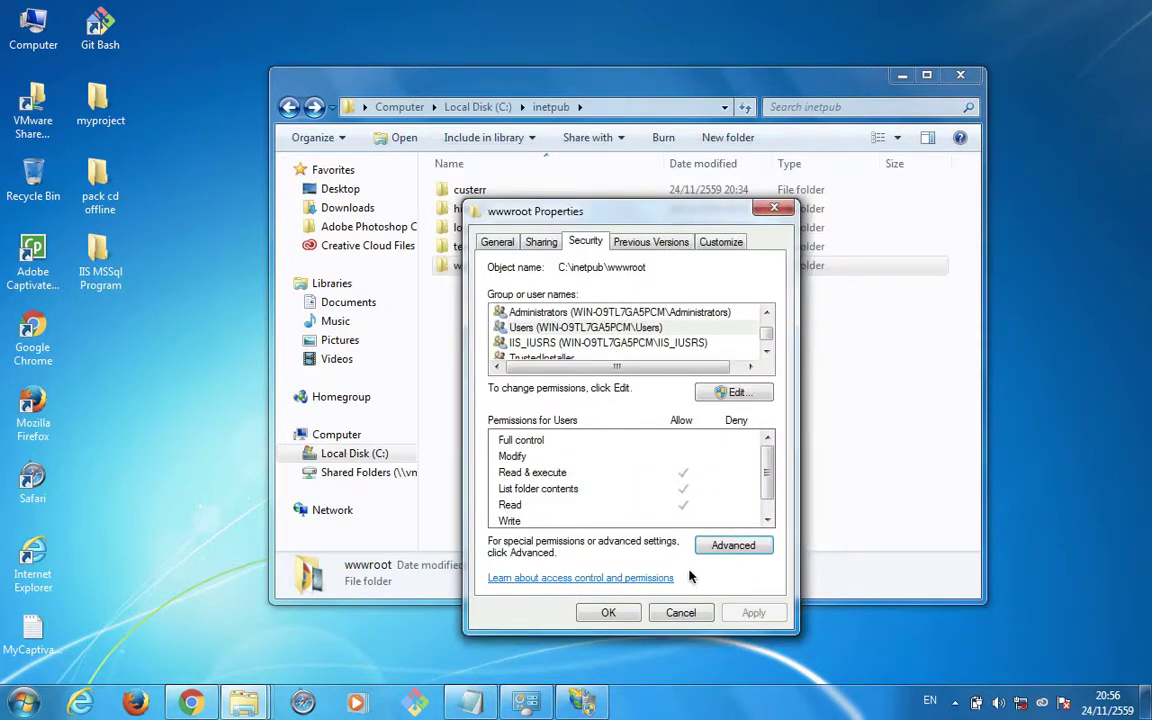
left_click(608, 612)
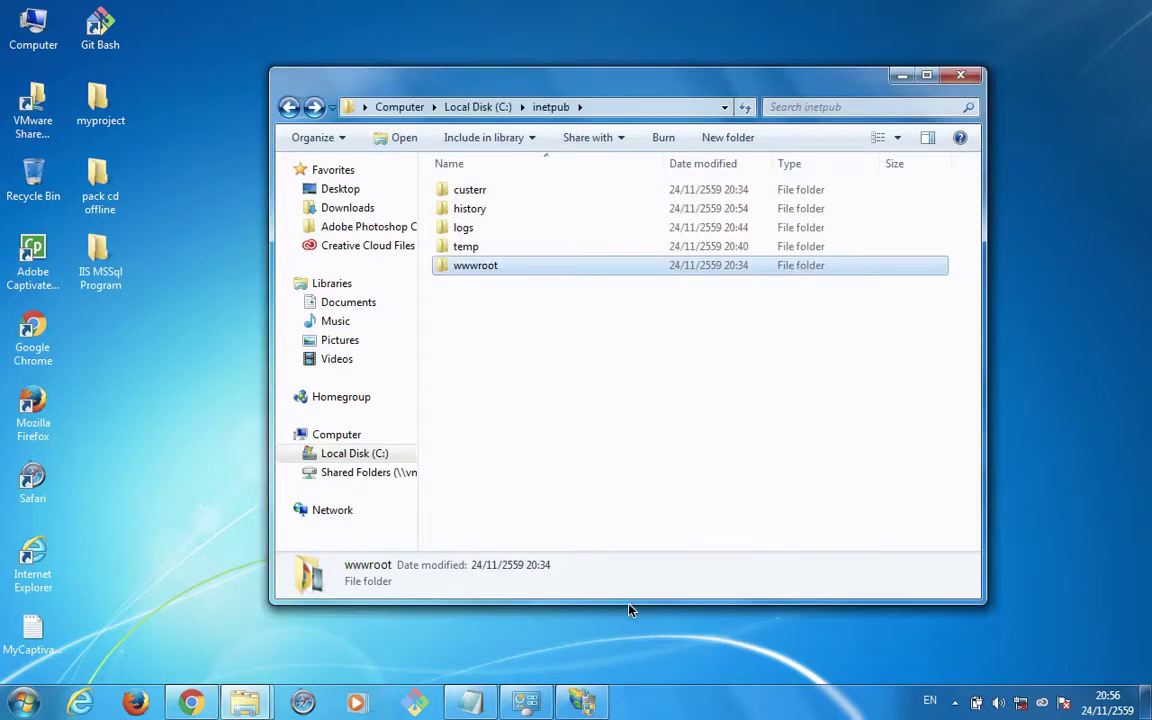
Step: Open the wwwroot folder and create a new text document in it
double_click(477, 266)
right_click(490, 267)
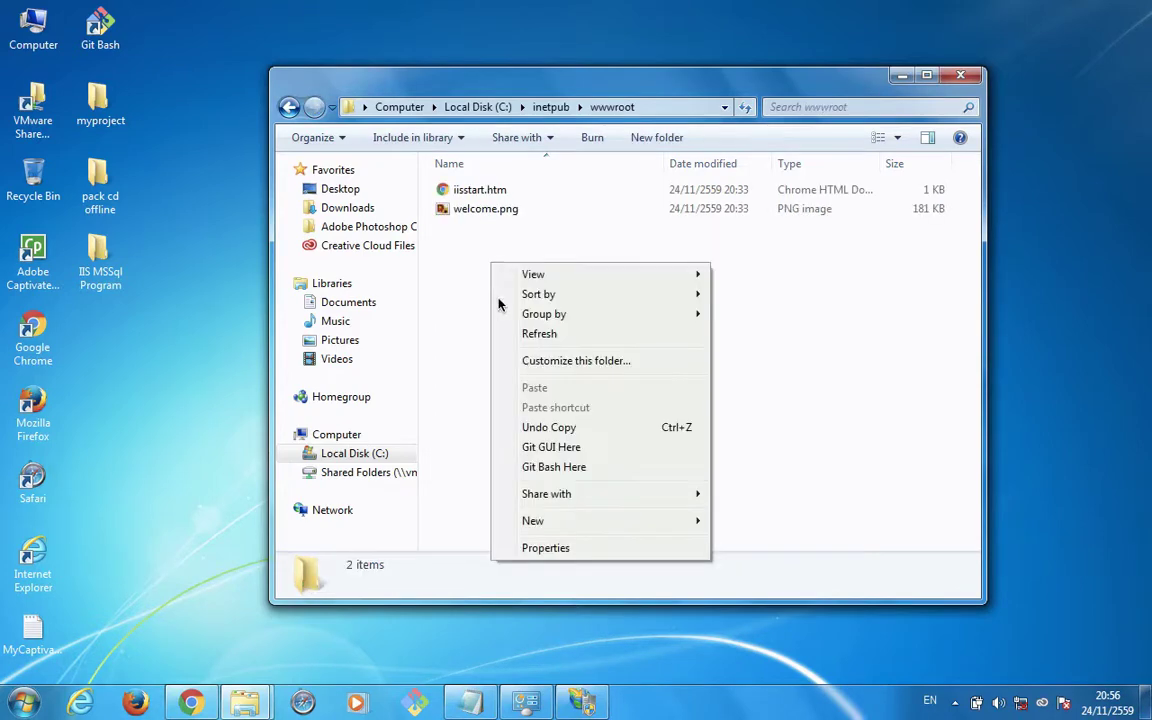
mouse_move(592, 522)
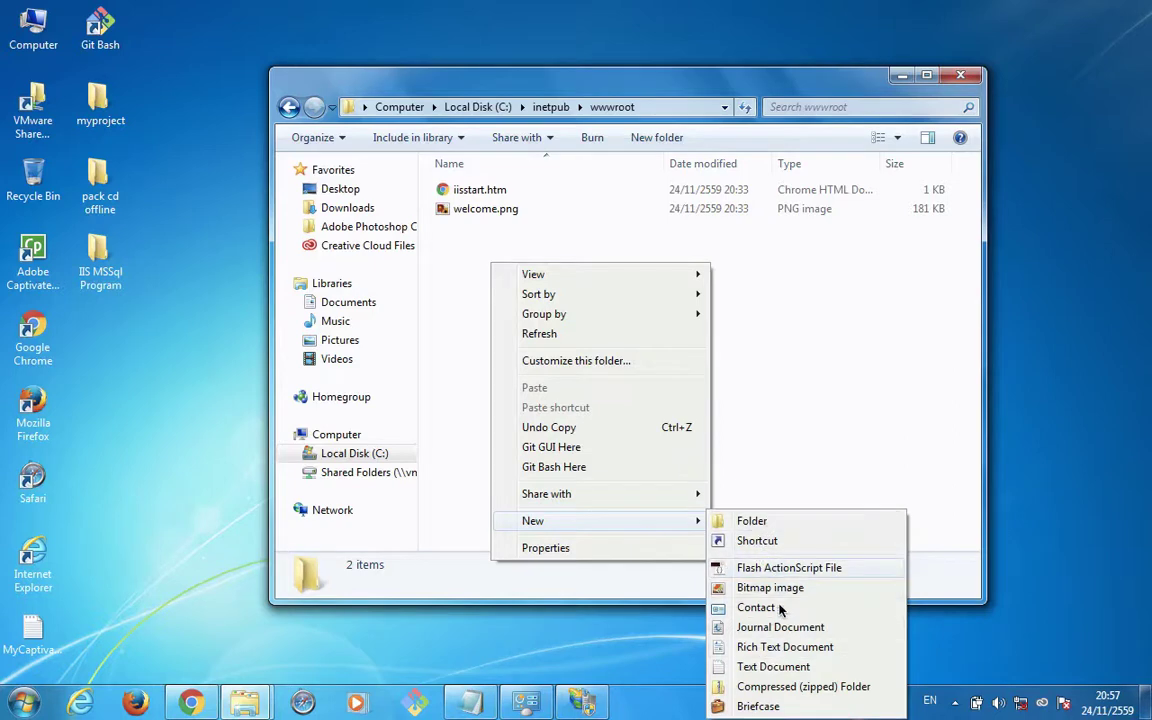
left_click(764, 669)
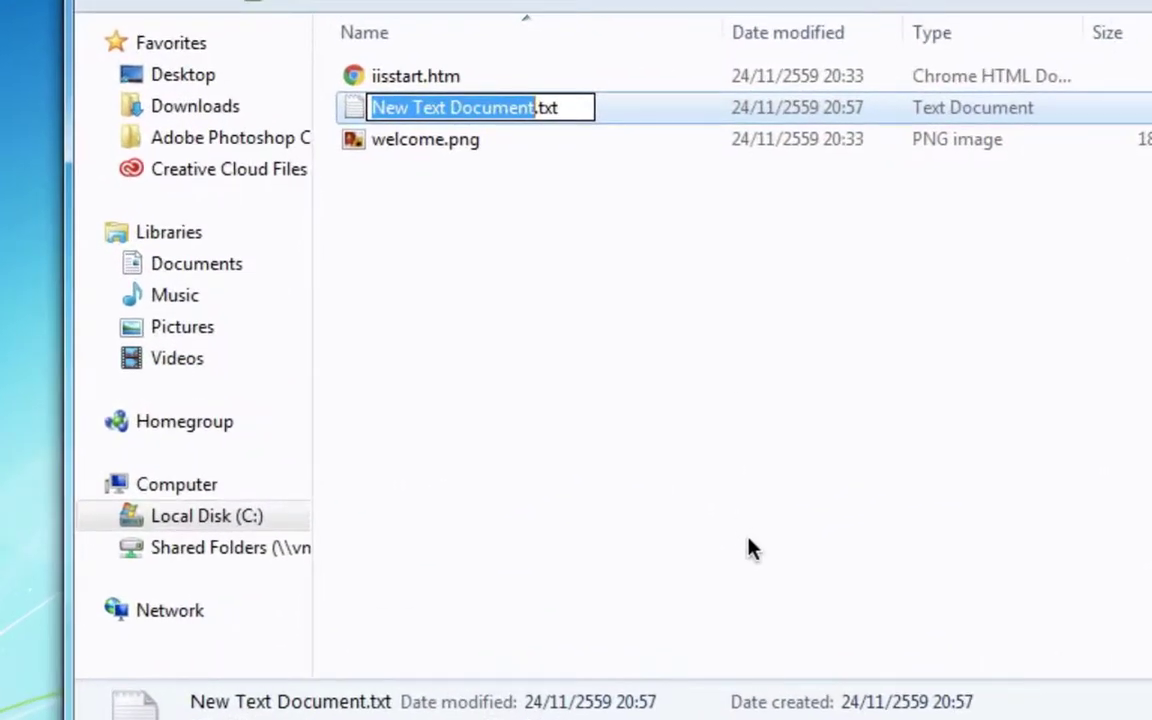
Step: Name the new text document phpinfo.php, replacing the txt extension and accepting the extension change
type("phpinf")
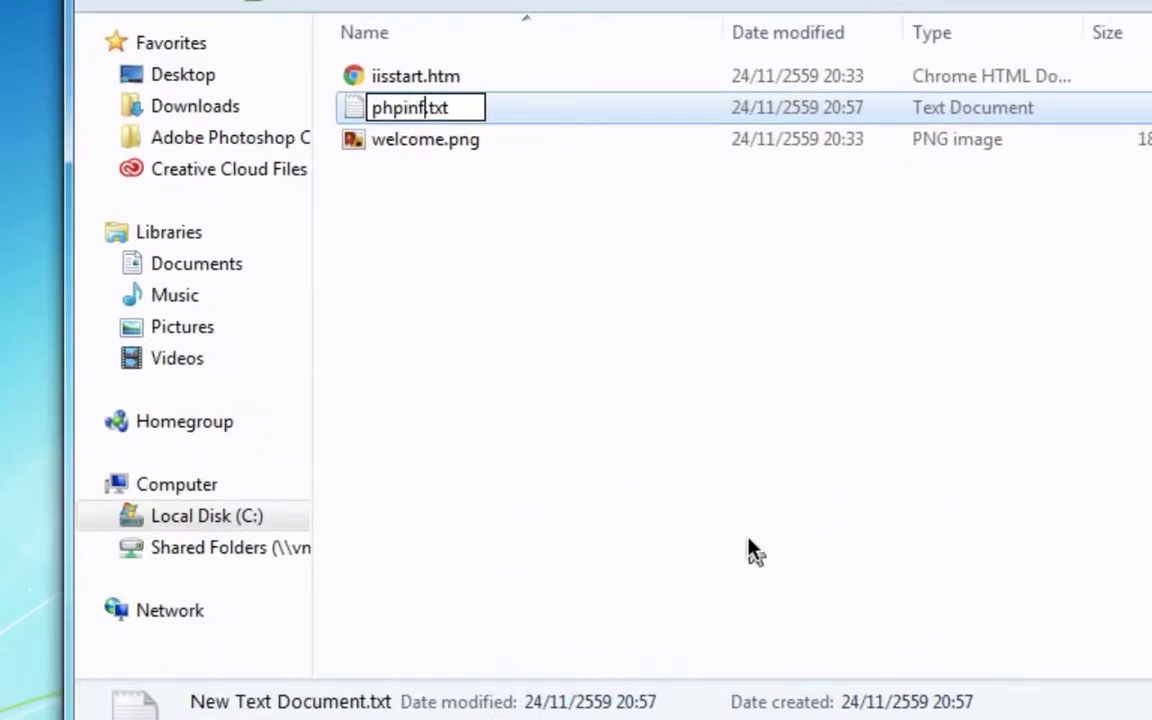
type("o")
key("Right")
key("shift+Right")
key("shift+Right")
key("shift+Right")
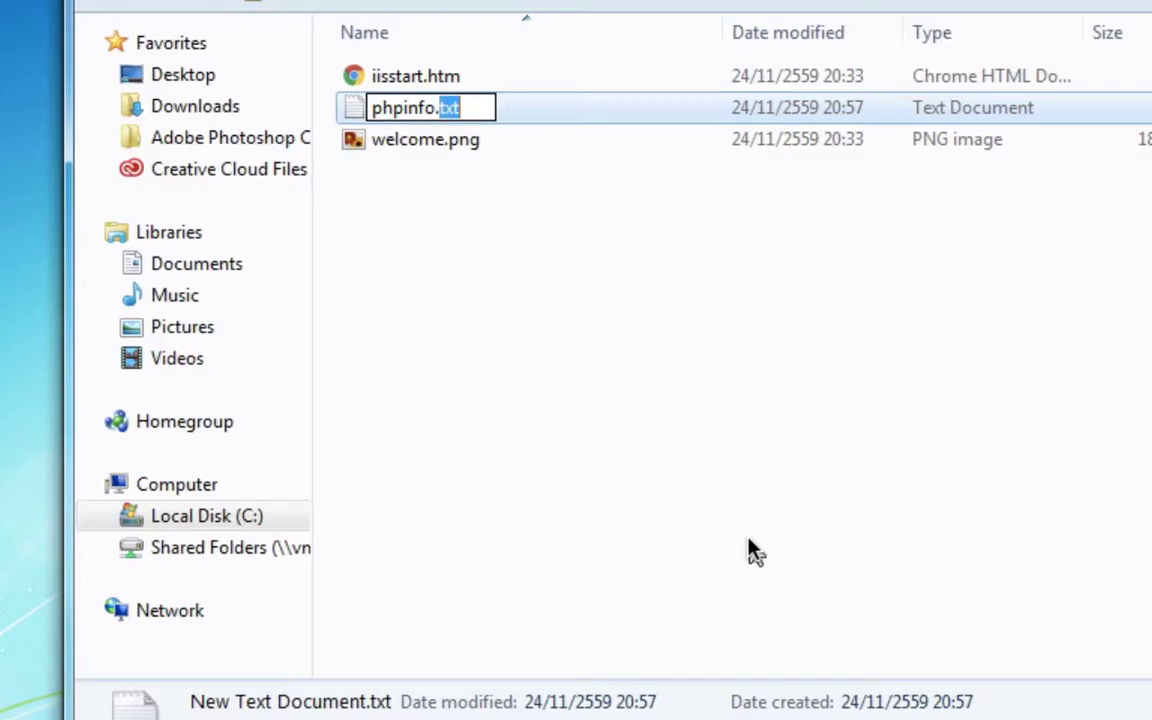
type("php")
key("Return")
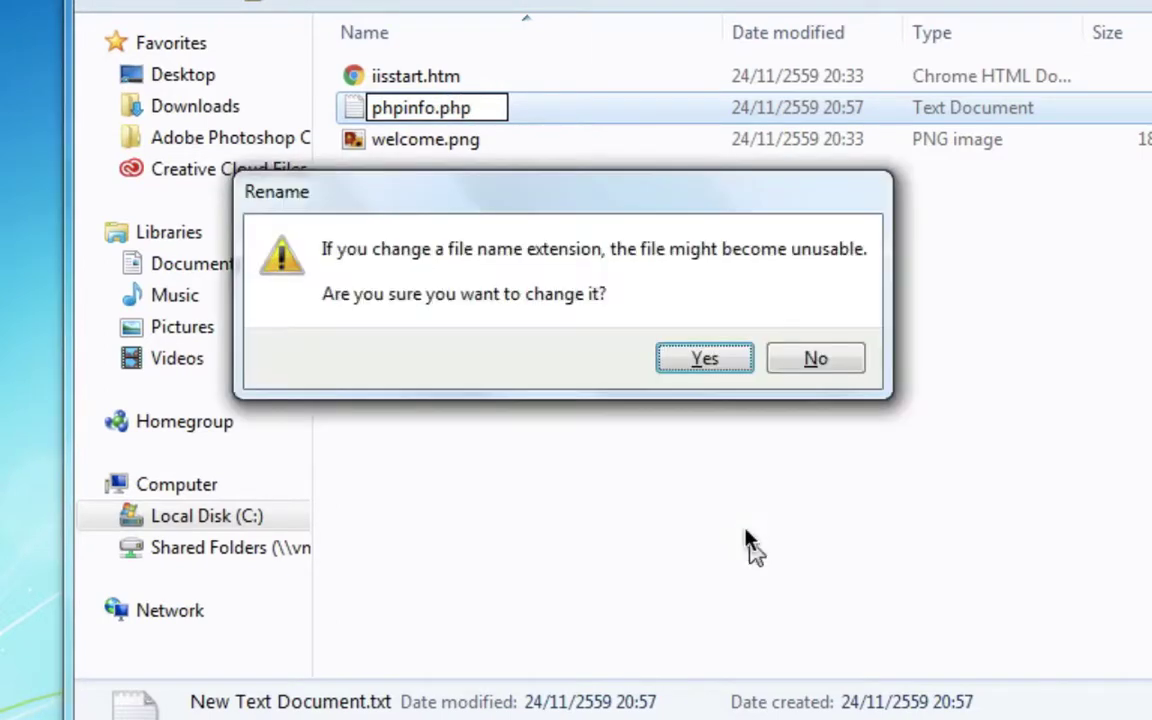
left_click(705, 360)
right_click(433, 114)
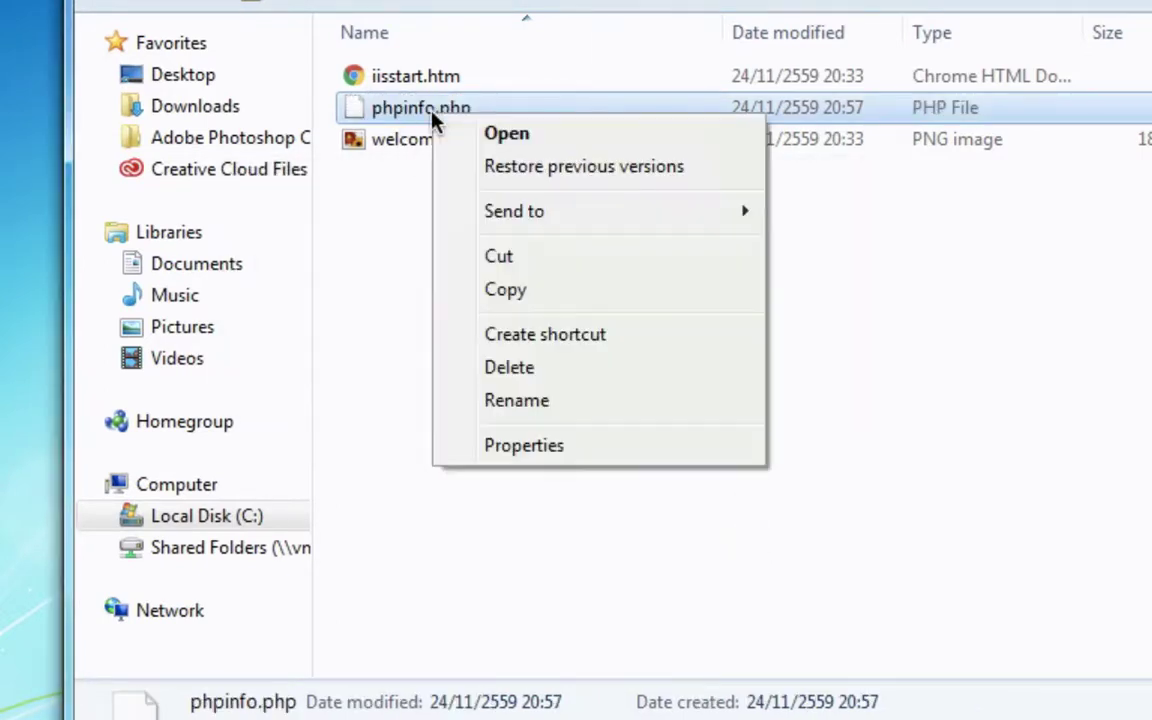
left_click(378, 222)
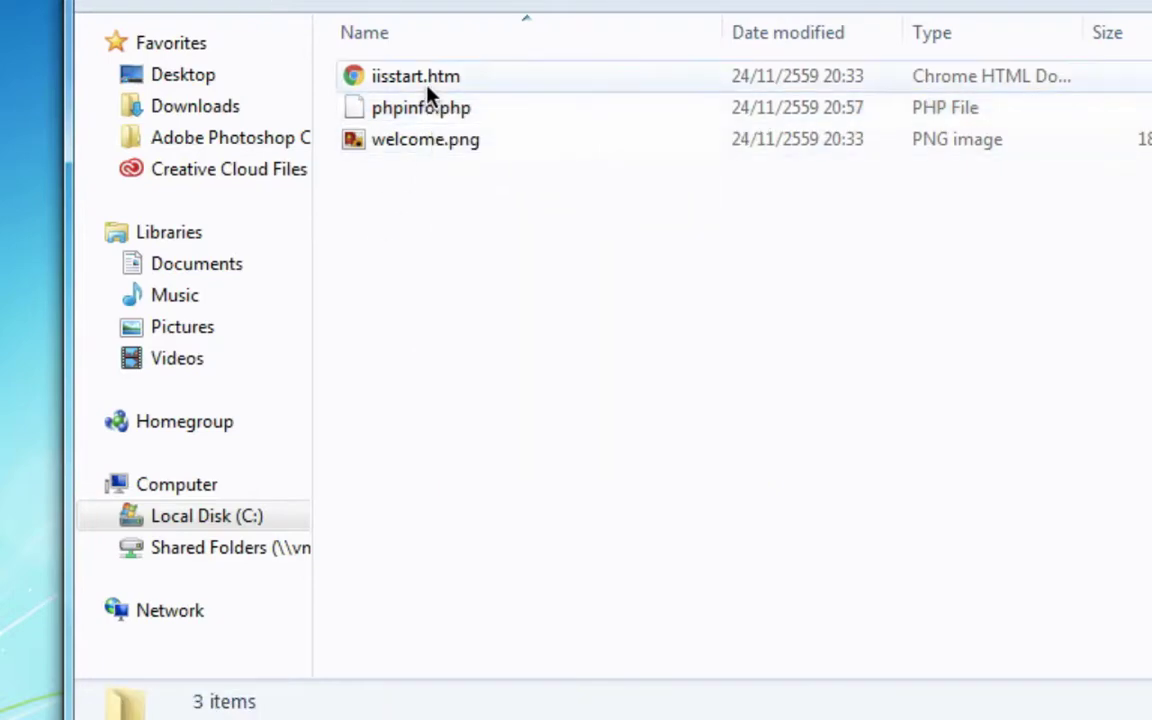
right_click(449, 108)
mouse_move(640, 212)
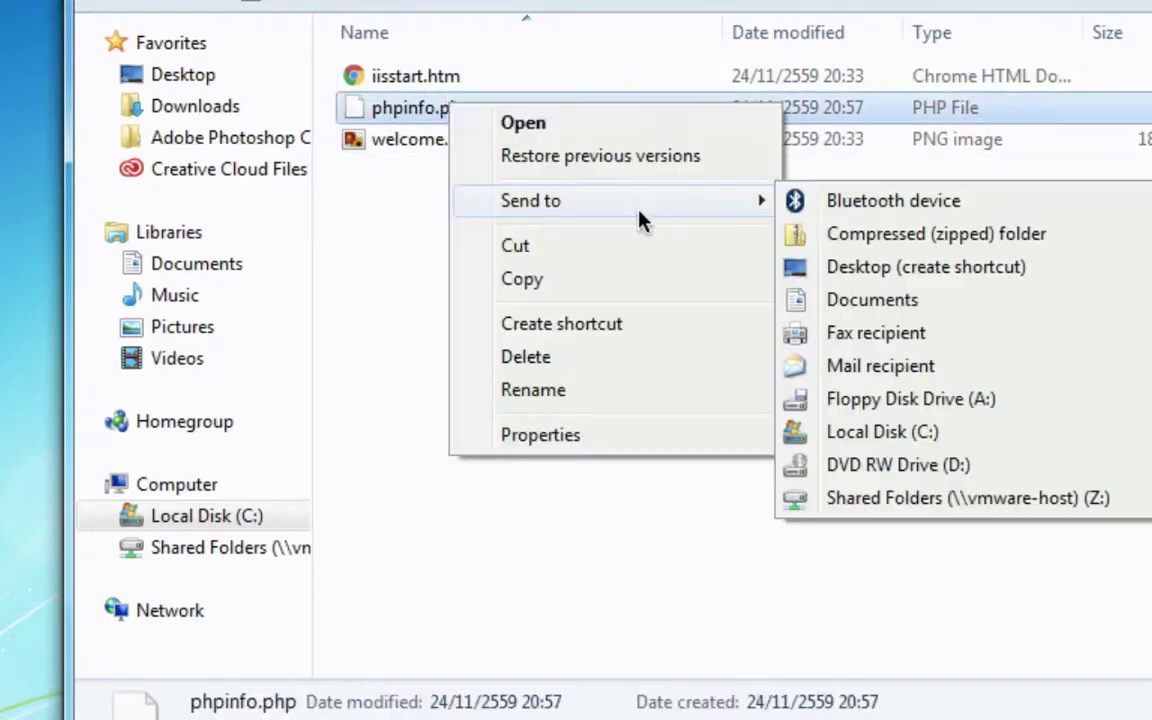
left_click(399, 237)
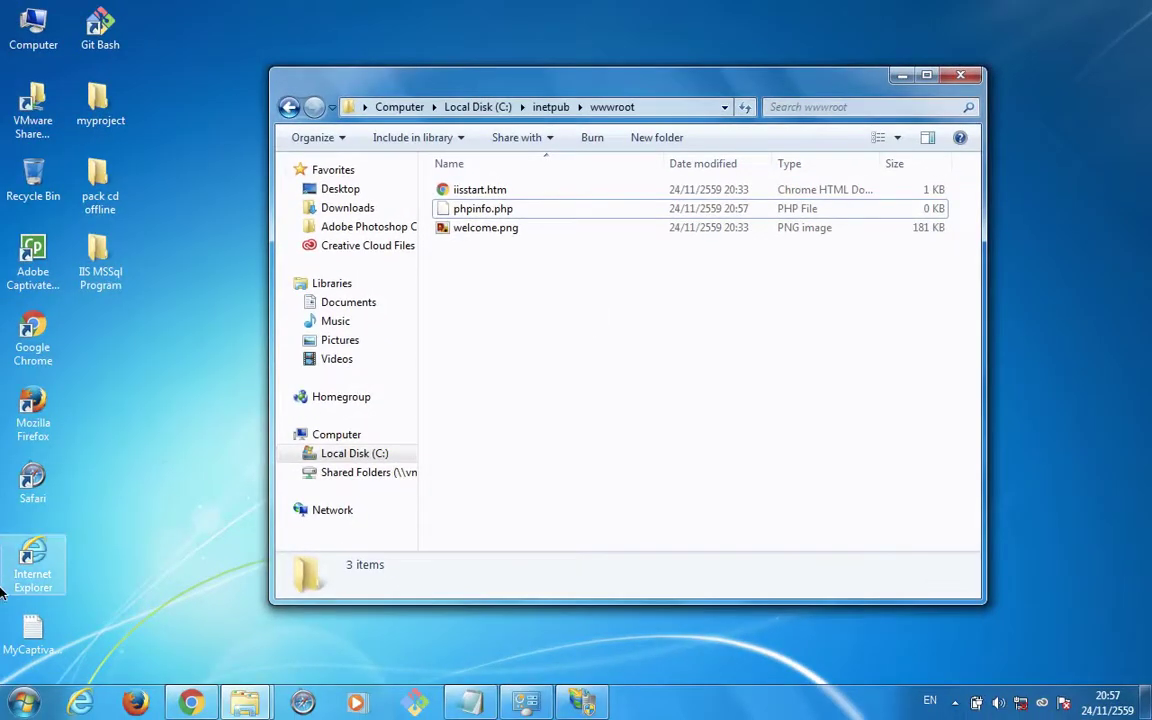
Step: Start Notepad and arrange it side by side with the wwwroot folder window, each filling half the screen
left_click(22, 703)
type("notepad")
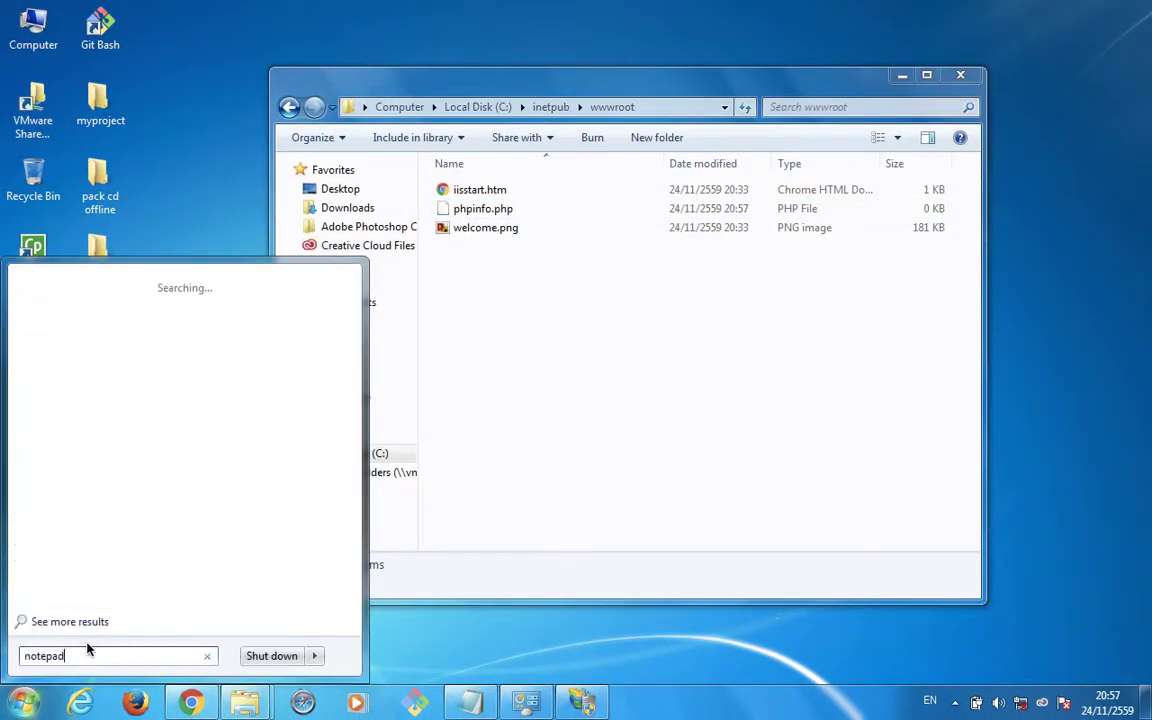
key("Return")
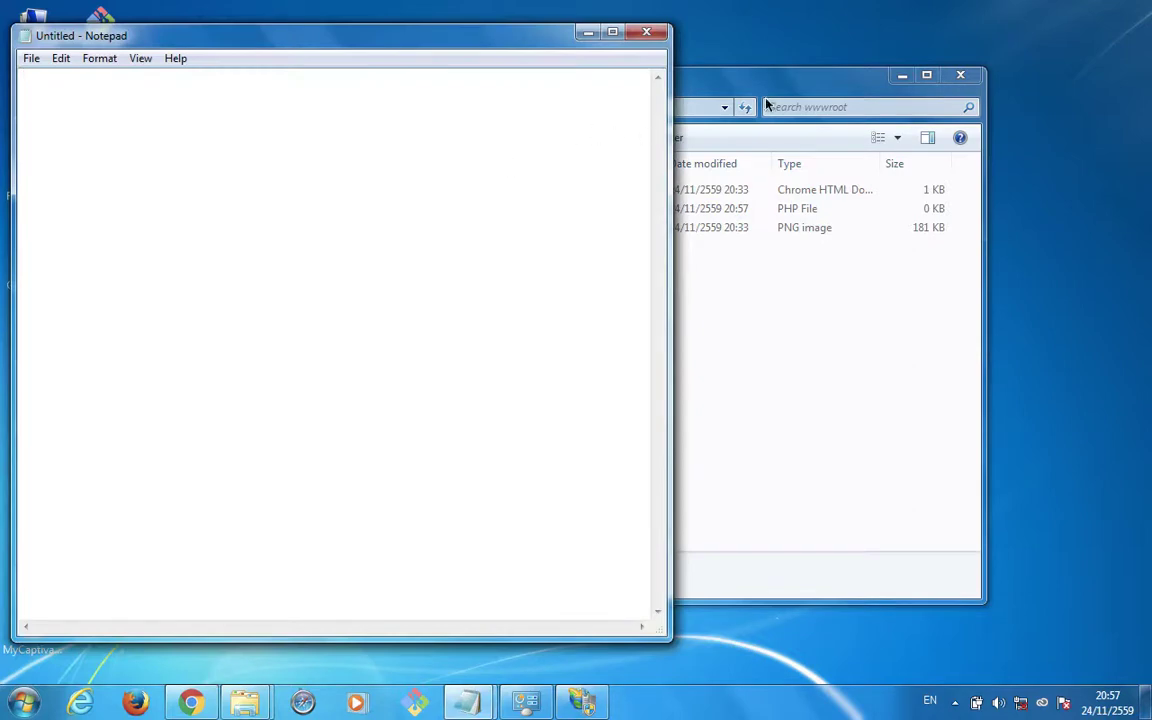
left_click_drag(711, 77, 1150, 128)
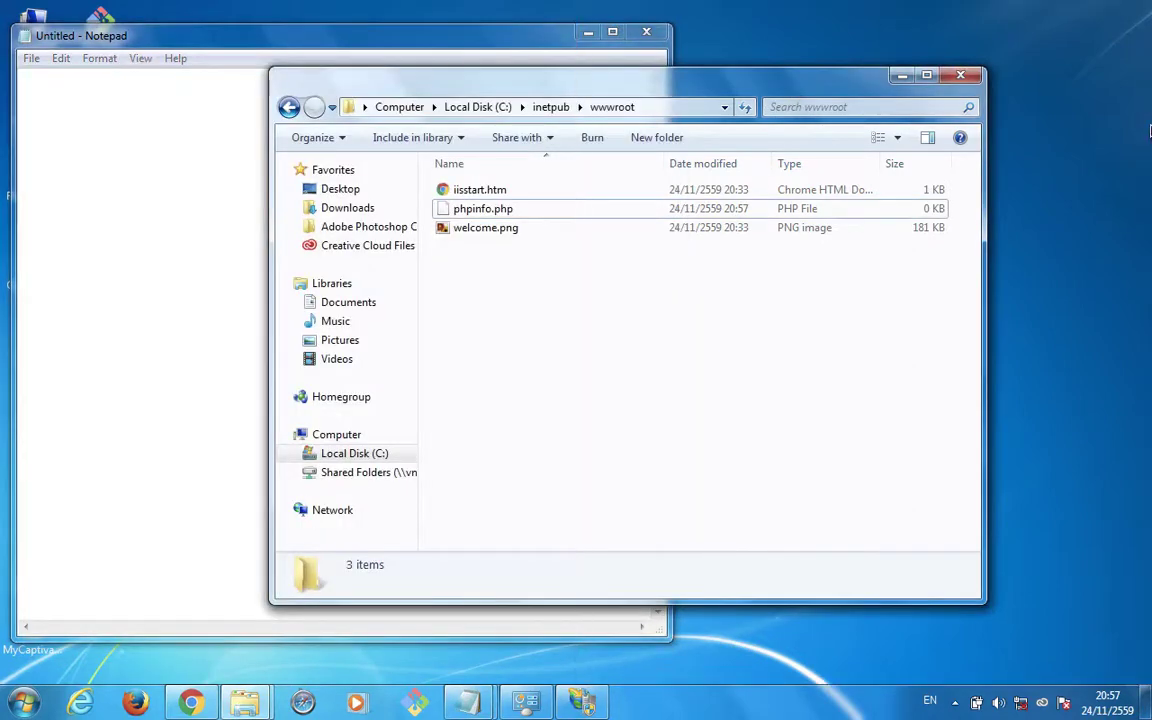
left_click_drag(370, 36, 3, 95)
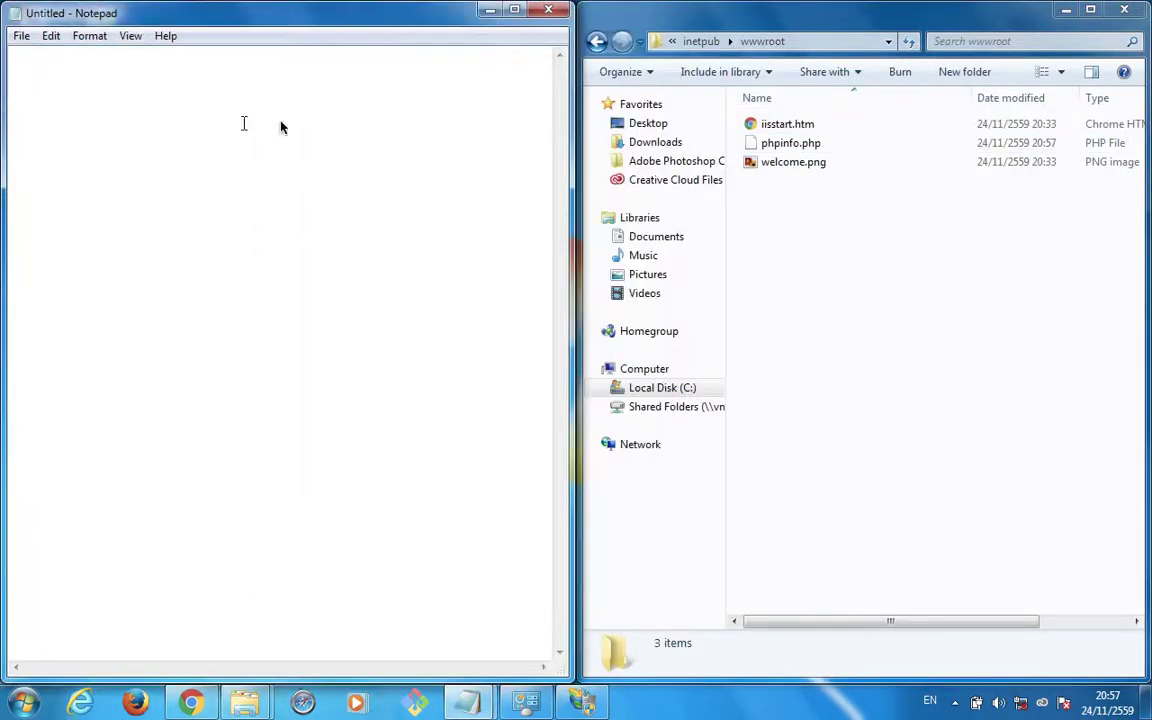
Step: Open phpinfo.php in Notepad and enter the opening <?php and closing ?> tags on separate lines
left_click(752, 146)
left_click_drag(752, 146, 311, 206)
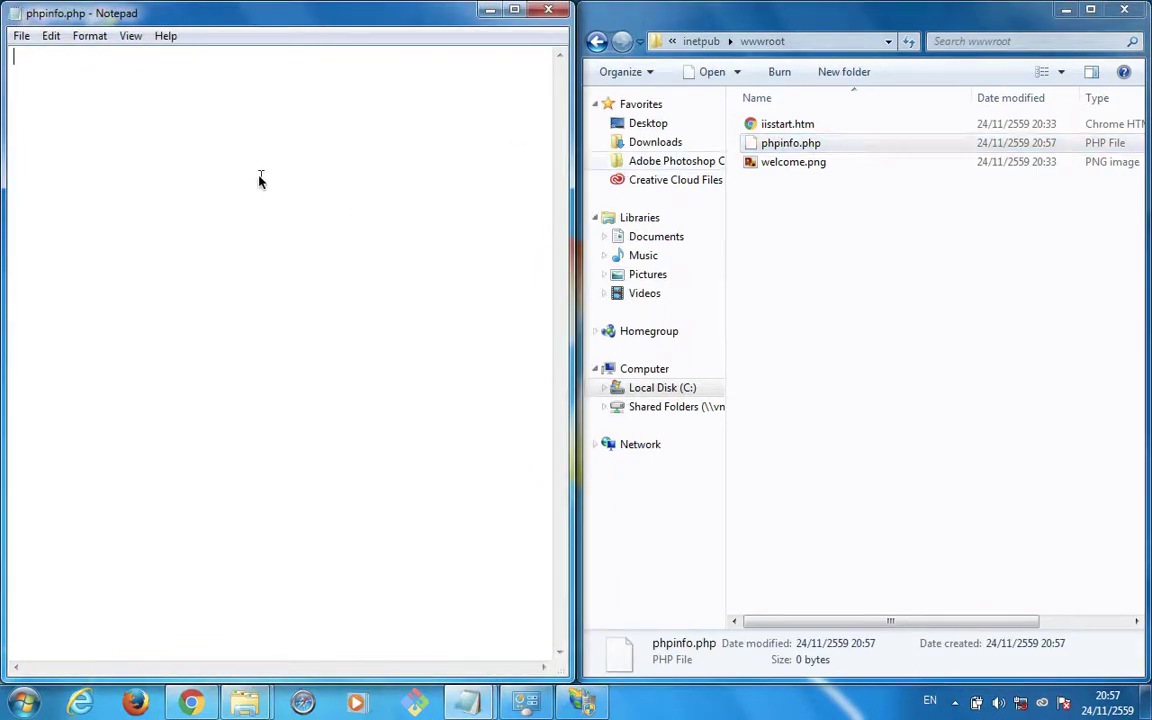
type("<?php")
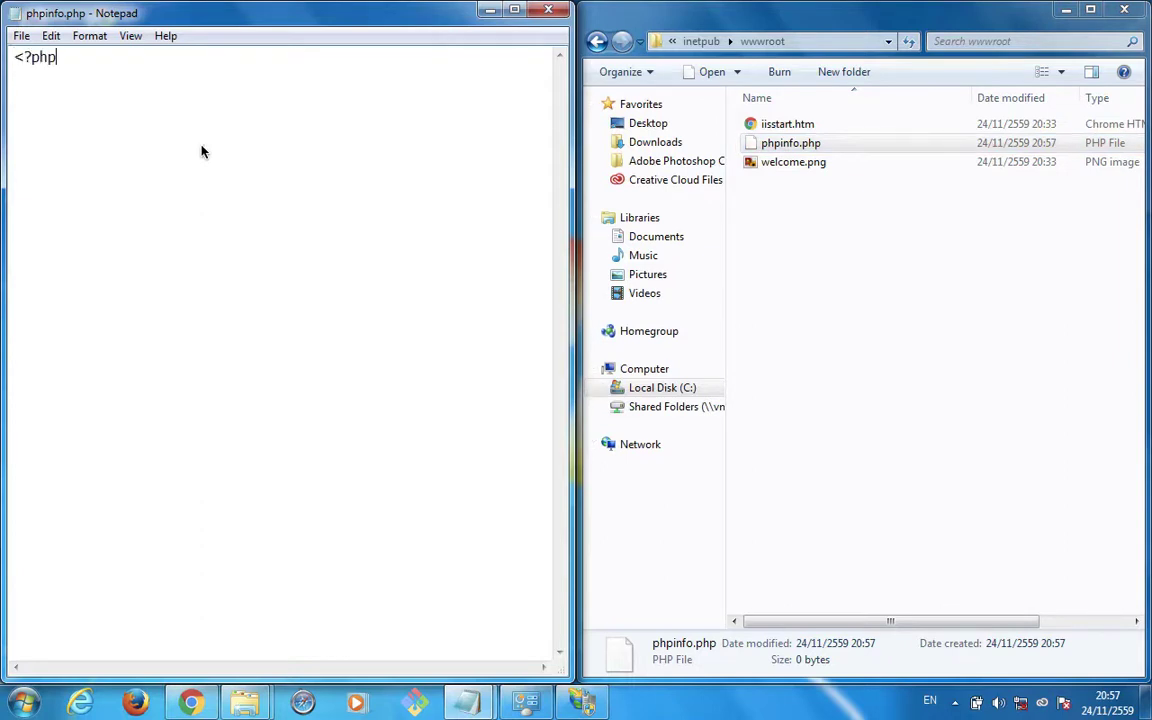
key("Return")
key("Return")
type(">")
key("BackSpace")
type("?>")
Step: Add an indented phpinfo(); call between the PHP tags and save the file
left_click(55, 87)
key("Delete")
key("Tab")
type("phpinfo();")
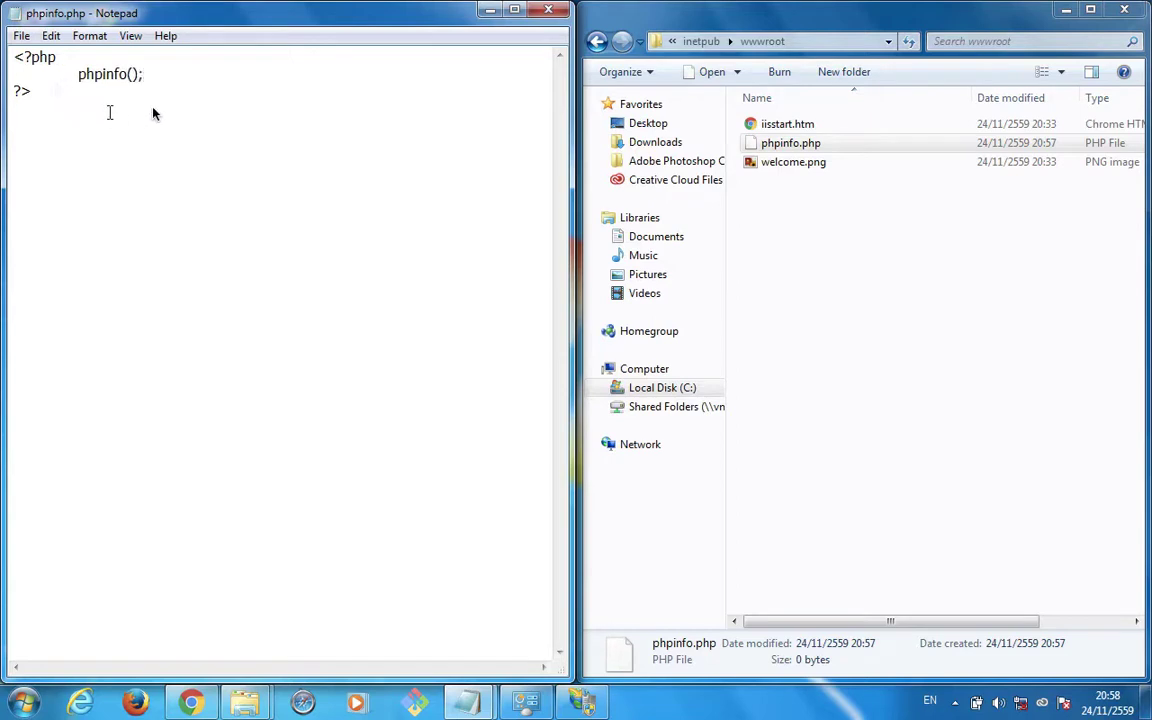
left_click(21, 36)
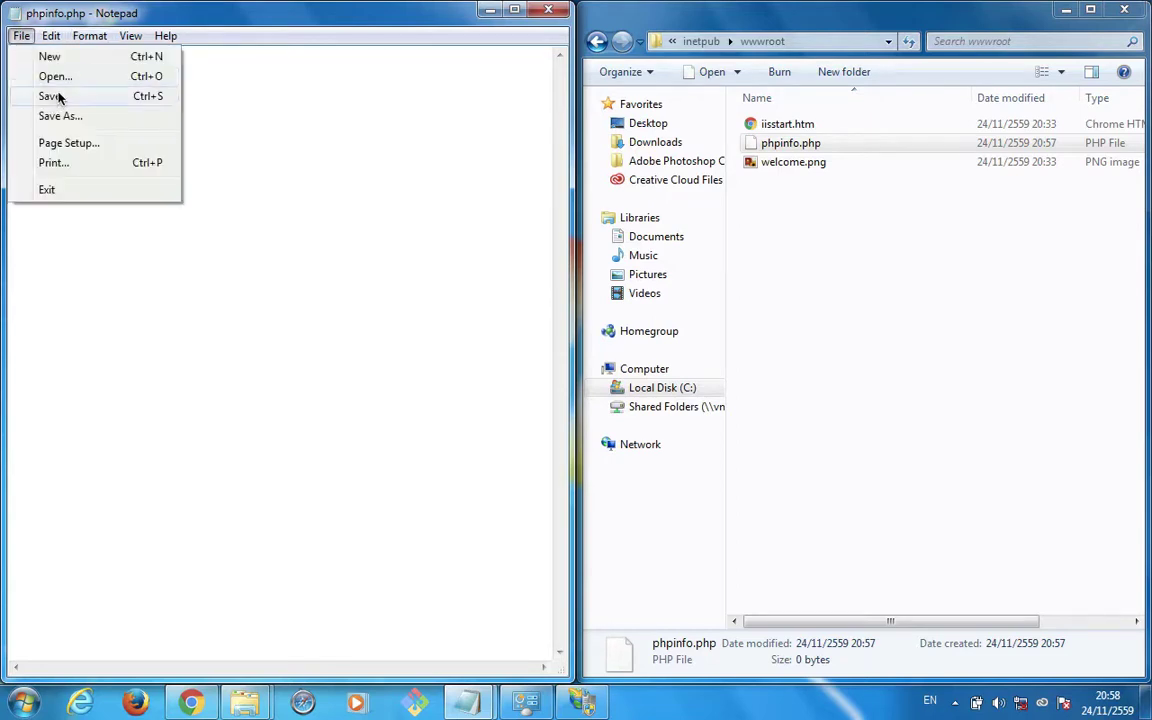
left_click(50, 96)
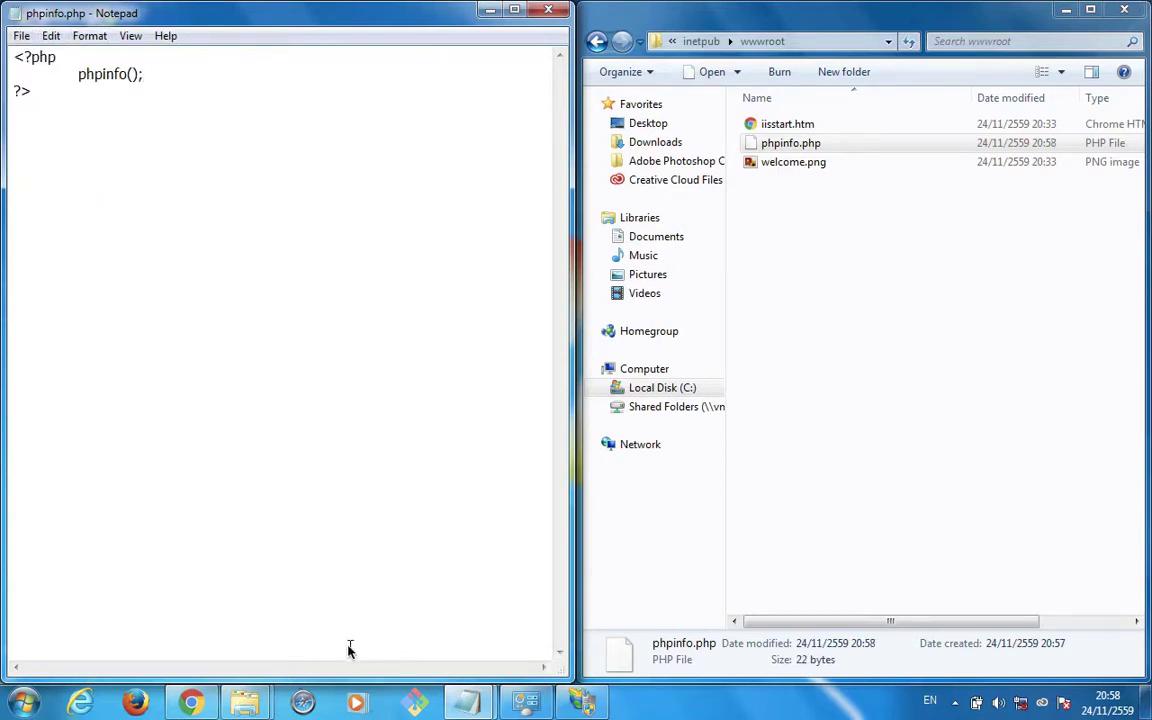
Step: Switch to Chrome and load localhost/phpinfo.php to test the PHP installation
left_click(191, 702)
left_click(183, 44)
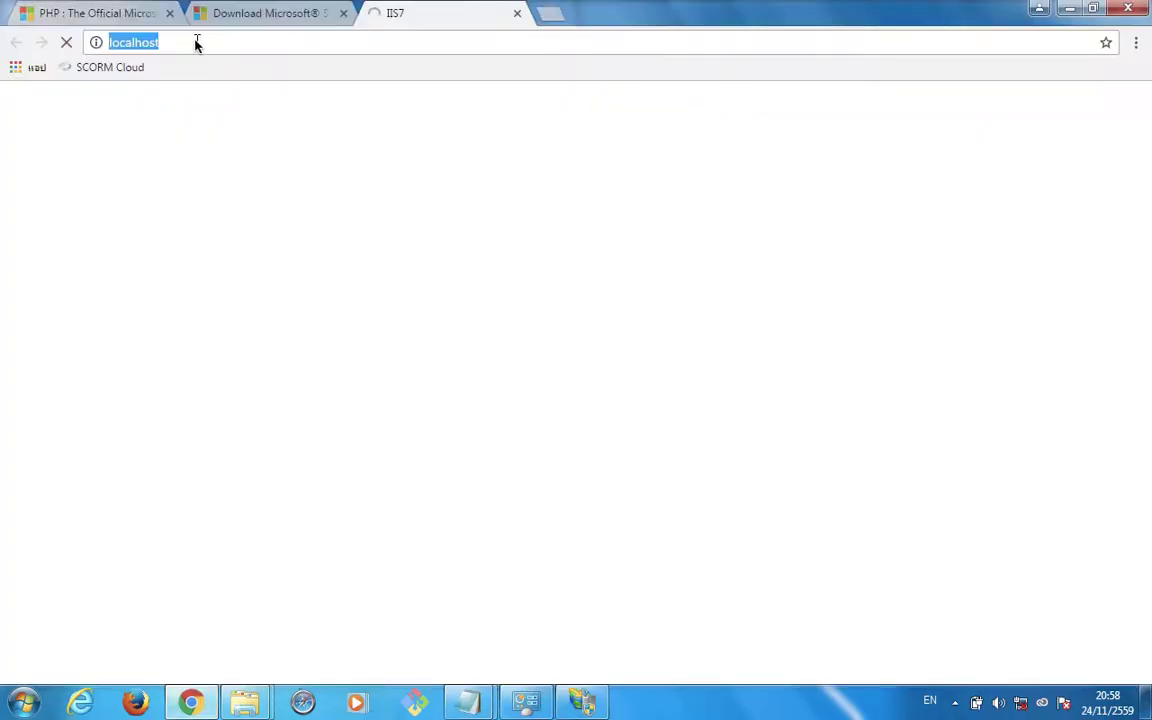
left_click(195, 43)
type("/")
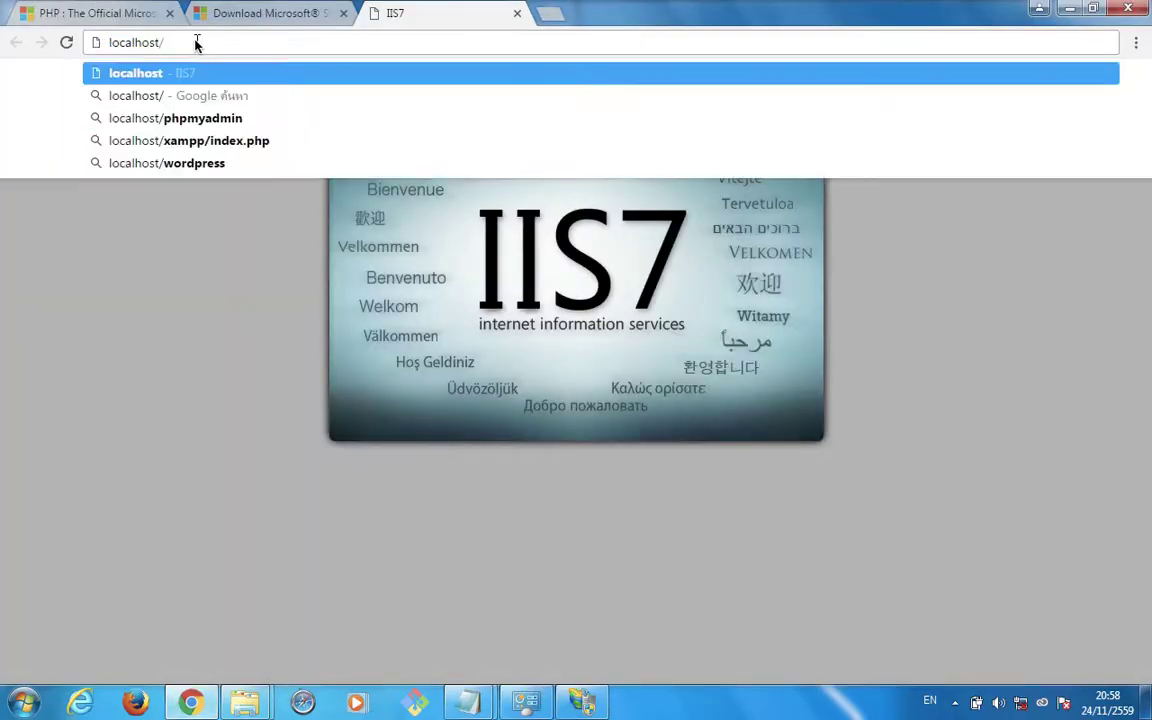
type("phpinfo.php")
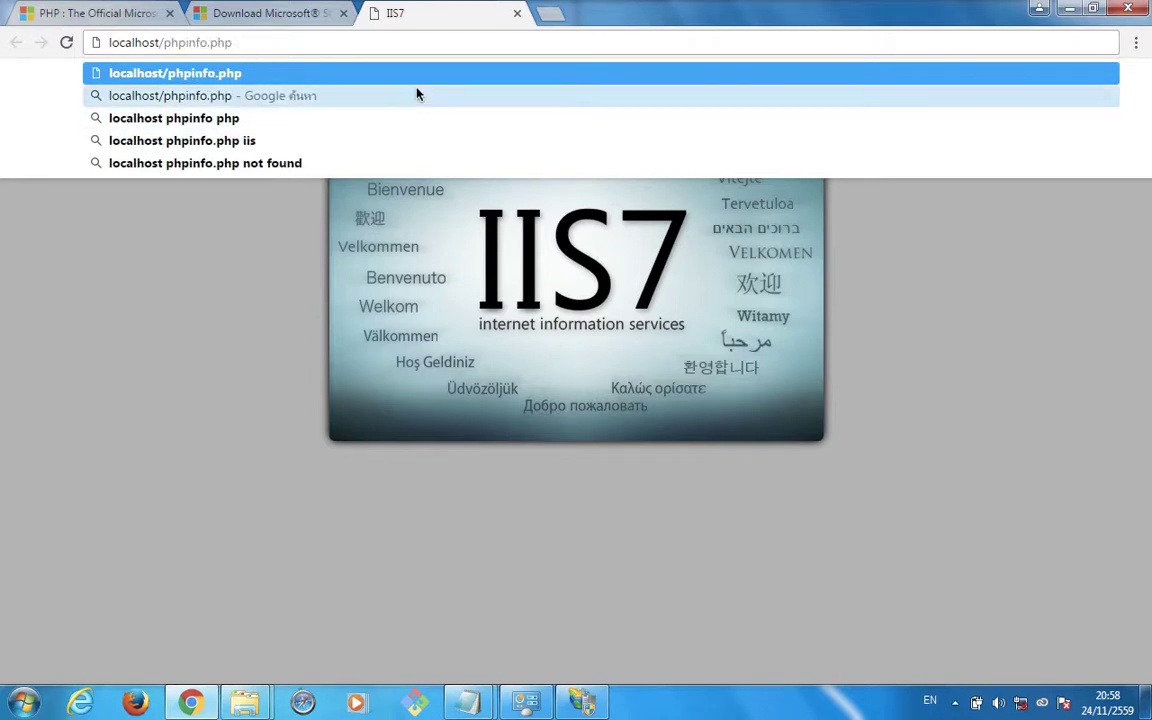
key("Return")
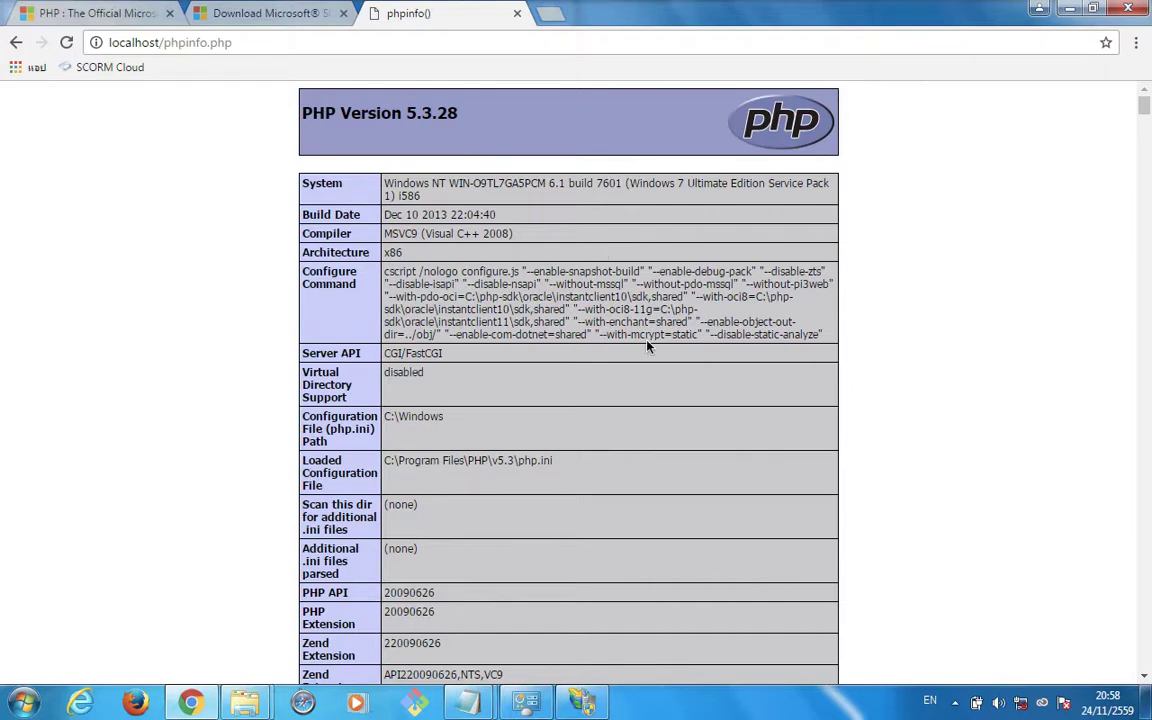
Step: Switch to IIS Manager and open the Products list of the server's Web Platform Installer
scroll(647, 345, "down", 1)
scroll(647, 345, "up", 1)
left_click(583, 703)
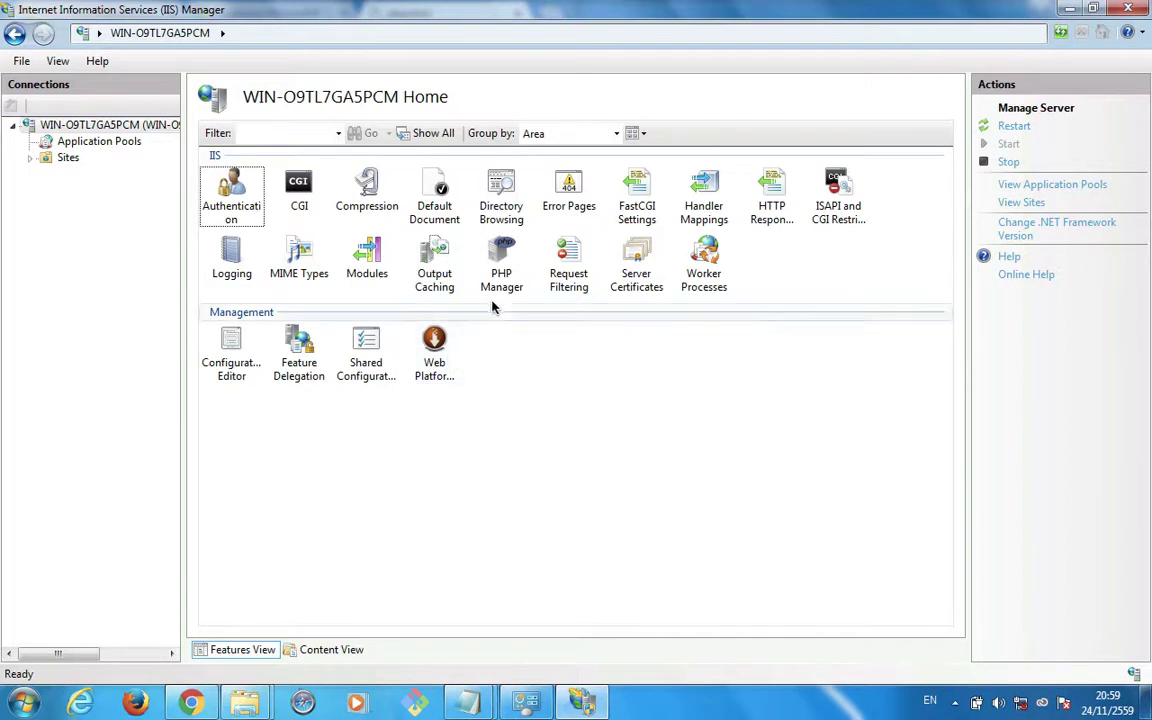
double_click(435, 347)
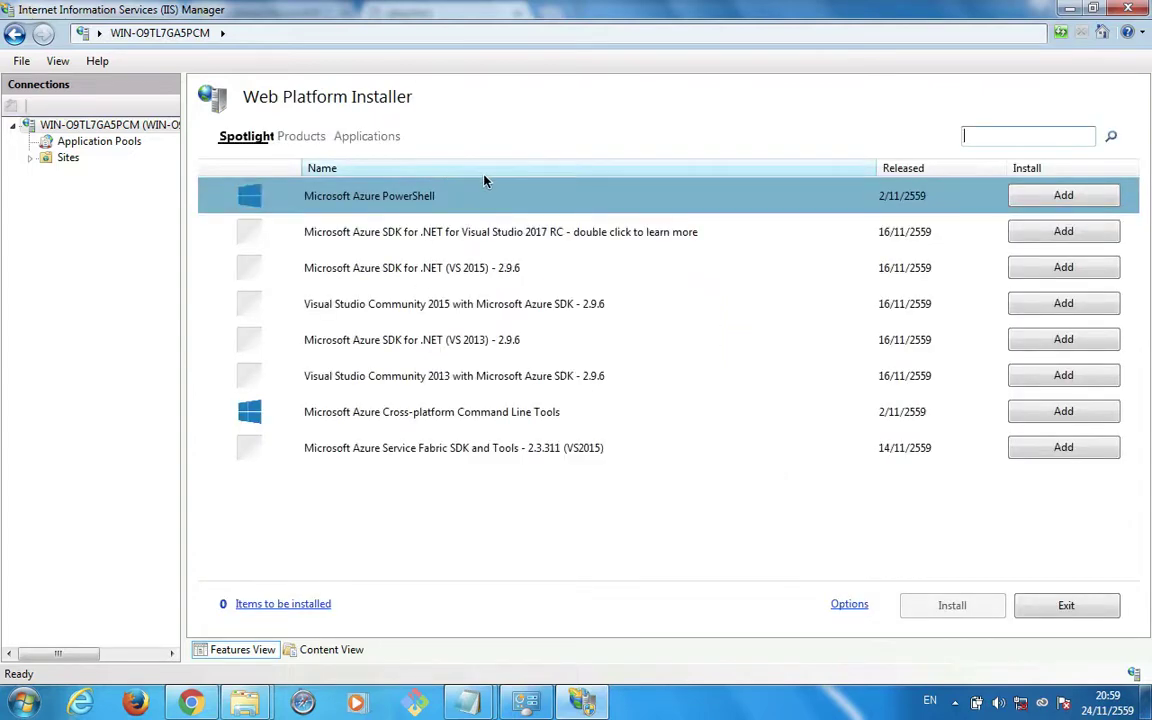
left_click(298, 139)
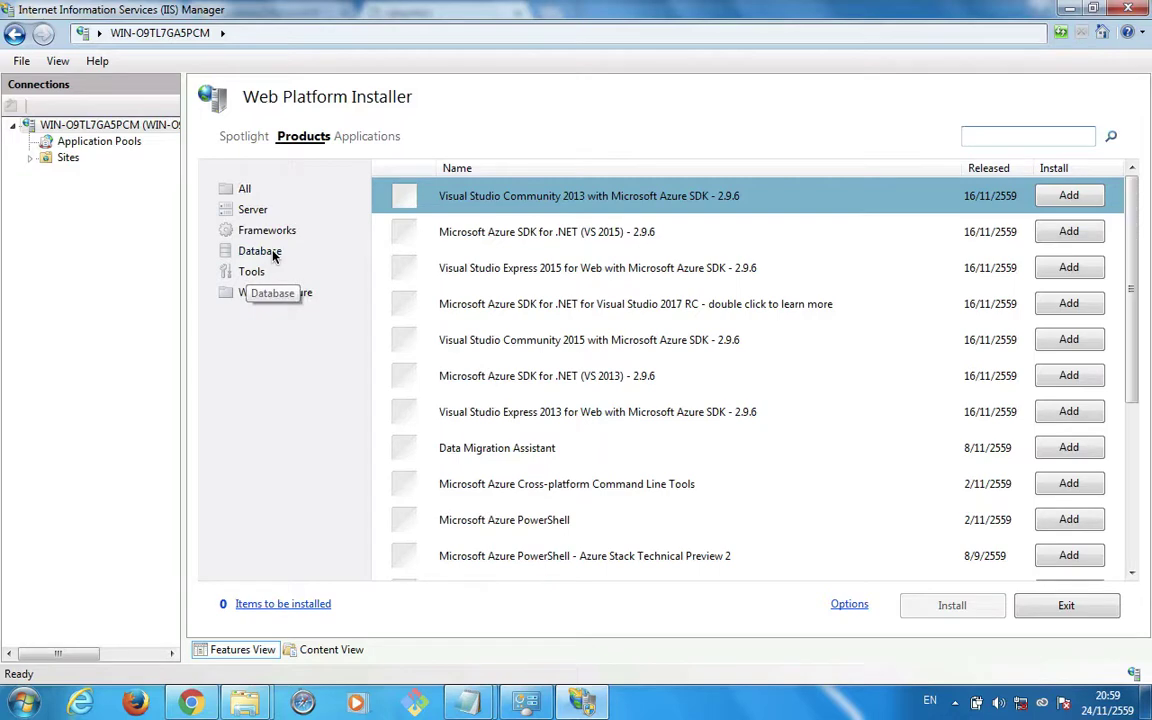
Step: Filter the products to Database and add Microsoft Drivers 3.2 for PHP v5.5 for SQL Server in IIS to the items for installation
left_click(273, 253)
left_click_drag(1133, 277, 1133, 347)
scroll(1133, 347, "down", 1)
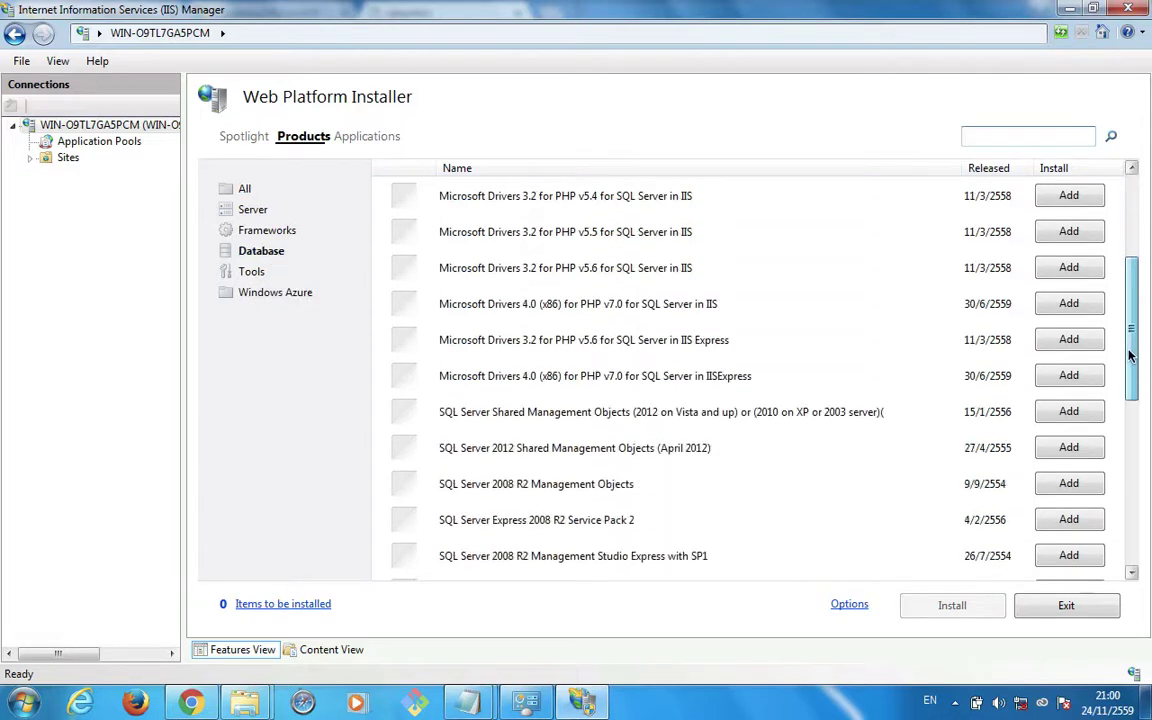
scroll(1126, 330, "up", 1)
scroll(1129, 316, "down", 4)
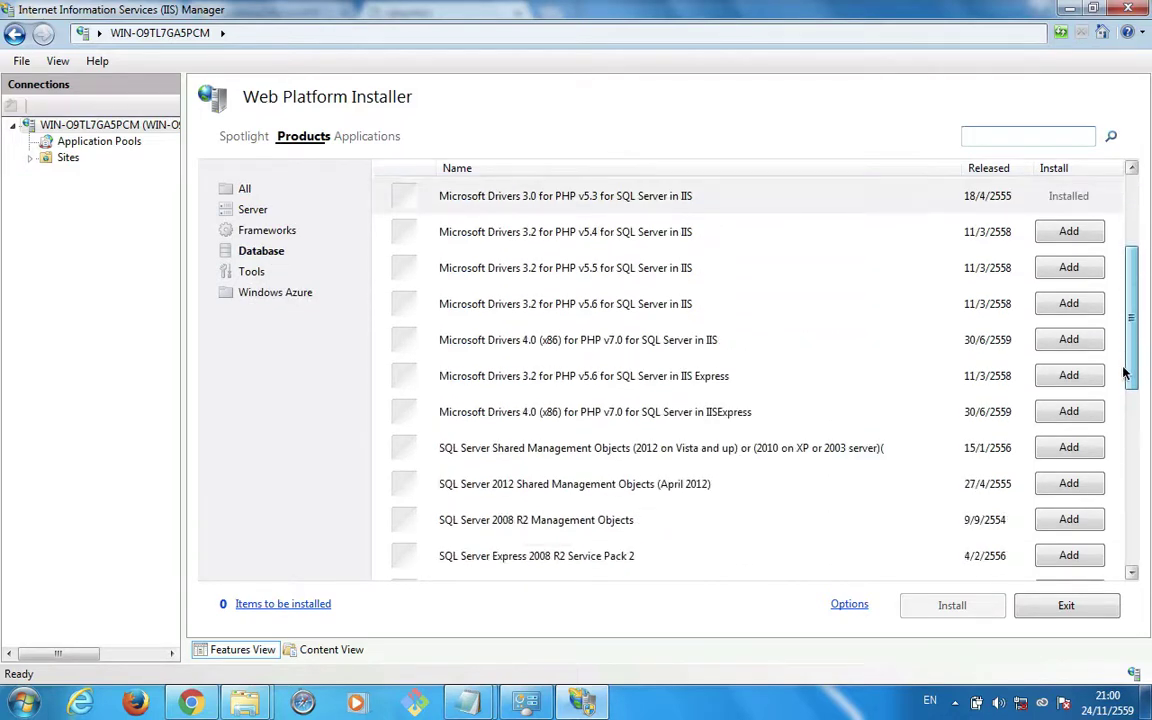
scroll(1129, 337, "up", 3)
scroll(1130, 335, "up", 2)
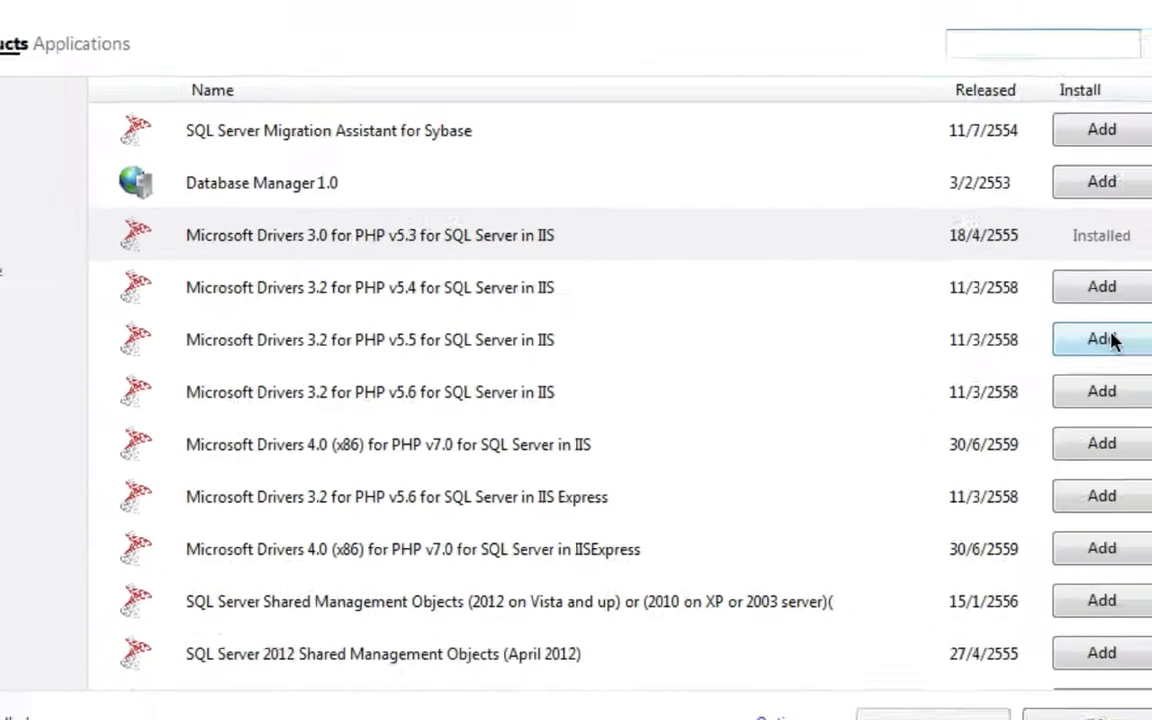
left_click(1151, 331)
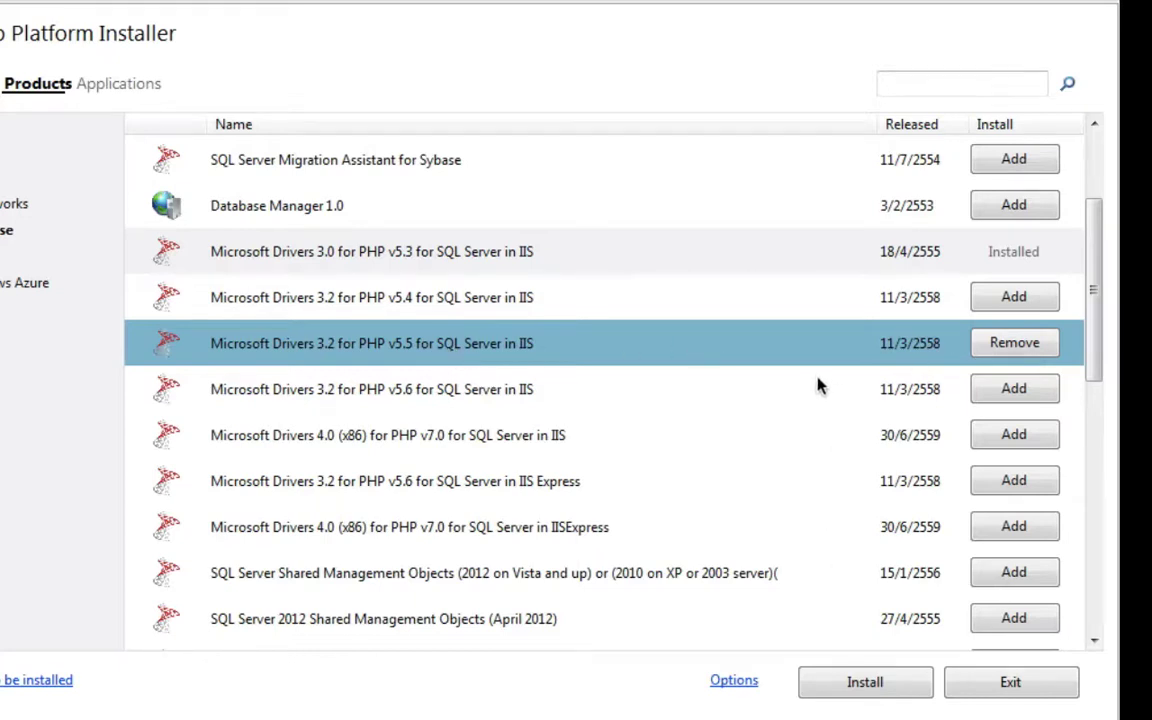
Step: Run the installation of the added PHP v5.5 SQL Server driver, accept the license terms, and finish the installer dialog
left_click(866, 686)
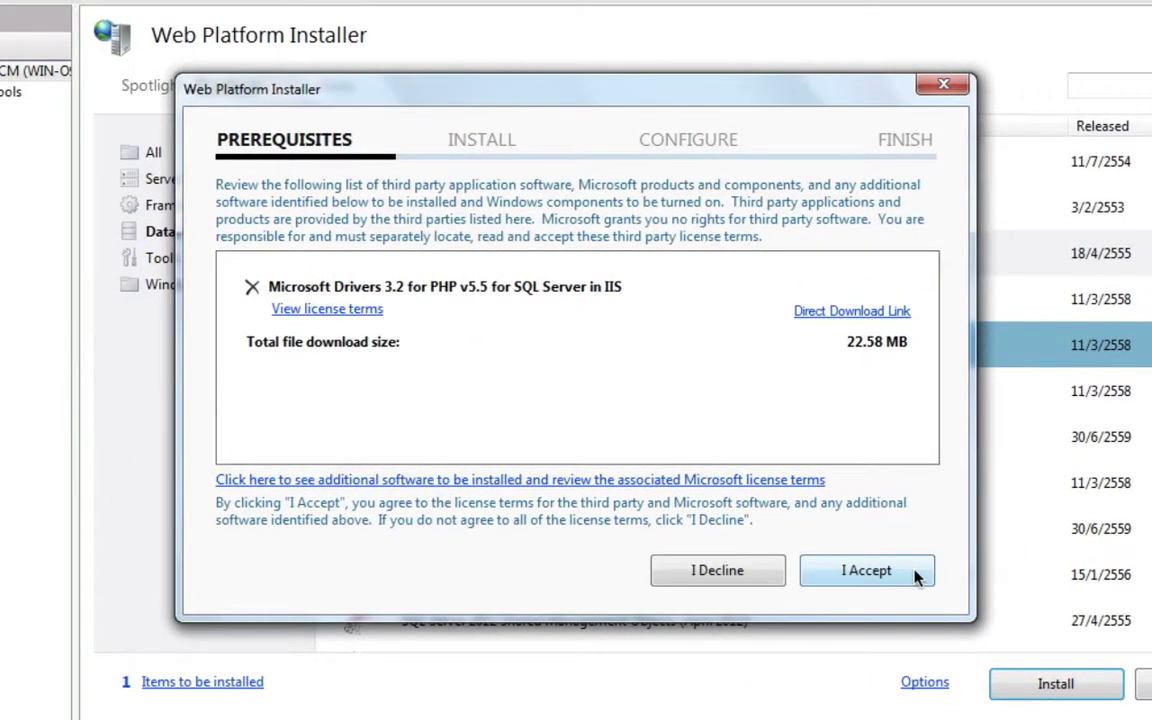
left_click(918, 578)
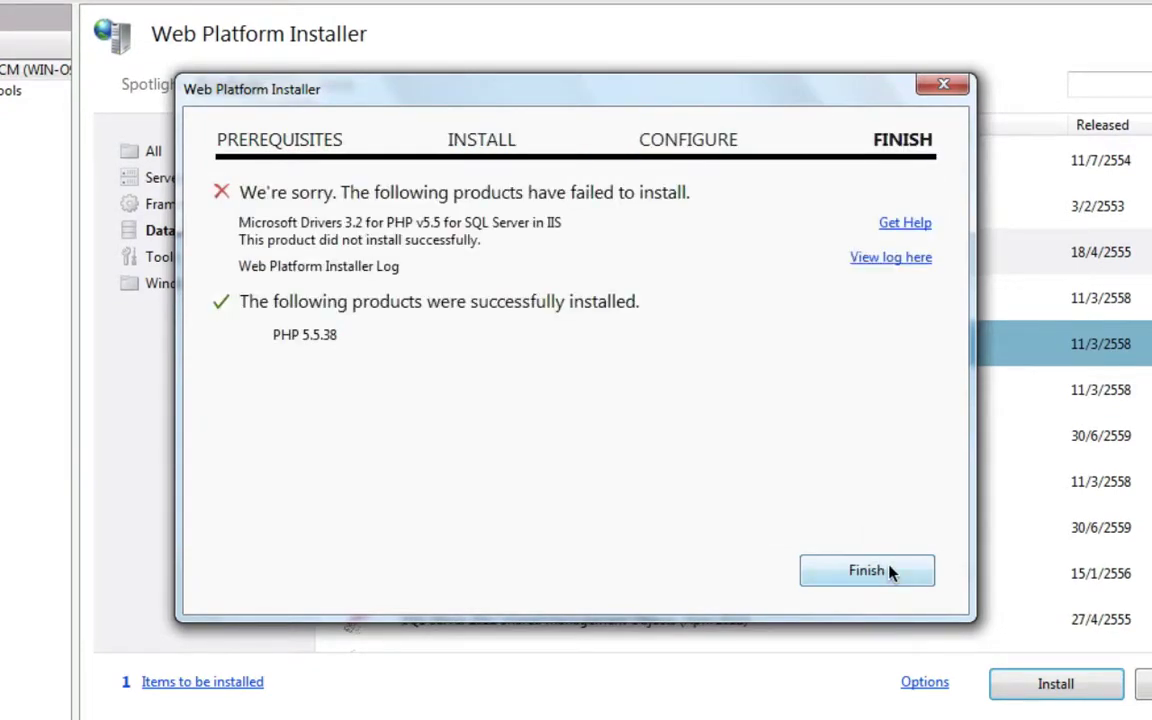
left_click(891, 572)
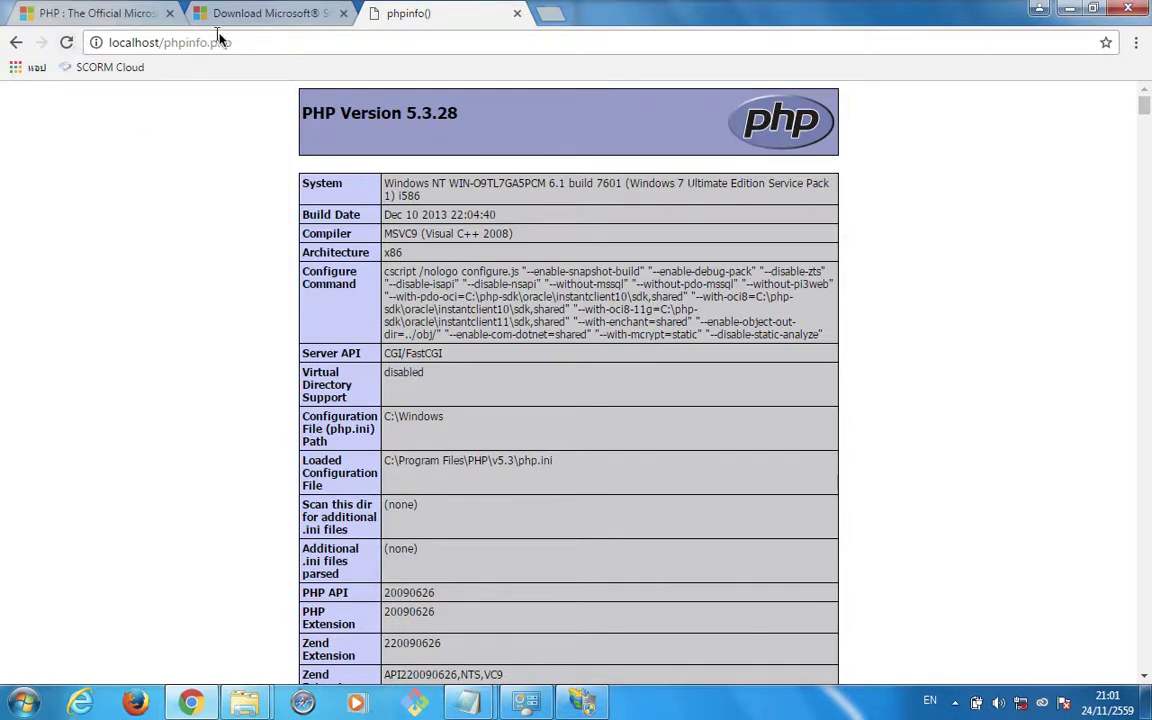
Step: Switch to Chrome and reload localhost/phpinfo.php to check the PHP version in use
left_click(65, 44)
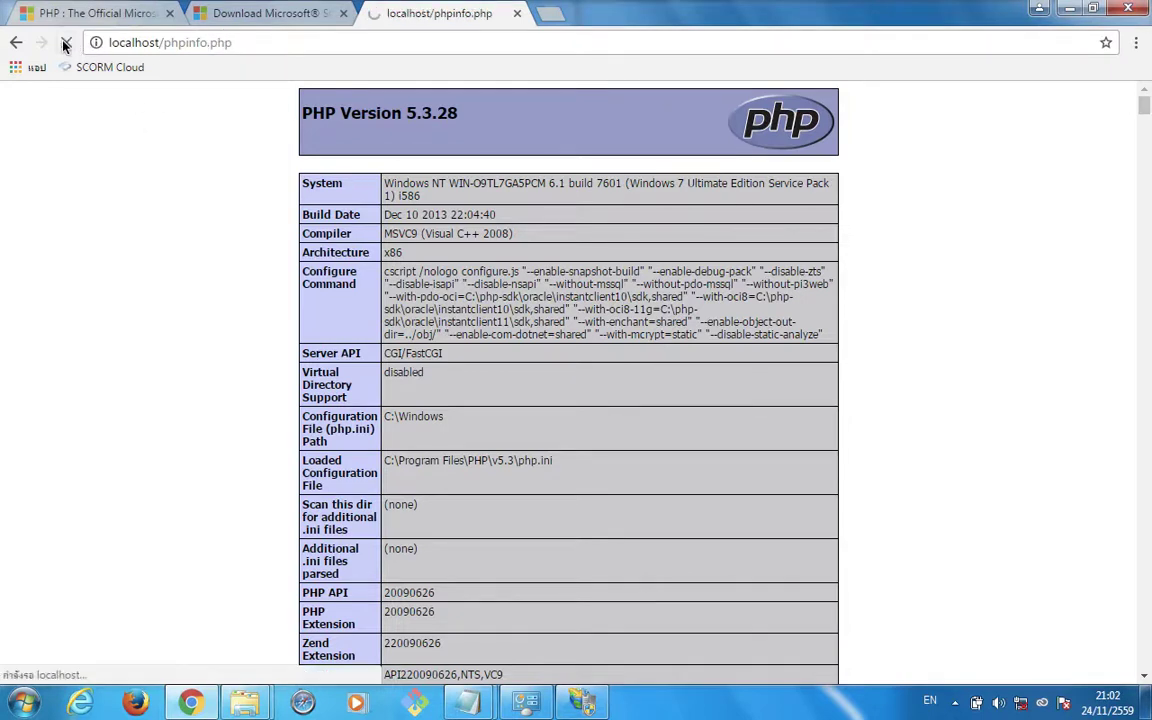